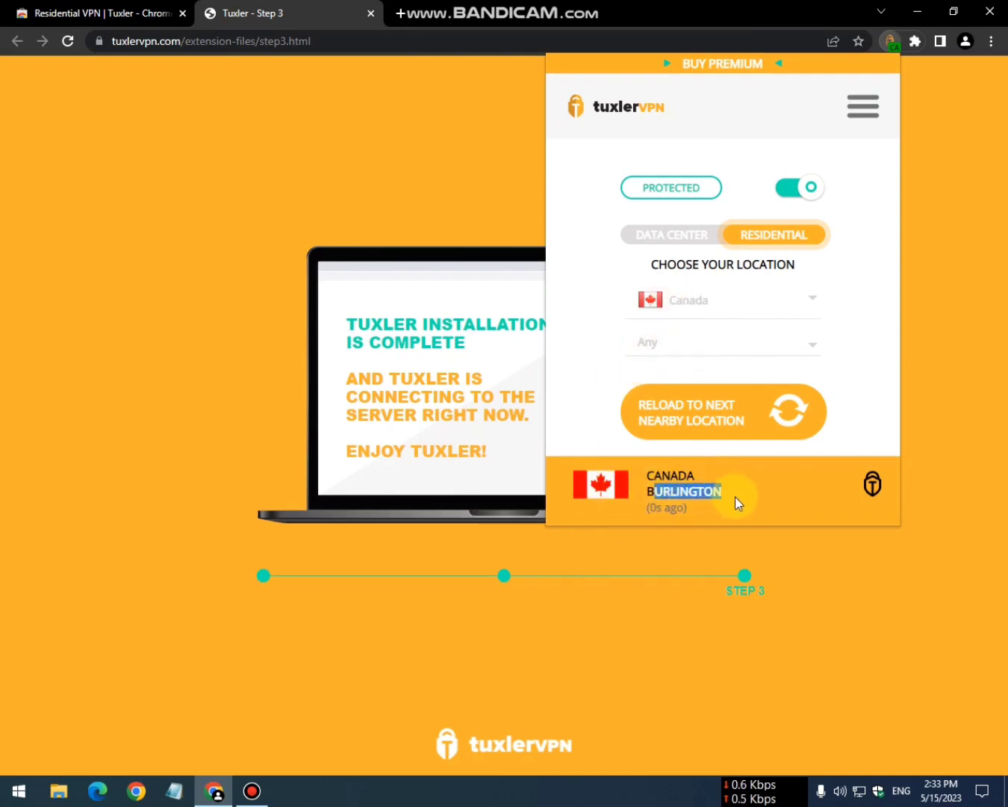
# Close the Tuxler setup and Chrome Web Store tabs, and open a separate Chrome window with the Mr profile.
pyautogui.click(790, 553)
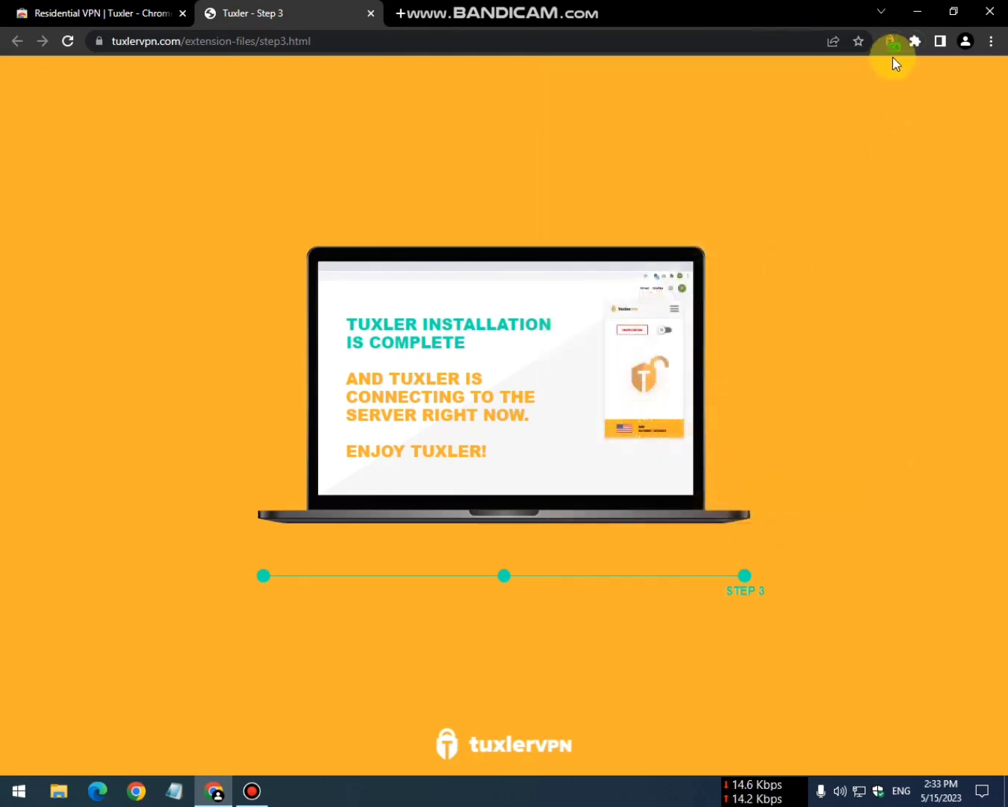
pyautogui.click(370, 13)
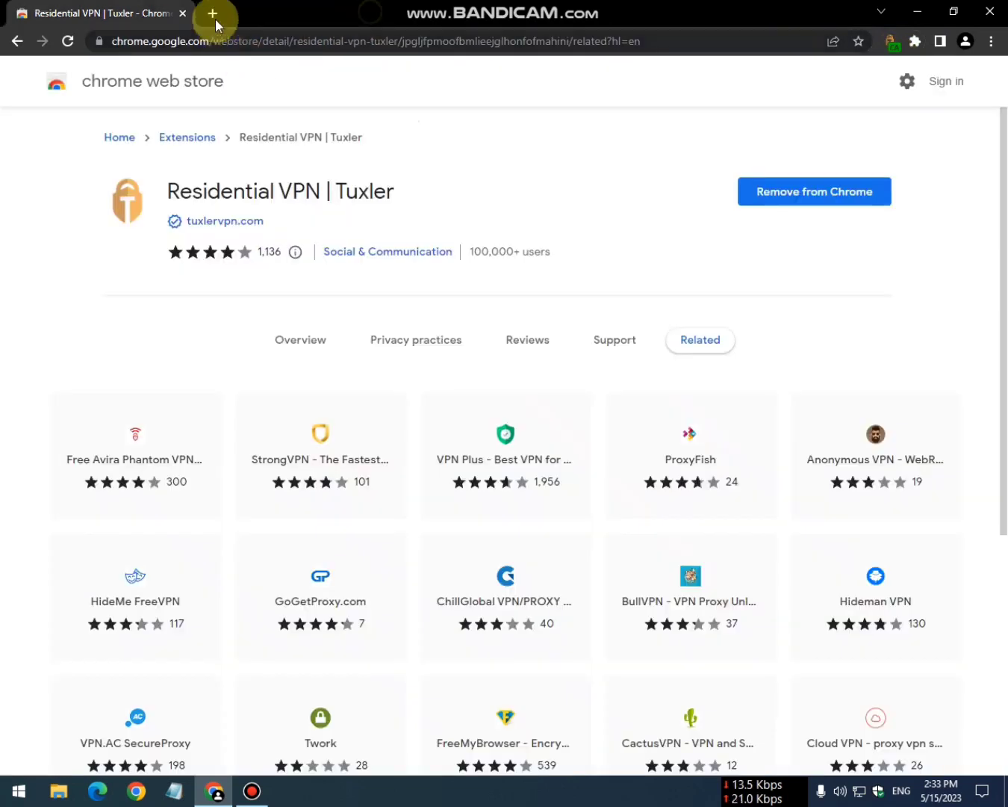
pyautogui.click(215, 13)
pyautogui.click(184, 14)
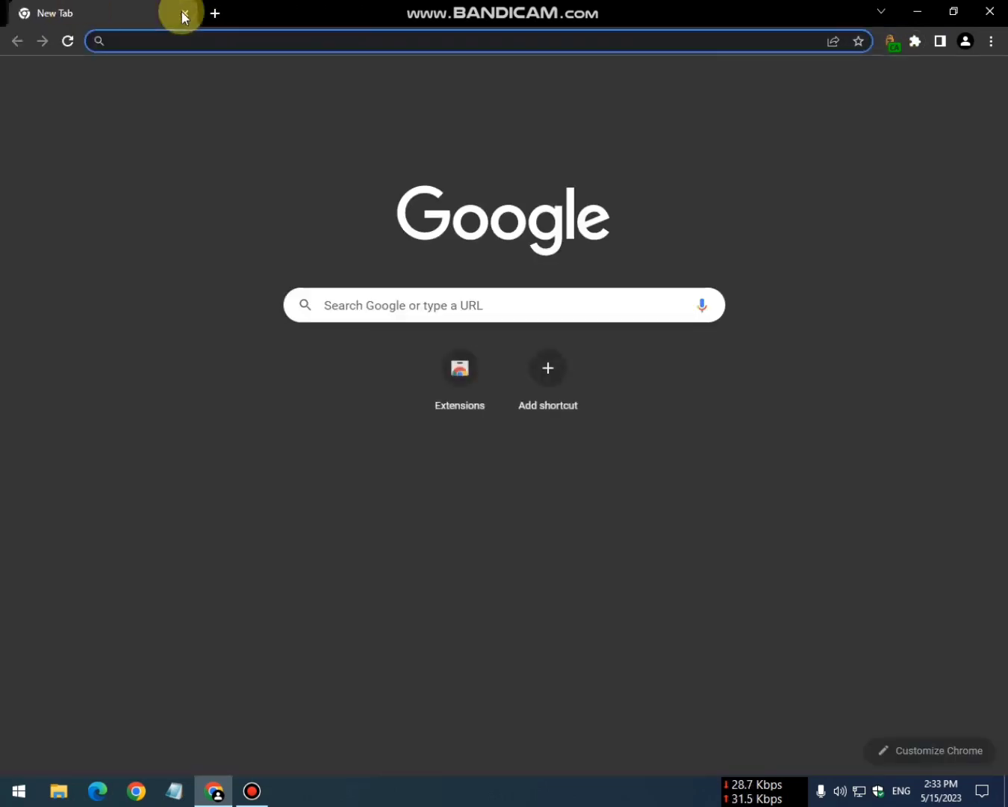
pyautogui.click(70, 41)
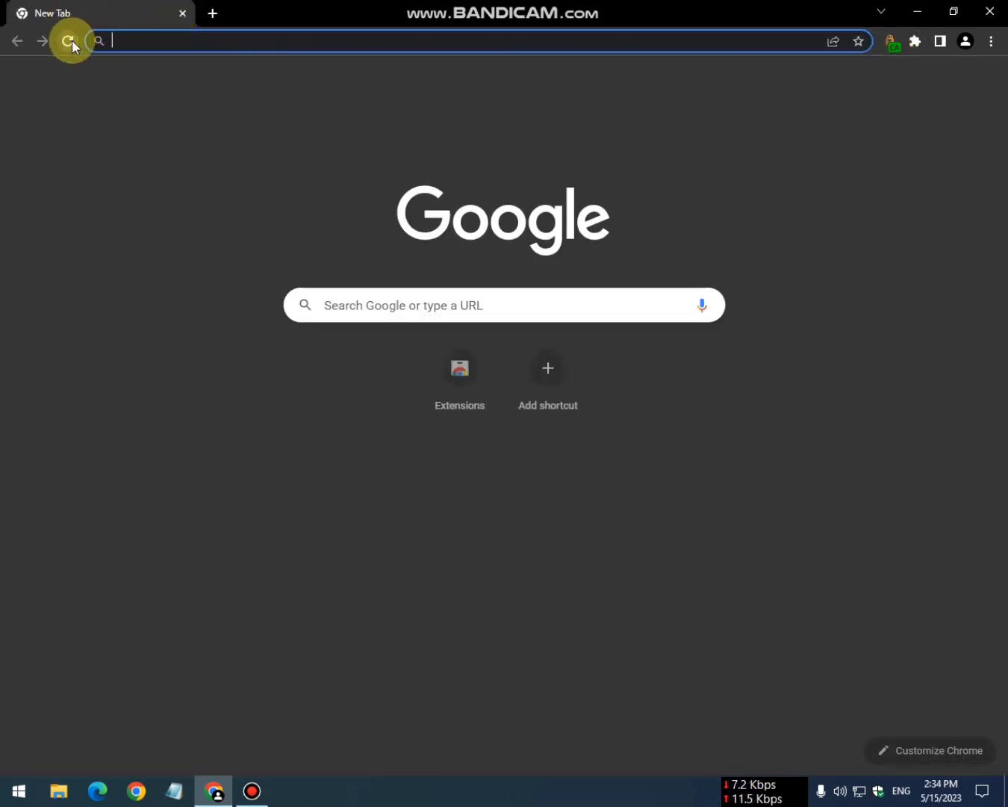
pyautogui.click(136, 790)
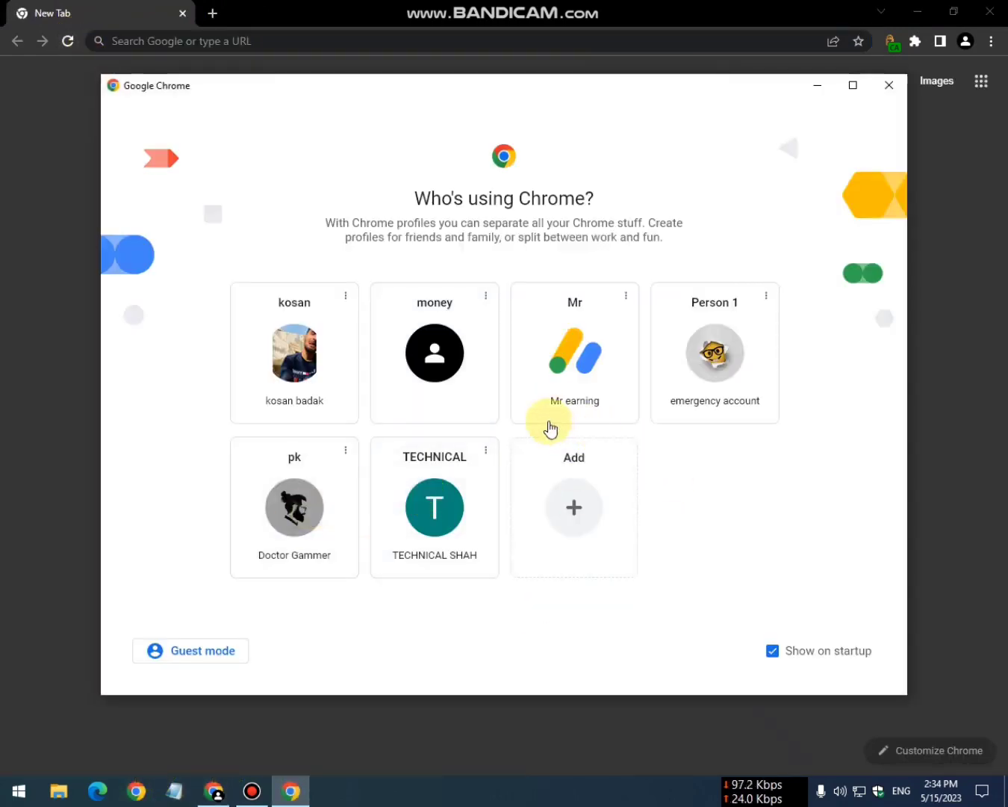
pyautogui.click(601, 382)
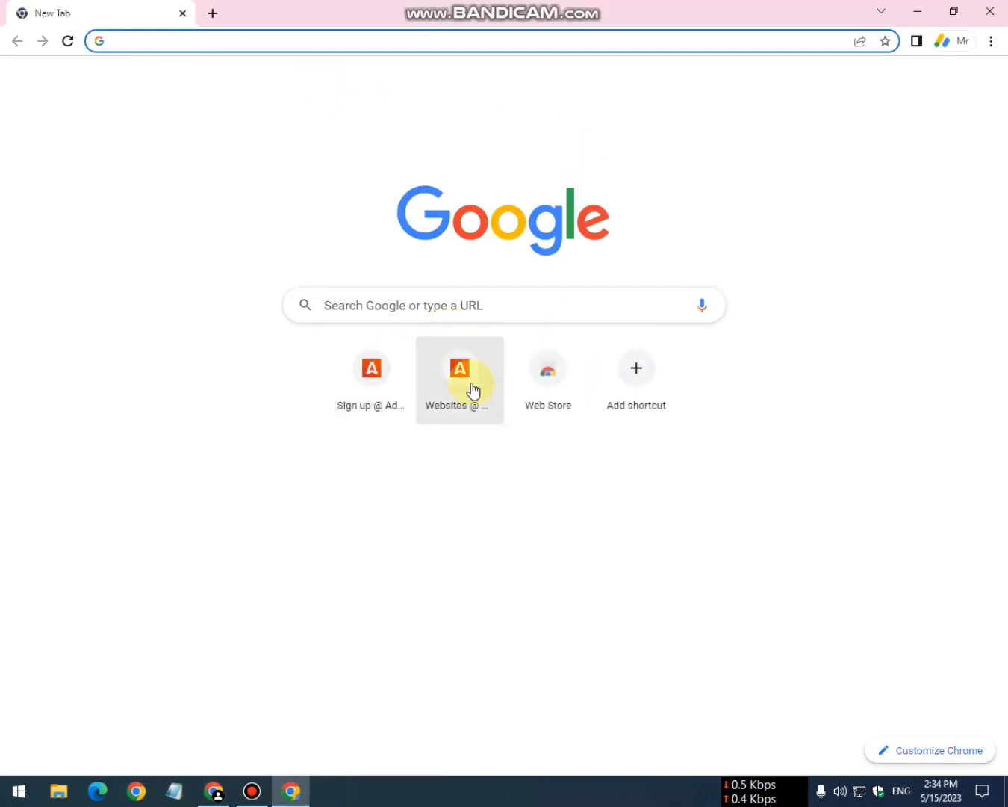
# Search Google for adsterra, open the Adsterra website and go to its publisher login page.
pyautogui.click(395, 304)
pyautogui.click(382, 348)
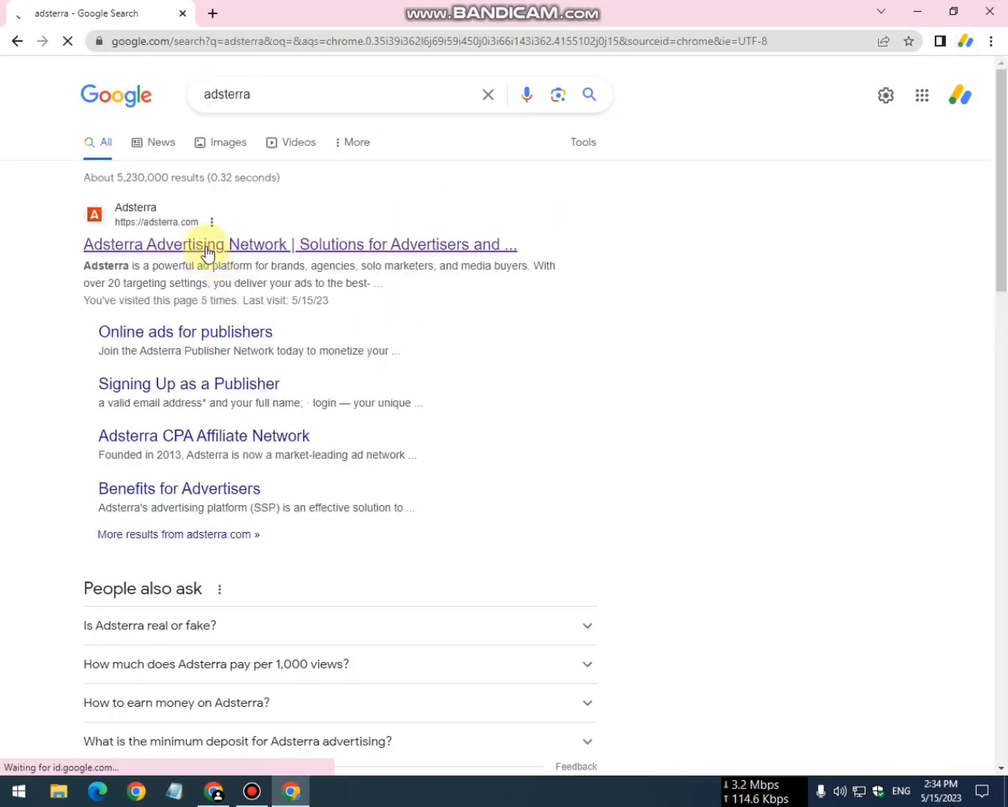
pyautogui.click(206, 252)
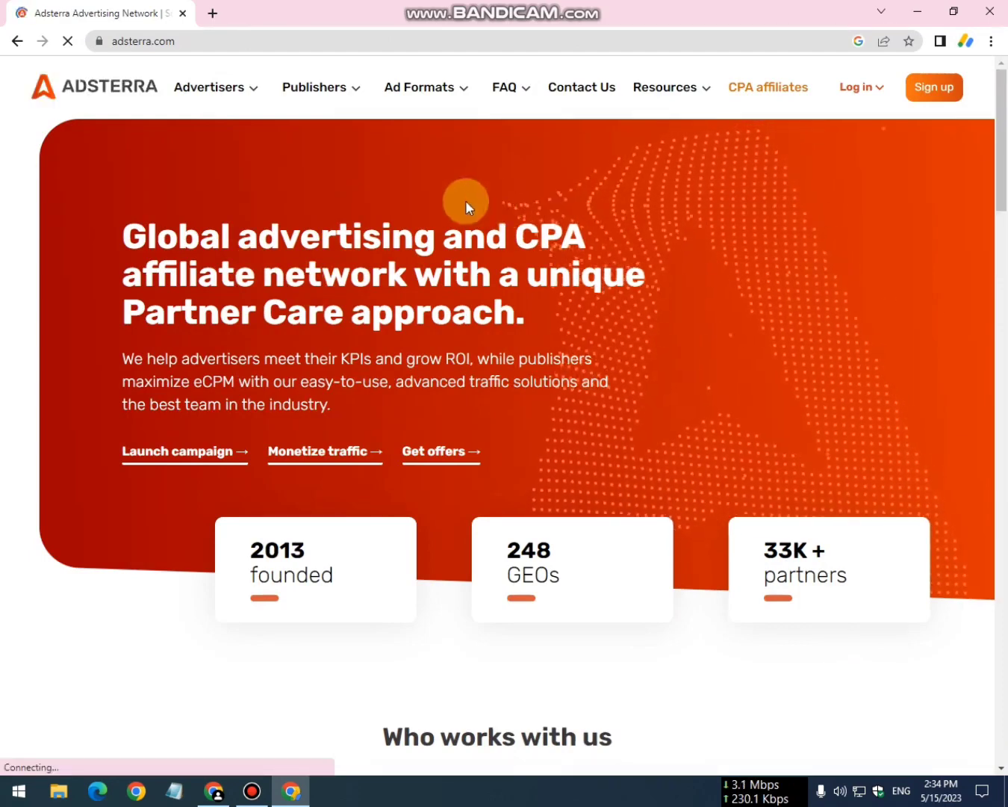
pyautogui.moveTo(885, 93)
pyautogui.click(885, 190)
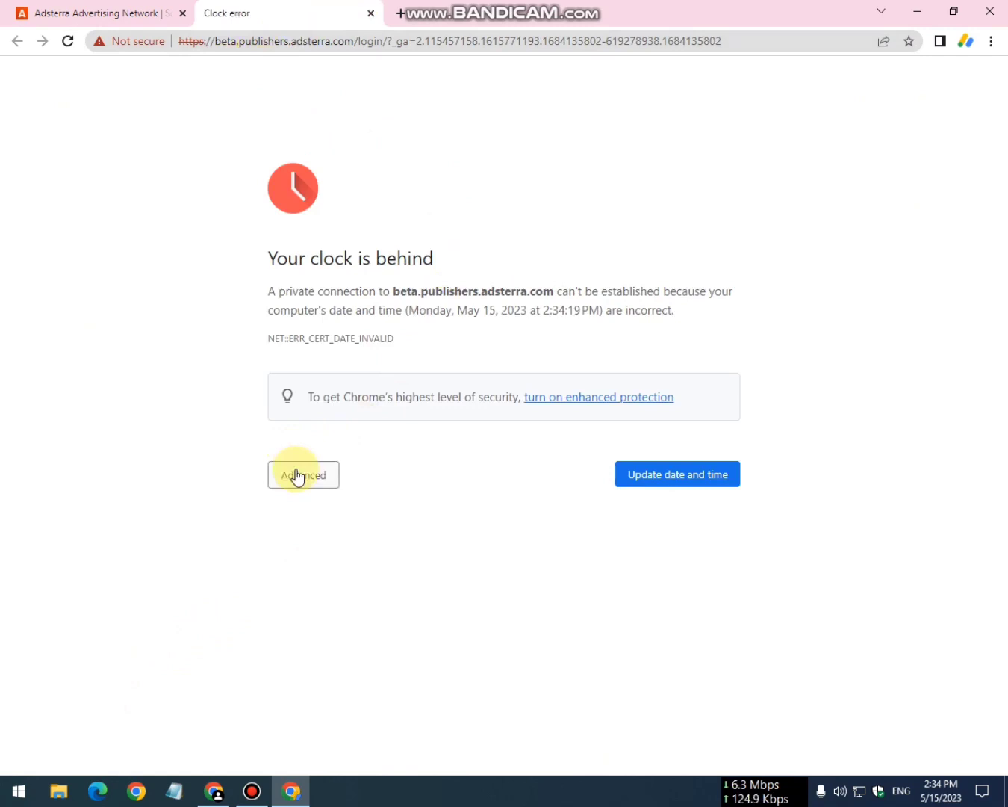
# Turn on automatic time zone, accept (UTC+05:00) Islamabad, Karachi, and synchronize the computer's clock.
pyautogui.click(655, 478)
pyautogui.click(288, 236)
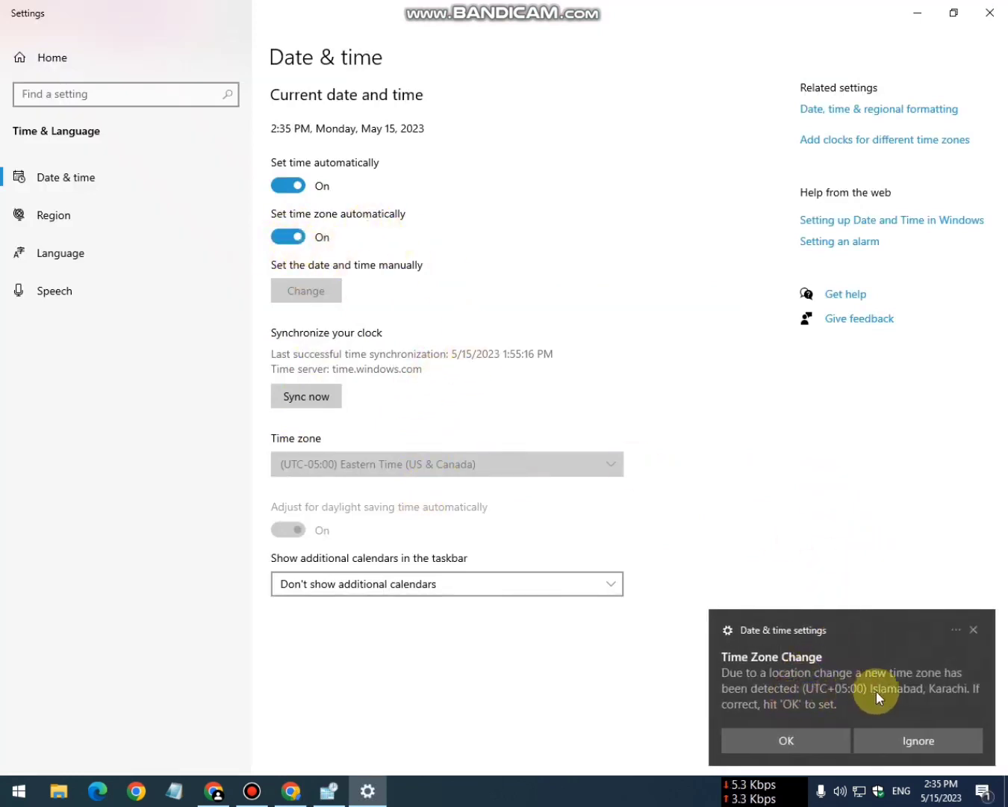
pyautogui.click(815, 742)
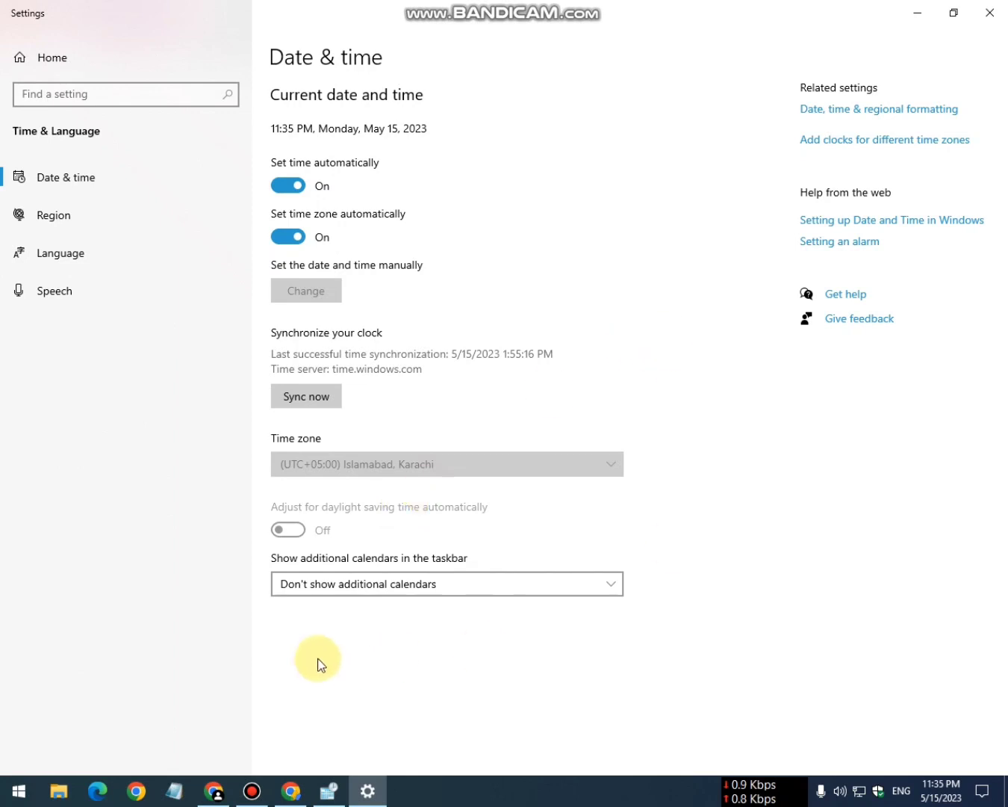
pyautogui.click(319, 395)
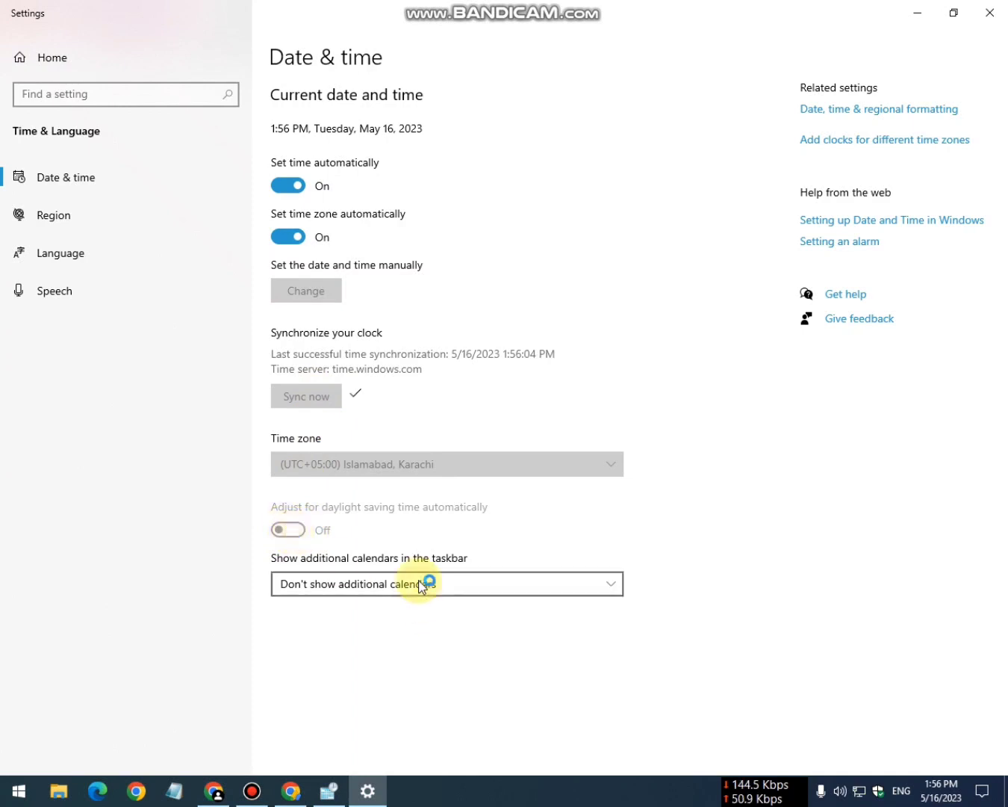
pyautogui.click(943, 796)
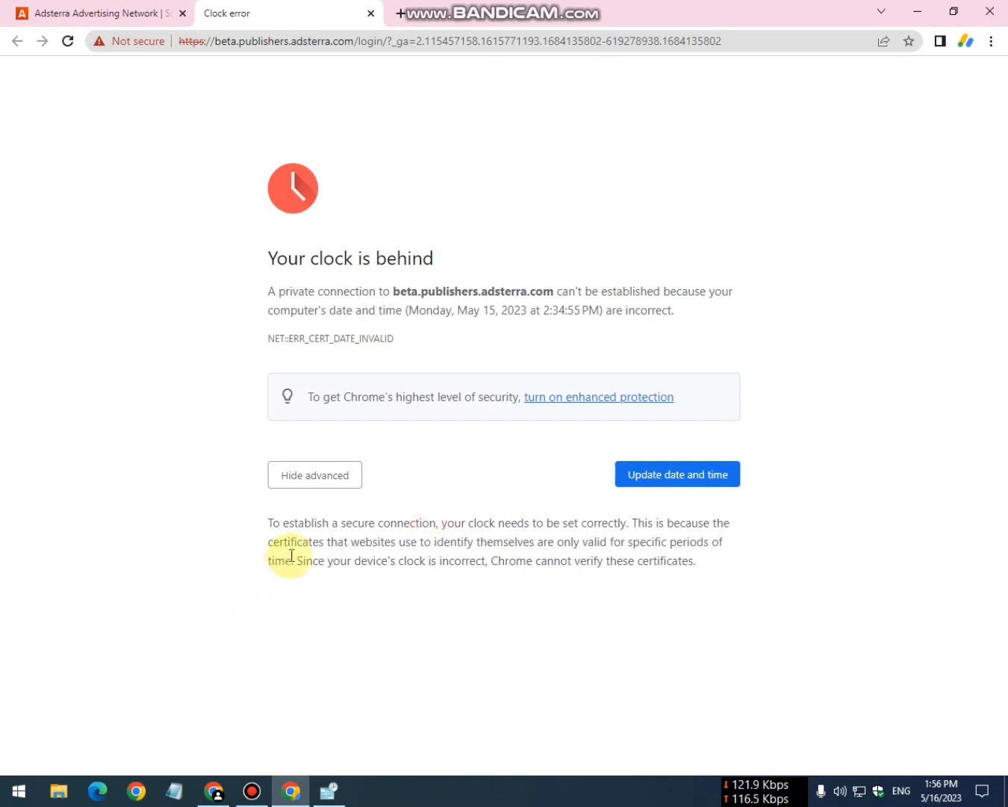
# Close the clock error tab and reopen the publisher login page from the Adsterra homepage.
pyautogui.click(371, 15)
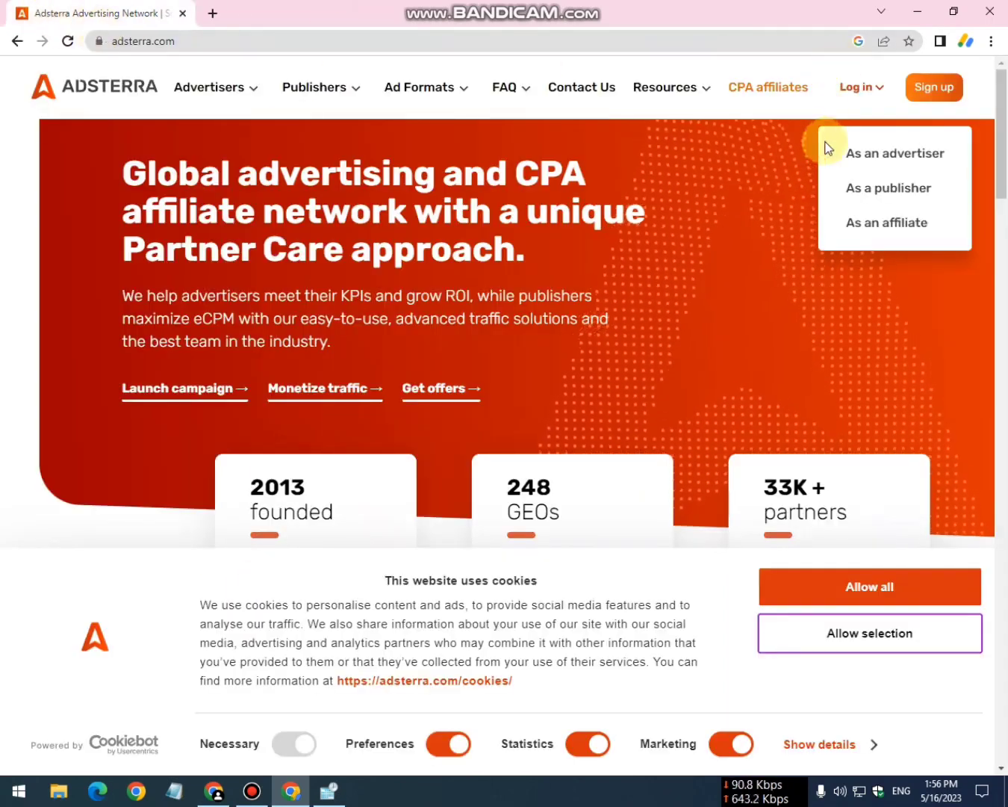
pyautogui.click(828, 251)
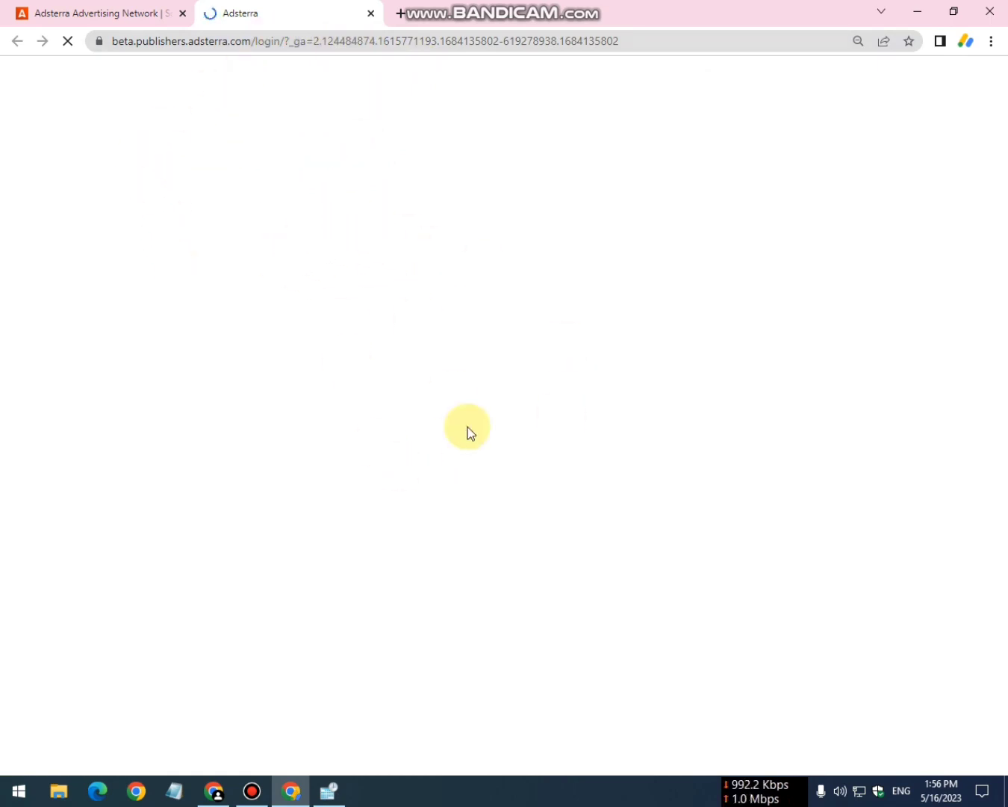
# Search Google for temp mail in a new tab, open temp-mail.org and return to the Adsterra publisher tab.
pyautogui.click(397, 15)
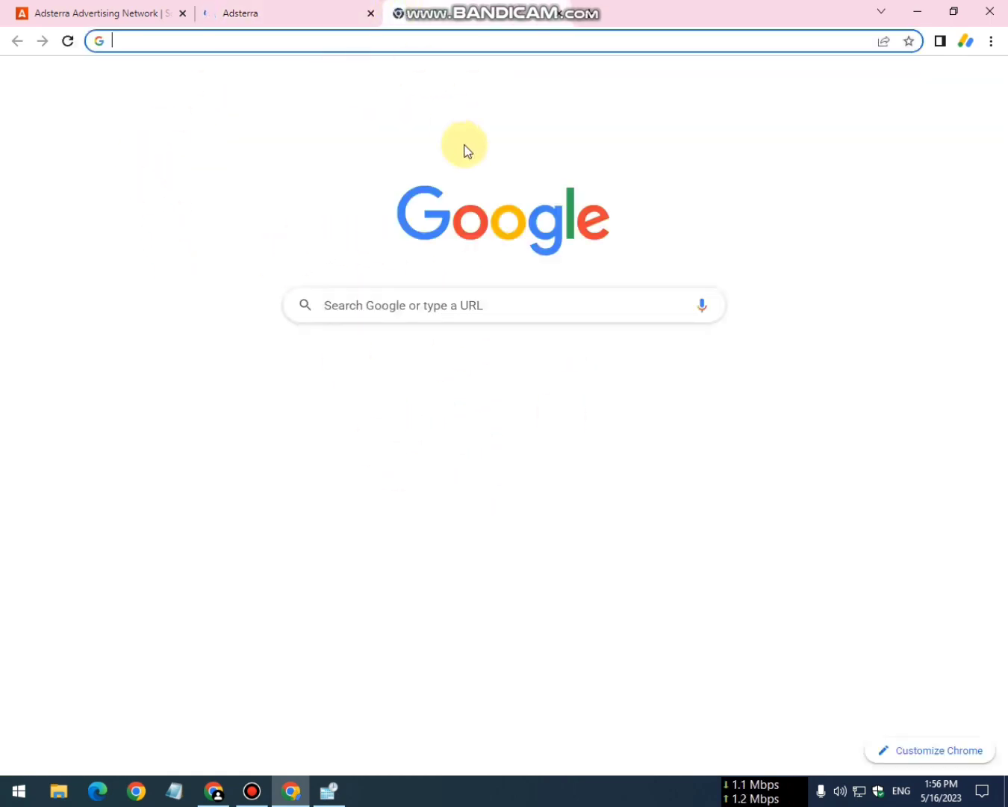
pyautogui.click(396, 310)
pyautogui.press('Down')
pyautogui.press('Down')
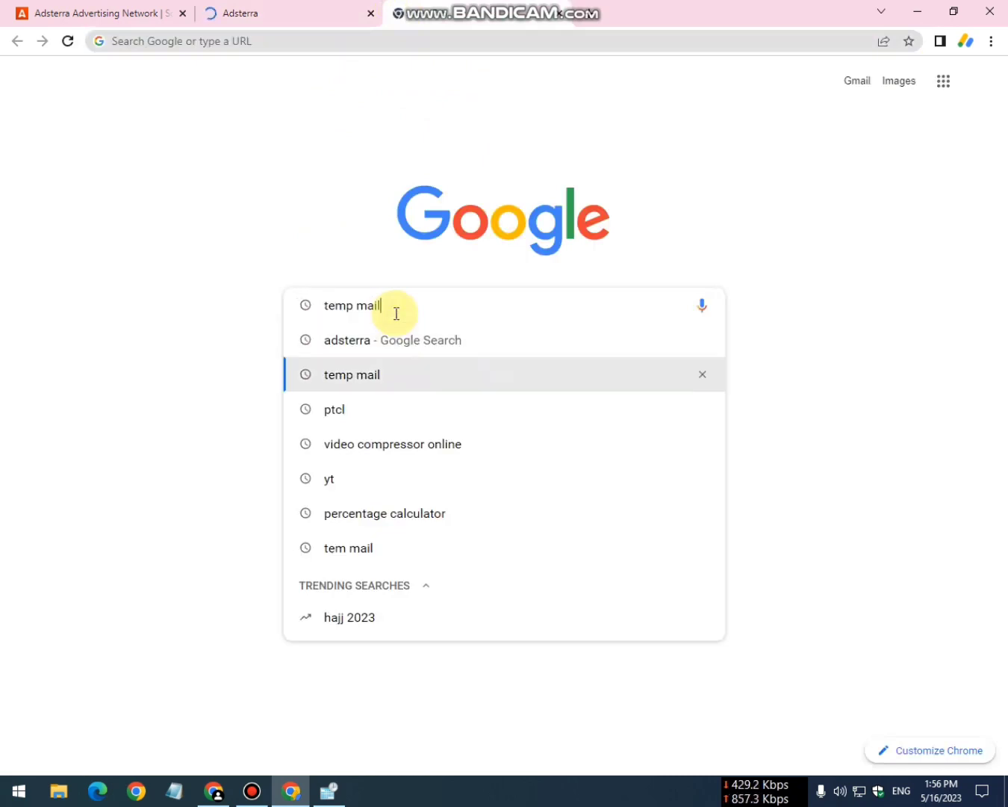
pyautogui.press('Return')
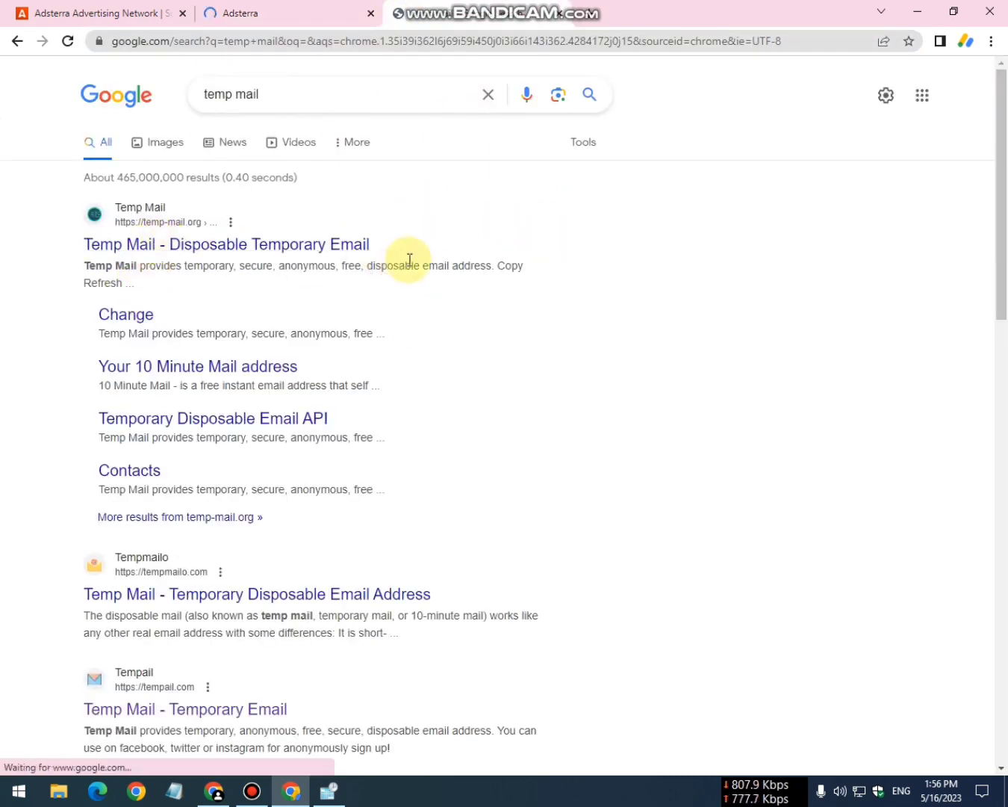
pyautogui.click(265, 247)
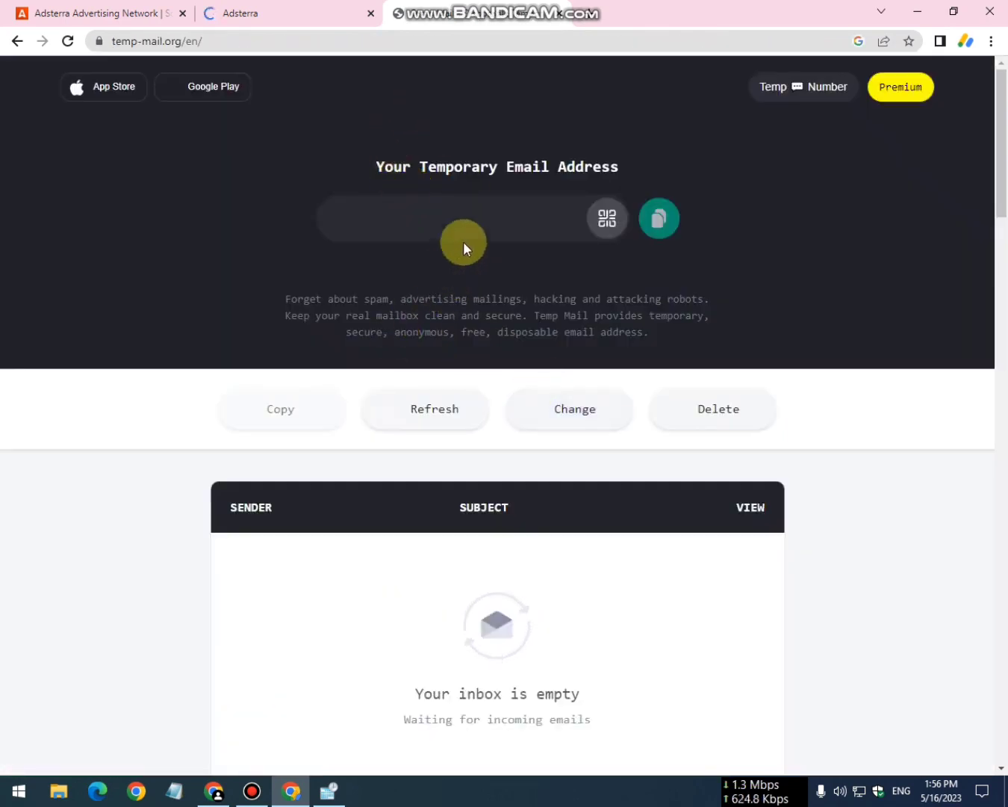
pyautogui.scroll(-4, 467, 289)
pyautogui.scroll(3, 463, 268)
pyautogui.click(286, 9)
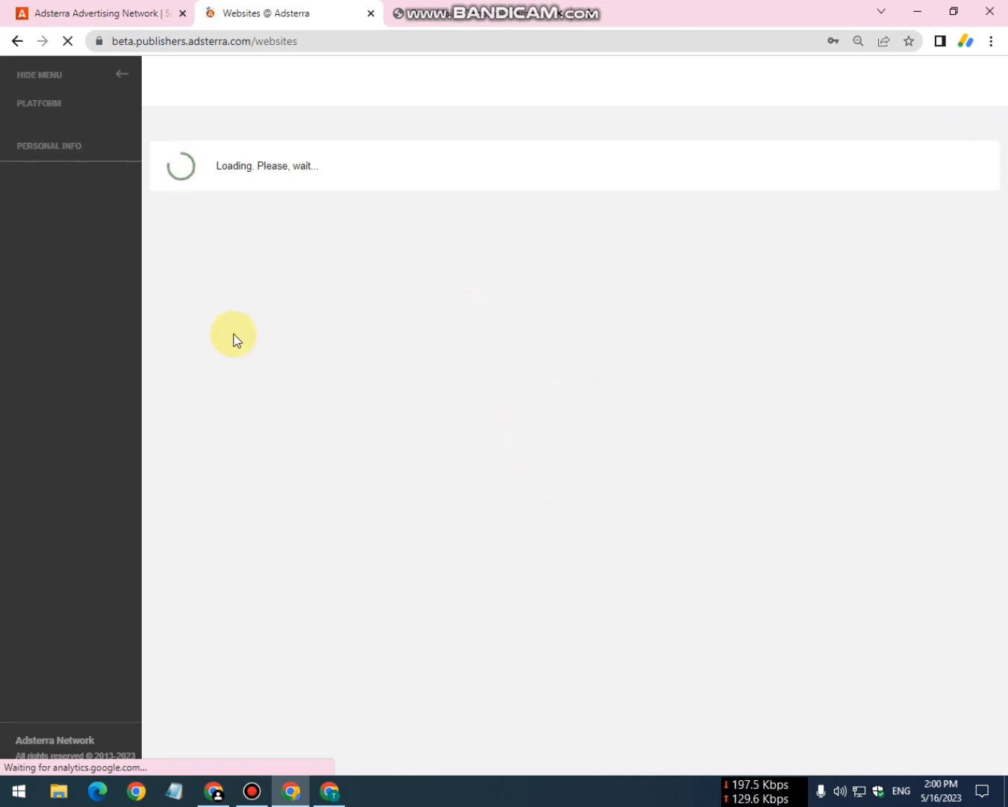
pyautogui.click(253, 790)
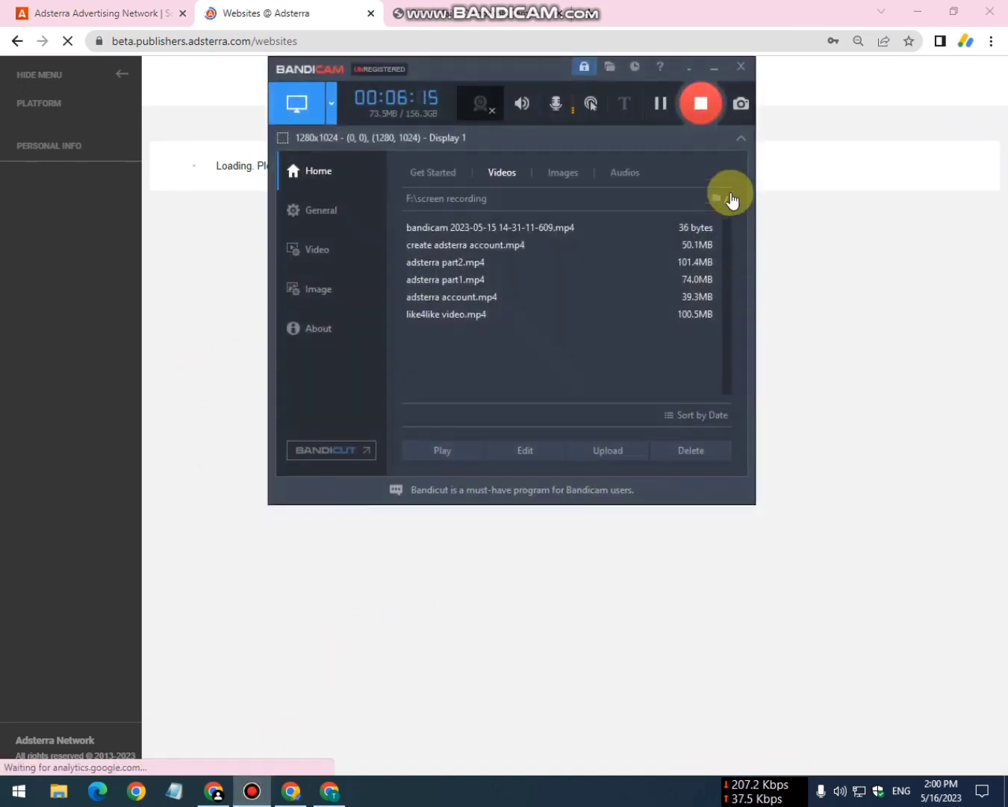
pyautogui.click(660, 103)
pyautogui.click(691, 71)
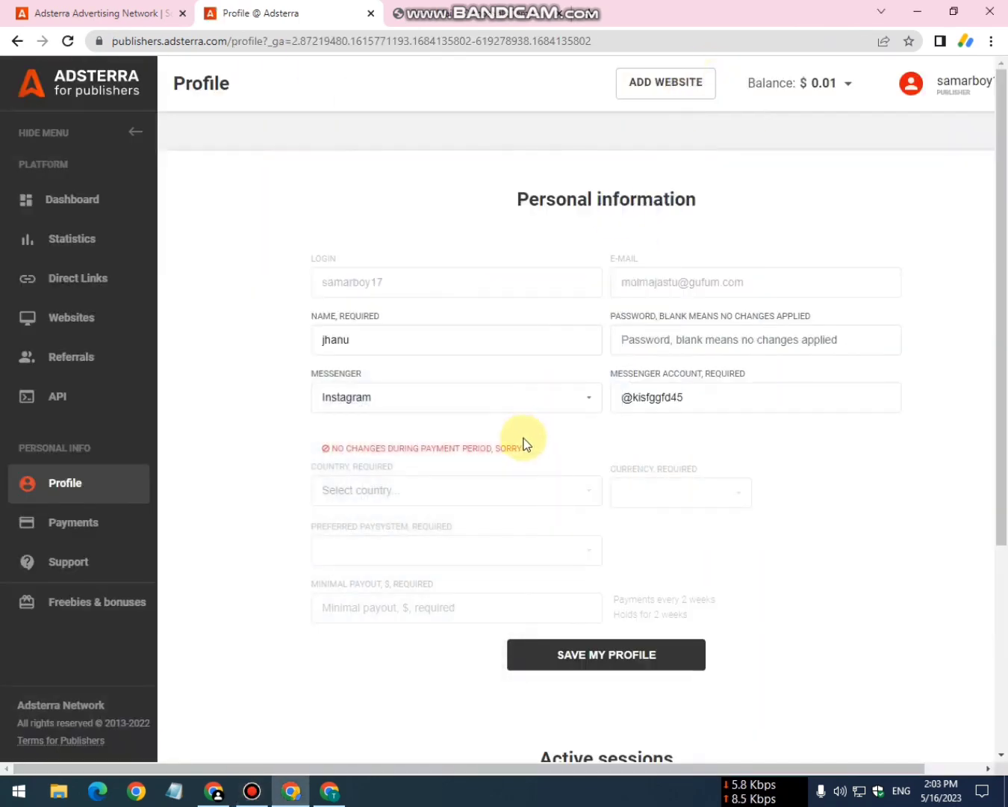
pyautogui.click(252, 792)
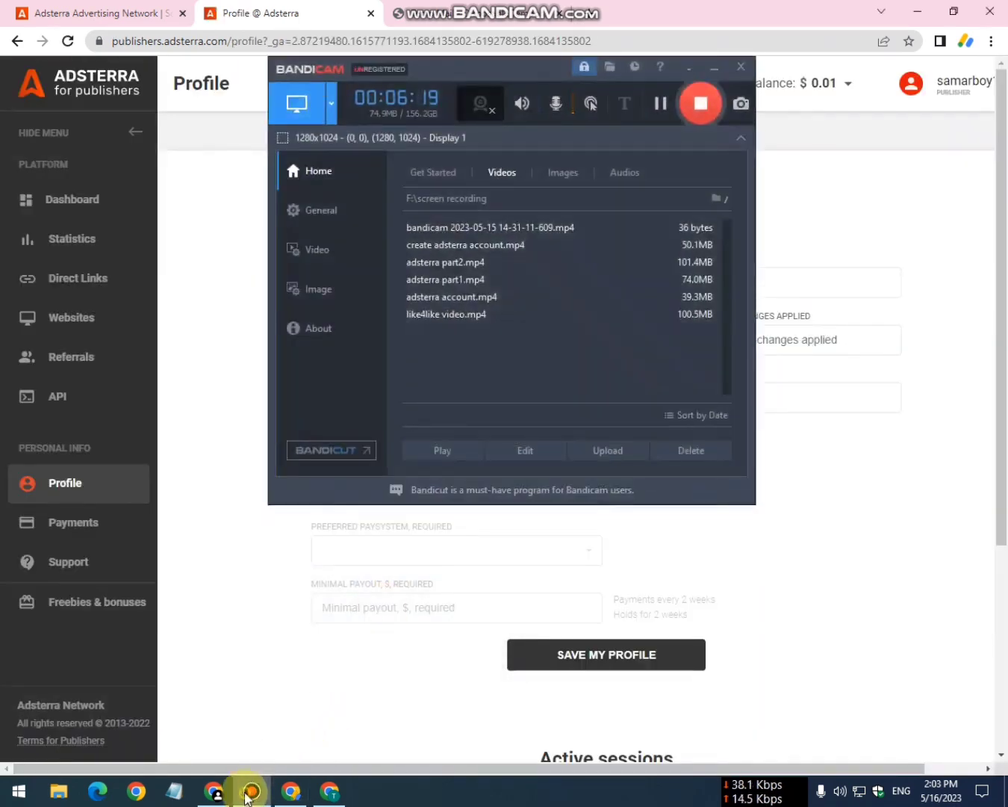
pyautogui.click(250, 791)
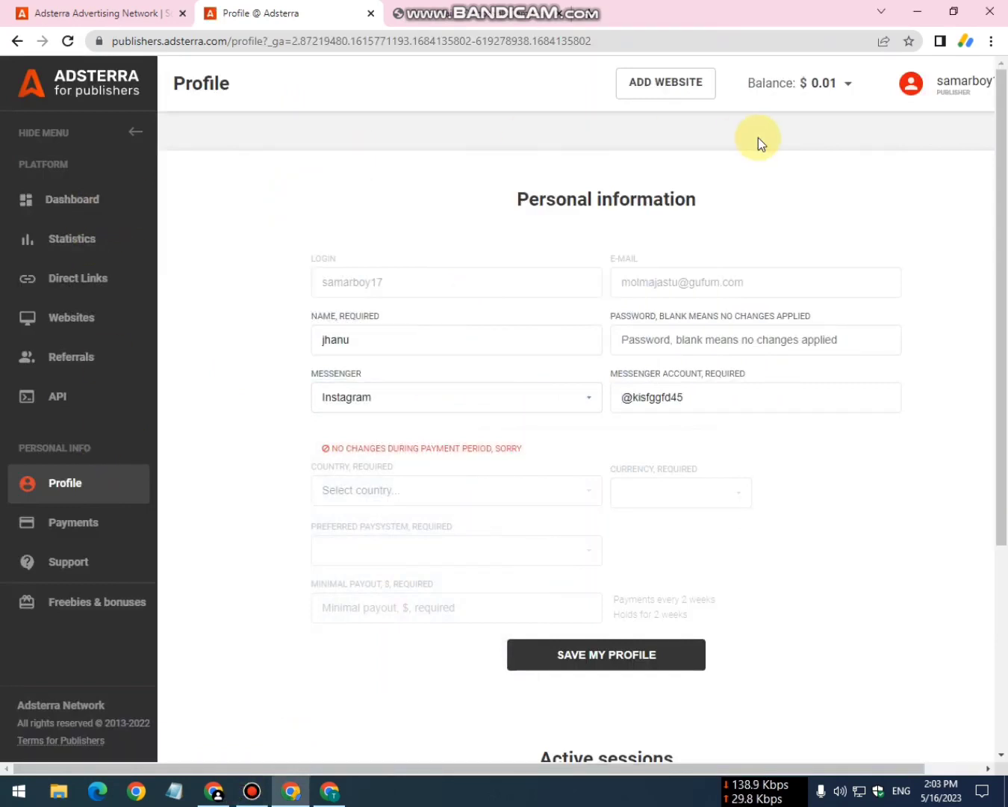
# Set the browser zoom to 90% and look through the publisher profile page down to the active sessions.
pyautogui.click(991, 41)
pyautogui.click(883, 187)
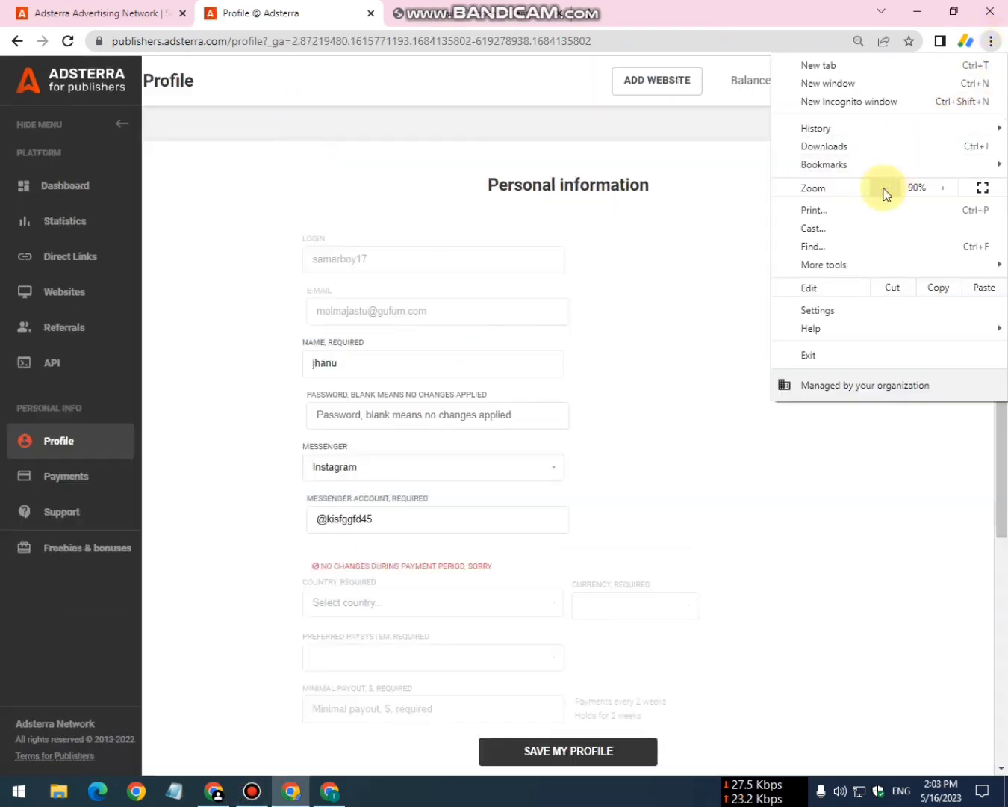
pyautogui.click(758, 134)
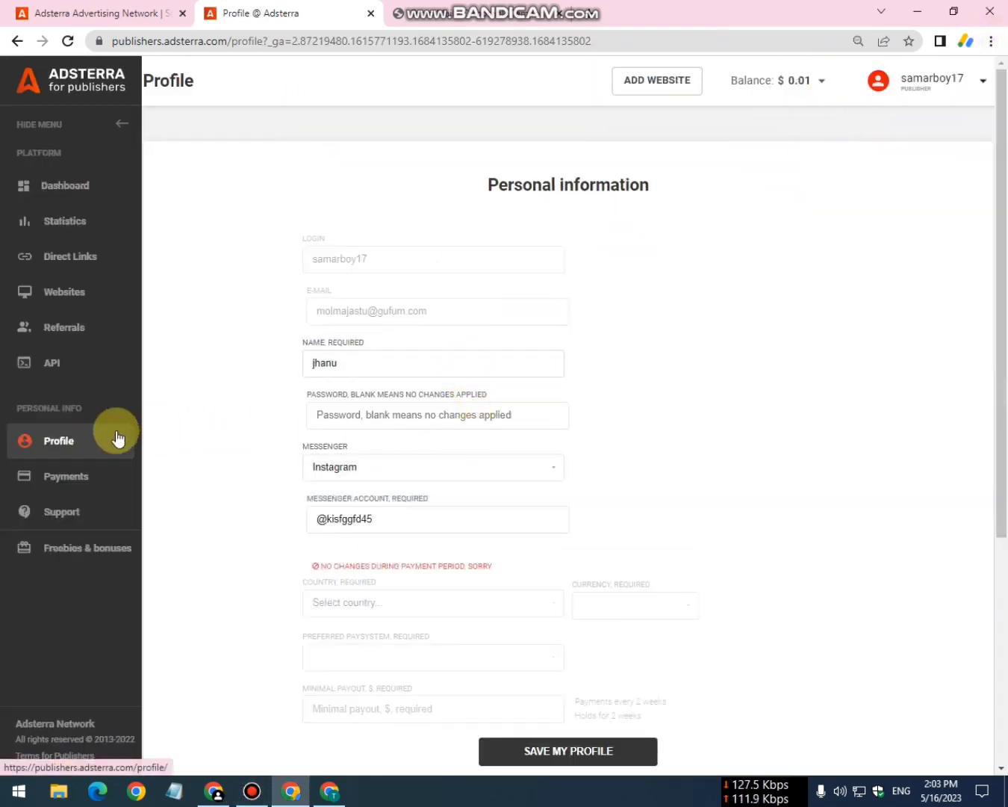
pyautogui.scroll(-4, 351, 474)
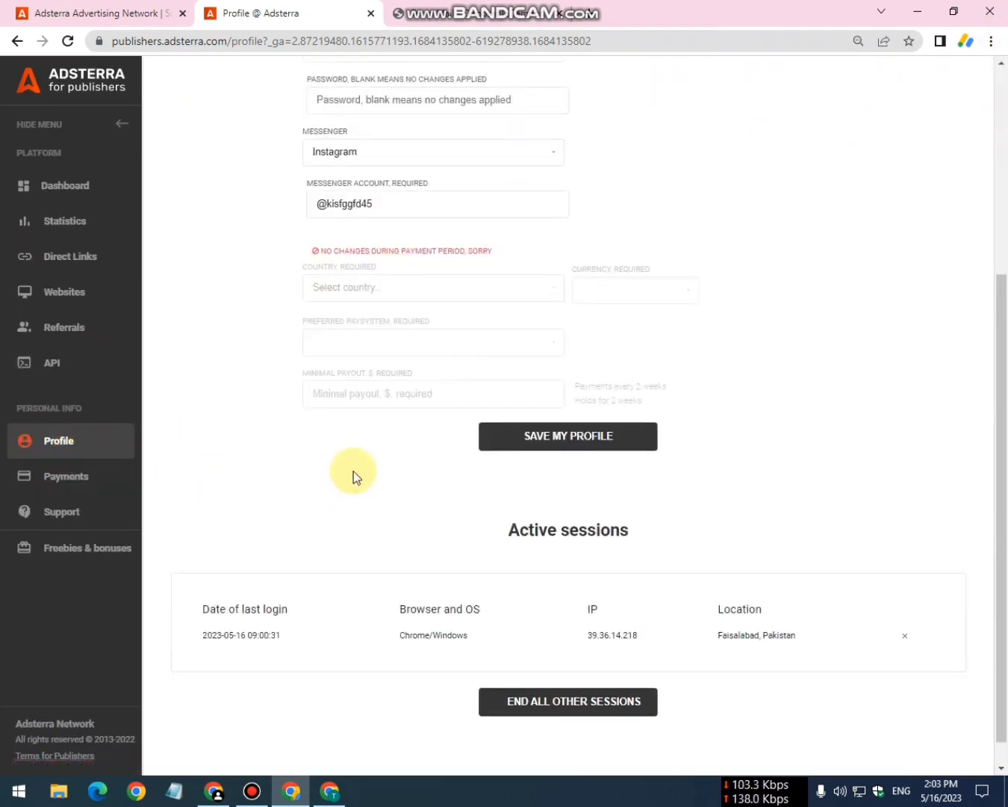
pyautogui.scroll(4, 410, 491)
pyautogui.scroll(-4, 488, 299)
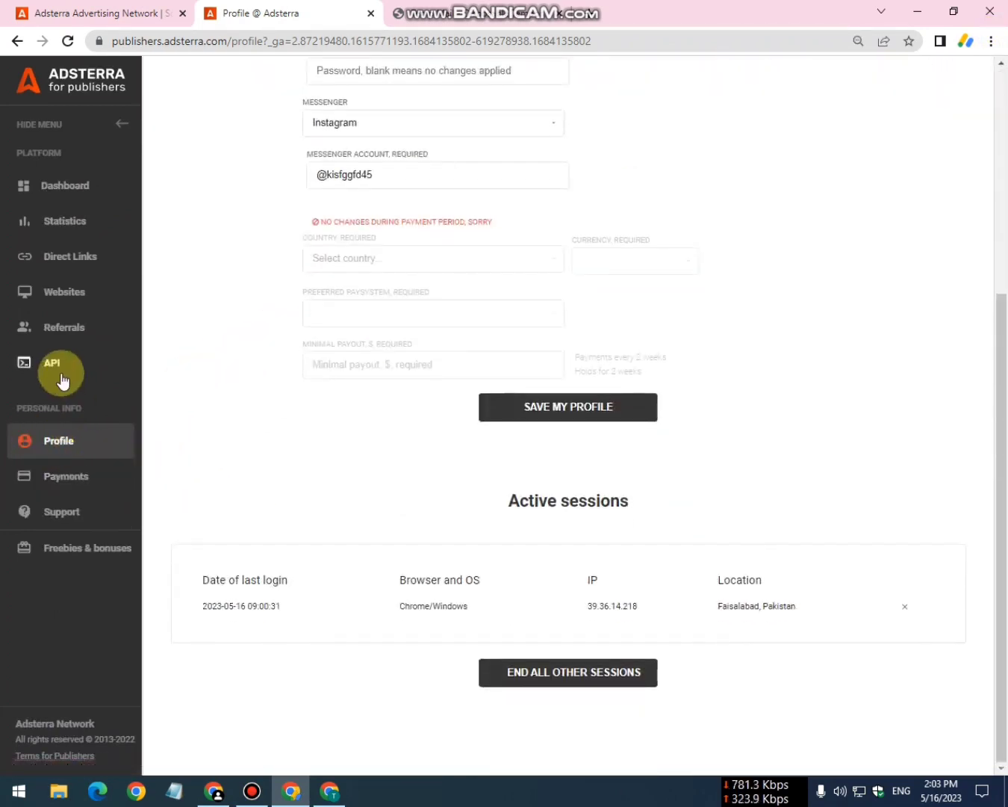
# Open the Referrals section of the publisher account and generate an invite link.
pyautogui.click(63, 327)
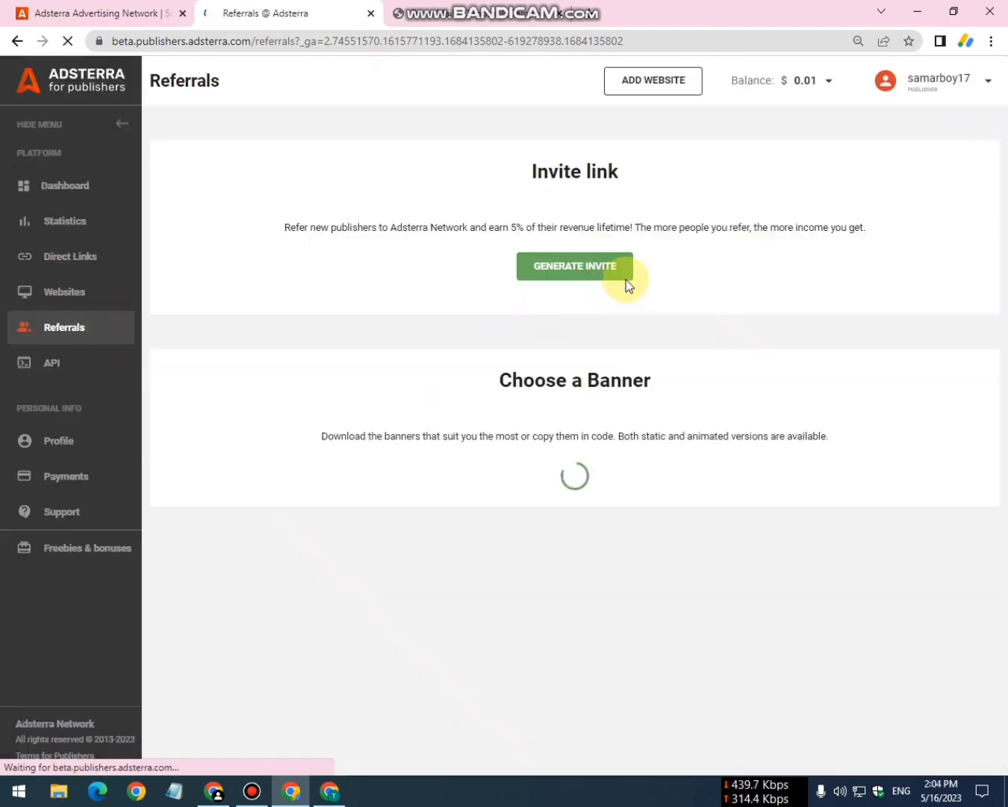
pyautogui.click(576, 266)
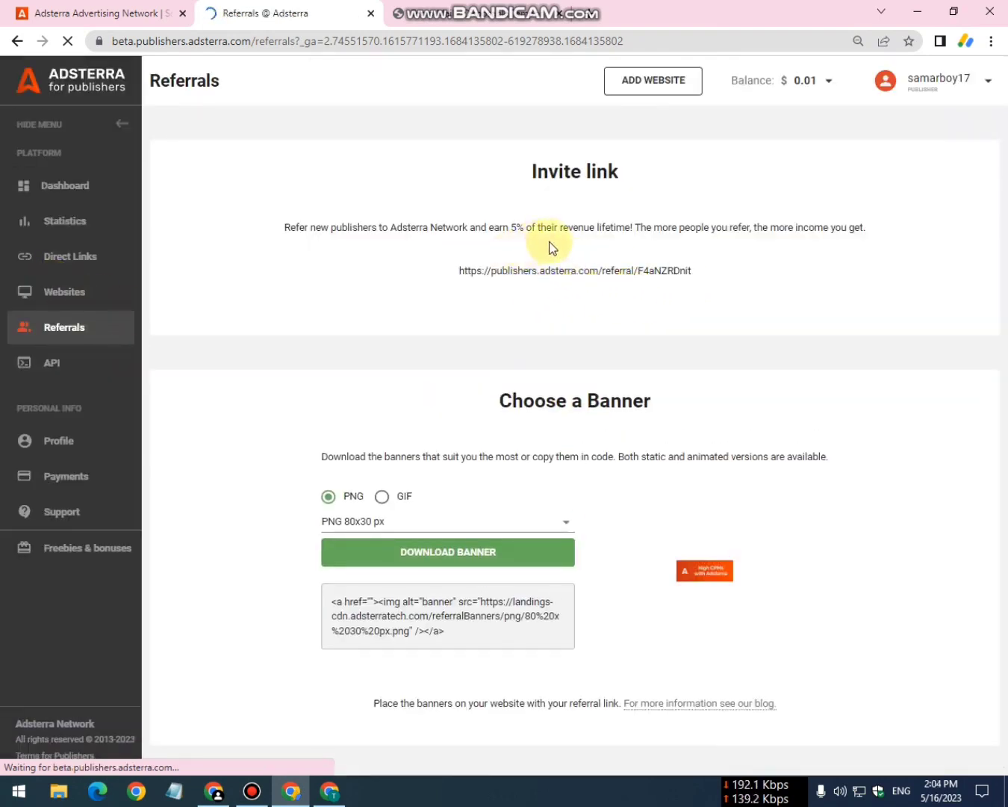
# Review the referral commission terms and the generated invite link on the Referrals page.
pyautogui.moveTo(290, 229); pyautogui.dragTo(495, 243)
pyautogui.moveTo(557, 242); pyautogui.dragTo(870, 229)
pyautogui.click(746, 247)
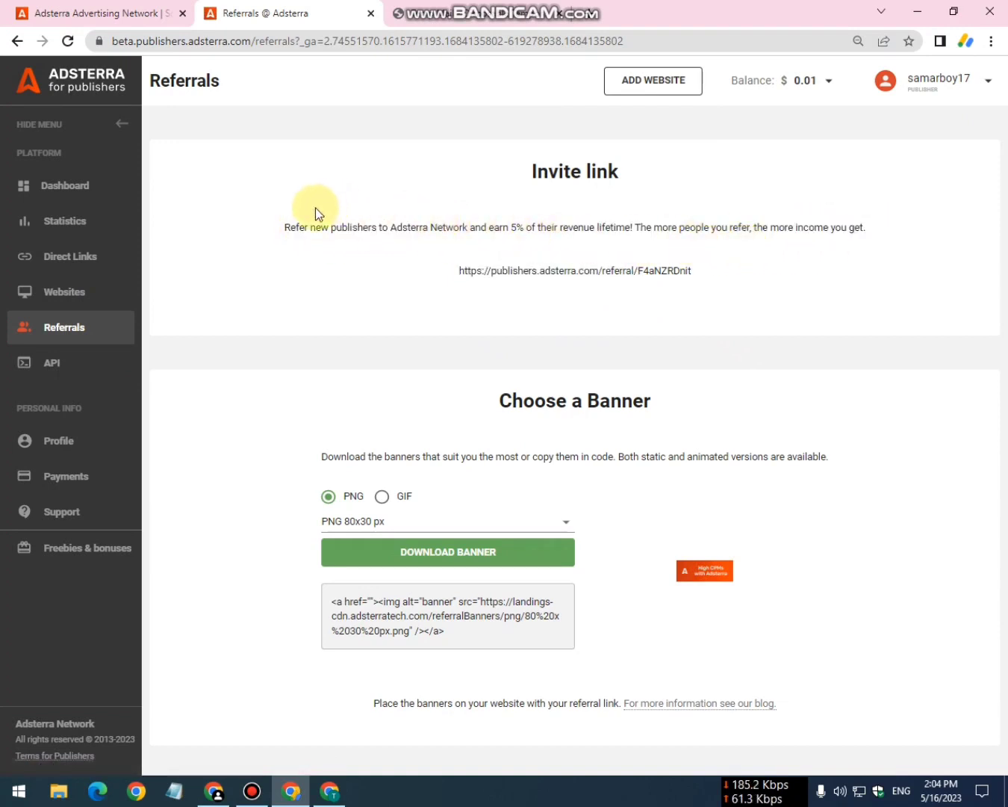
pyautogui.moveTo(284, 227); pyautogui.dragTo(866, 228)
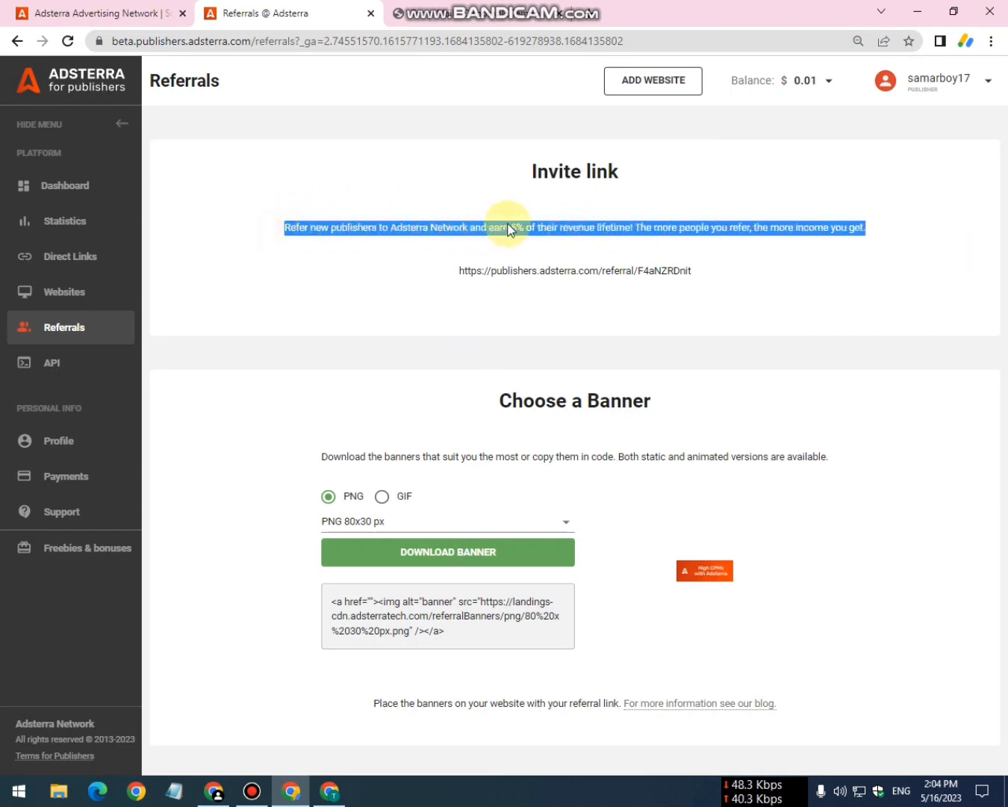
pyautogui.moveTo(514, 227)
pyautogui.mouseDown()
pyautogui.moveTo(524, 213)
pyautogui.moveTo(521, 229)
pyautogui.mouseUp()
pyautogui.hotkey('ctrl', 't')
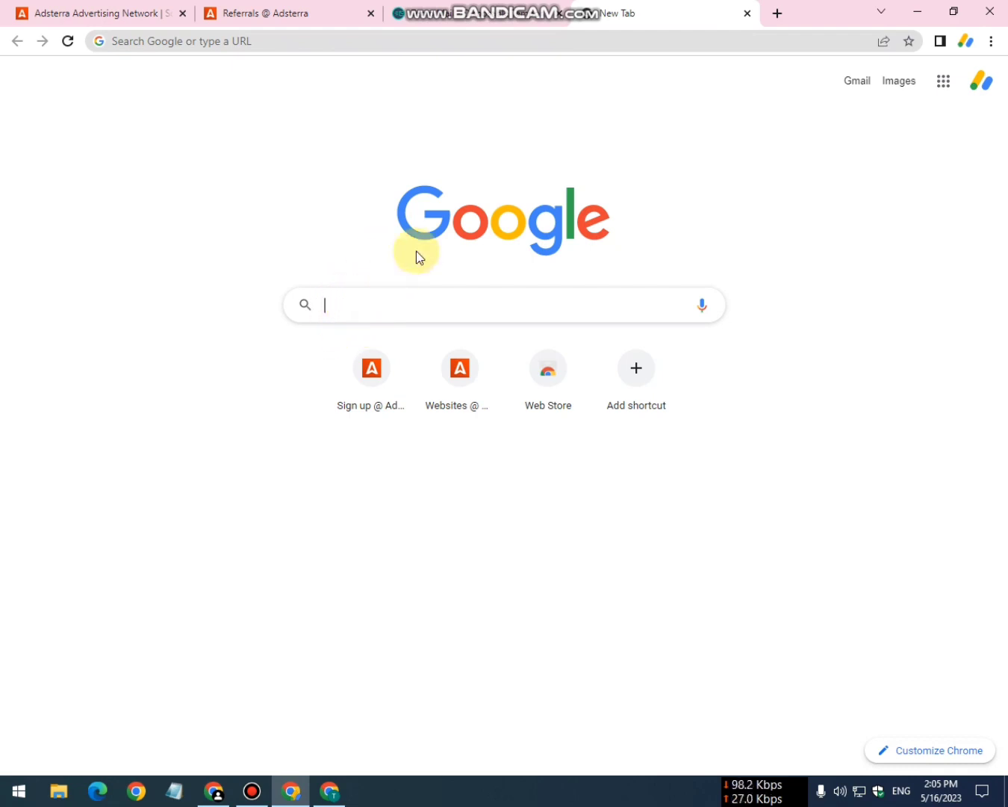
pyautogui.click(747, 13)
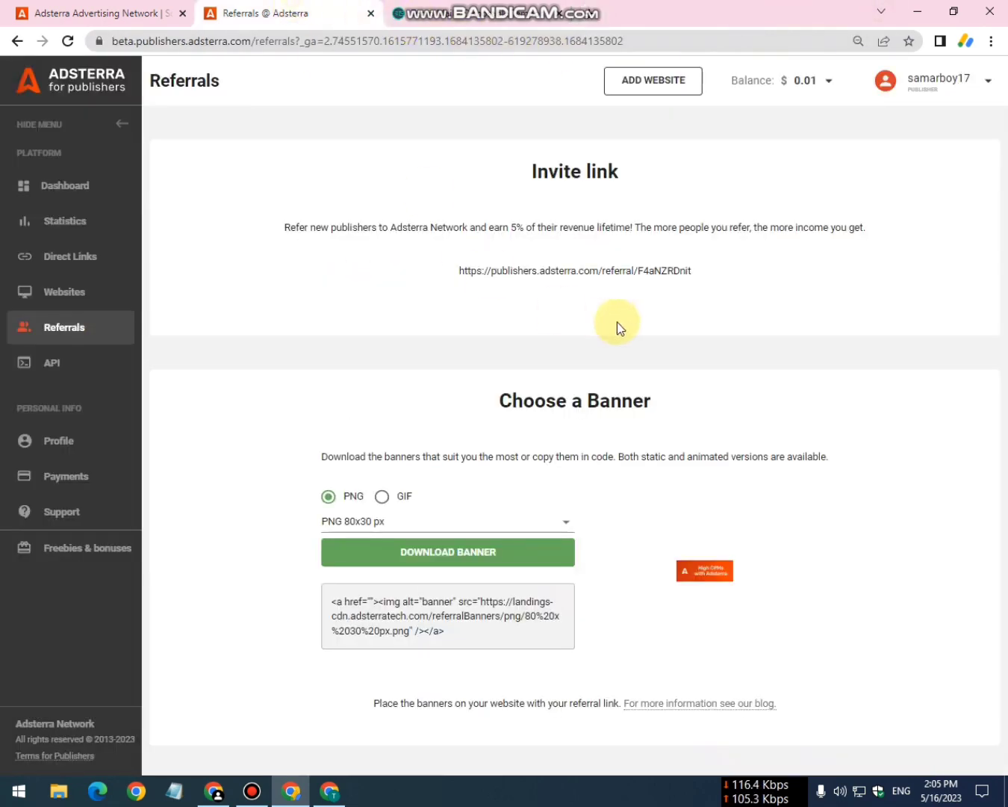
pyautogui.moveTo(868, 228); pyautogui.dragTo(773, 277)
pyautogui.moveTo(639, 279); pyautogui.dragTo(517, 276)
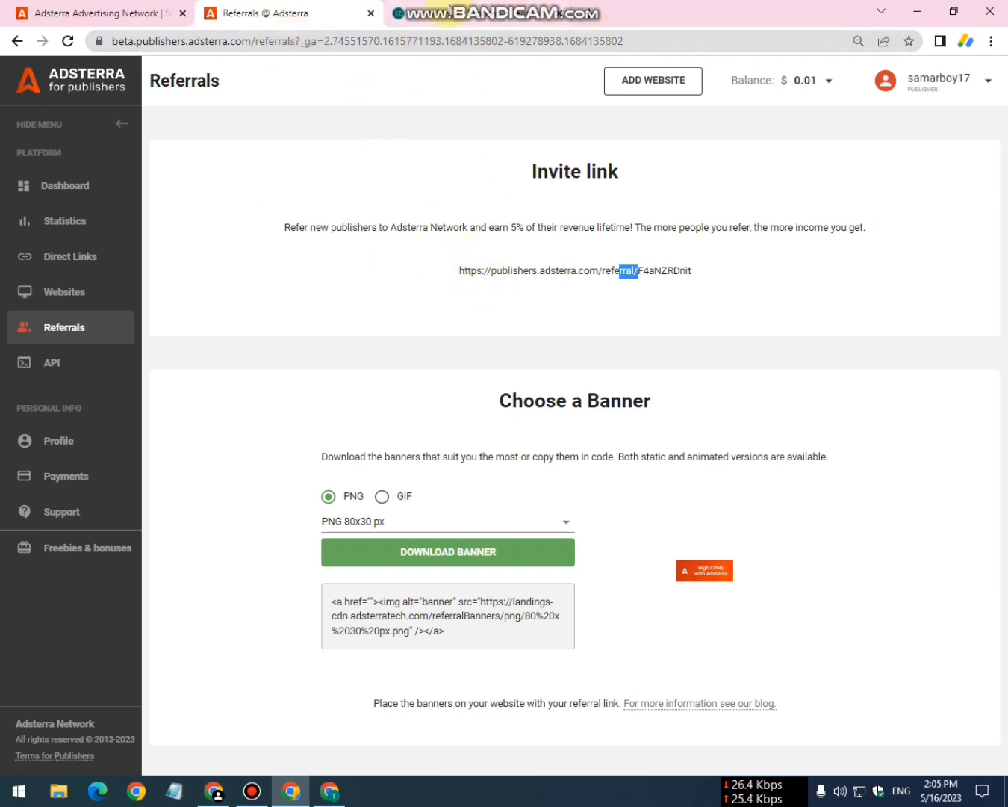
# Close the temp-mail.org tab and return to the Adsterra Referrals page.
pyautogui.hotkey('ctrl', 'shift', 'Tab')
pyautogui.click(263, 13)
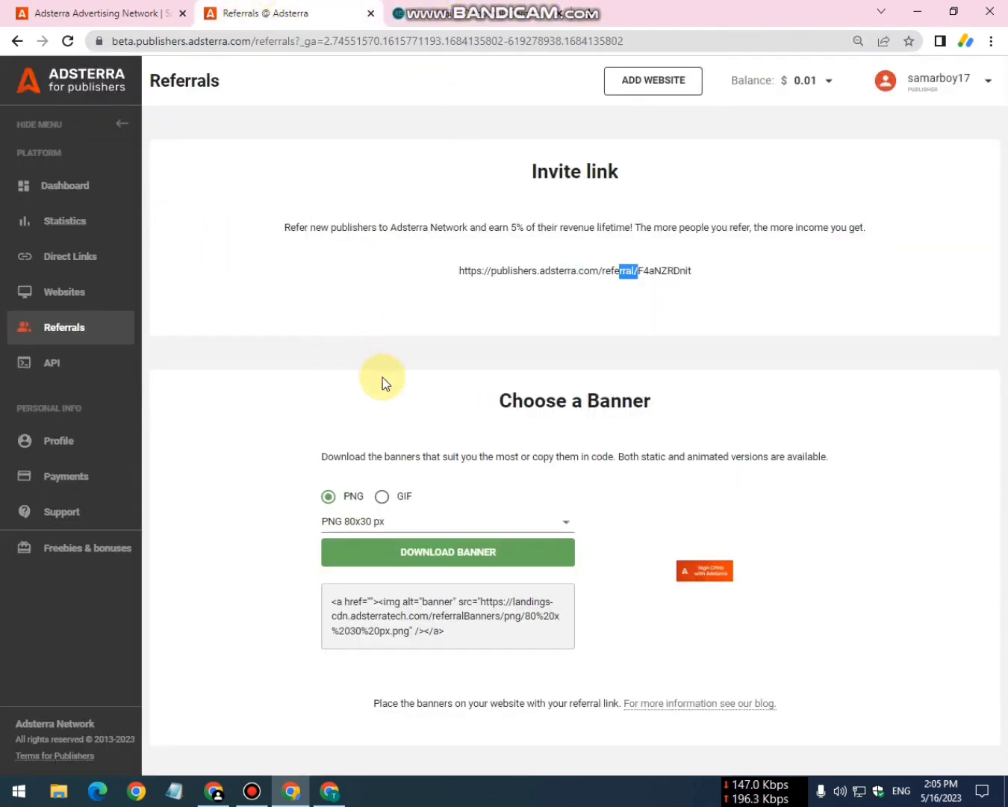
pyautogui.click(445, 7)
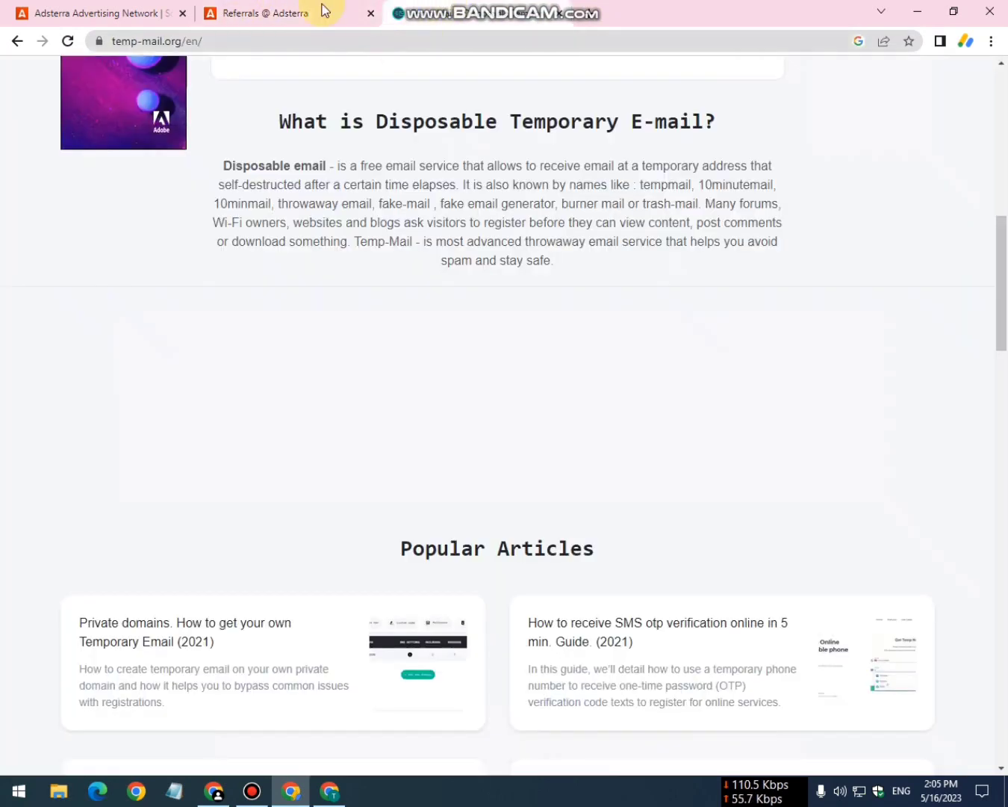
pyautogui.click(322, 9)
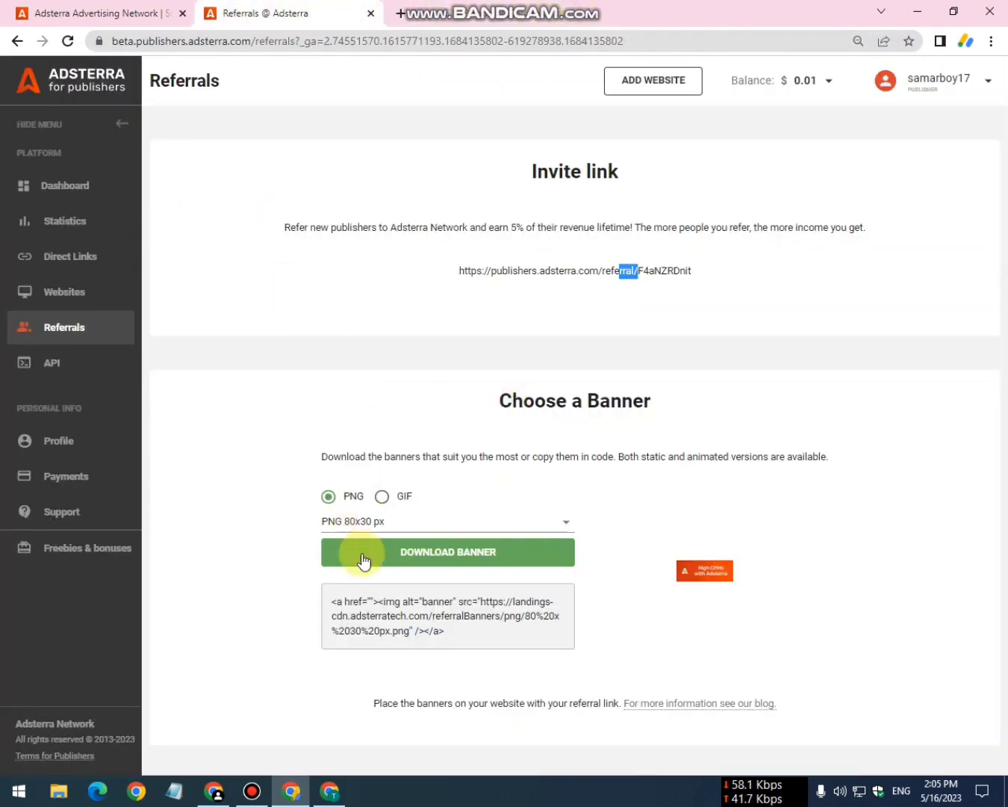
# Open the adsterra accounts text file from the Documents folder, copy the direct link listed under account 2 and minimize Notepad.
pyautogui.click(50, 790)
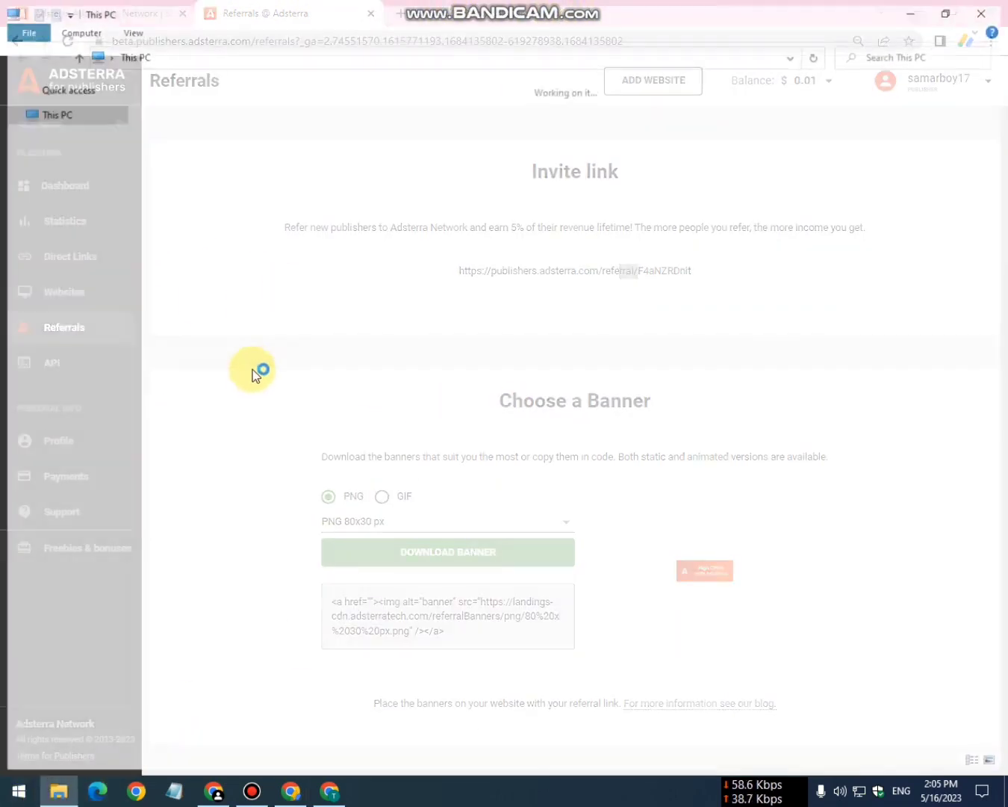
pyautogui.doubleClick(595, 123)
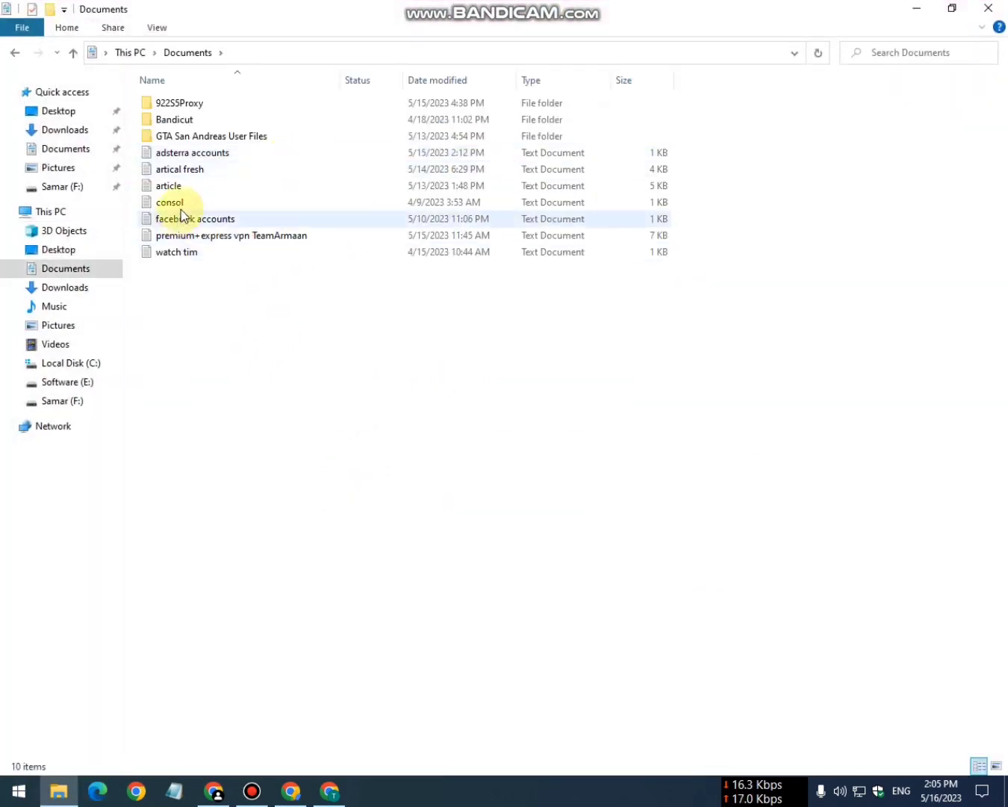
pyautogui.doubleClick(218, 155)
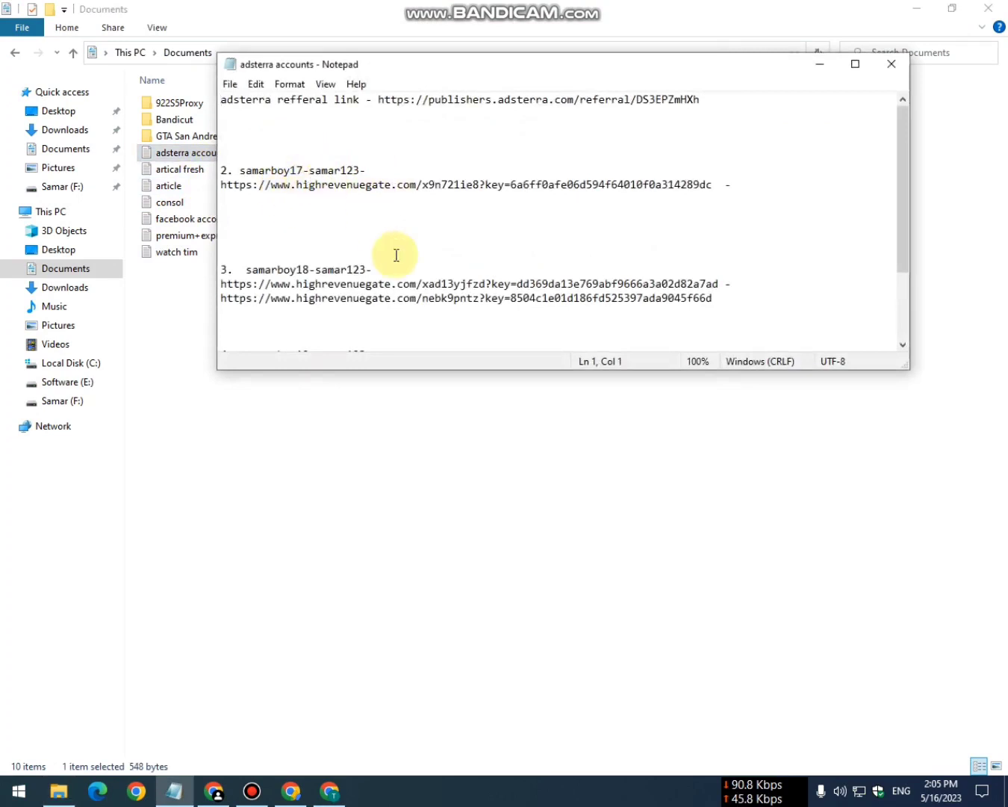
pyautogui.click(293, 794)
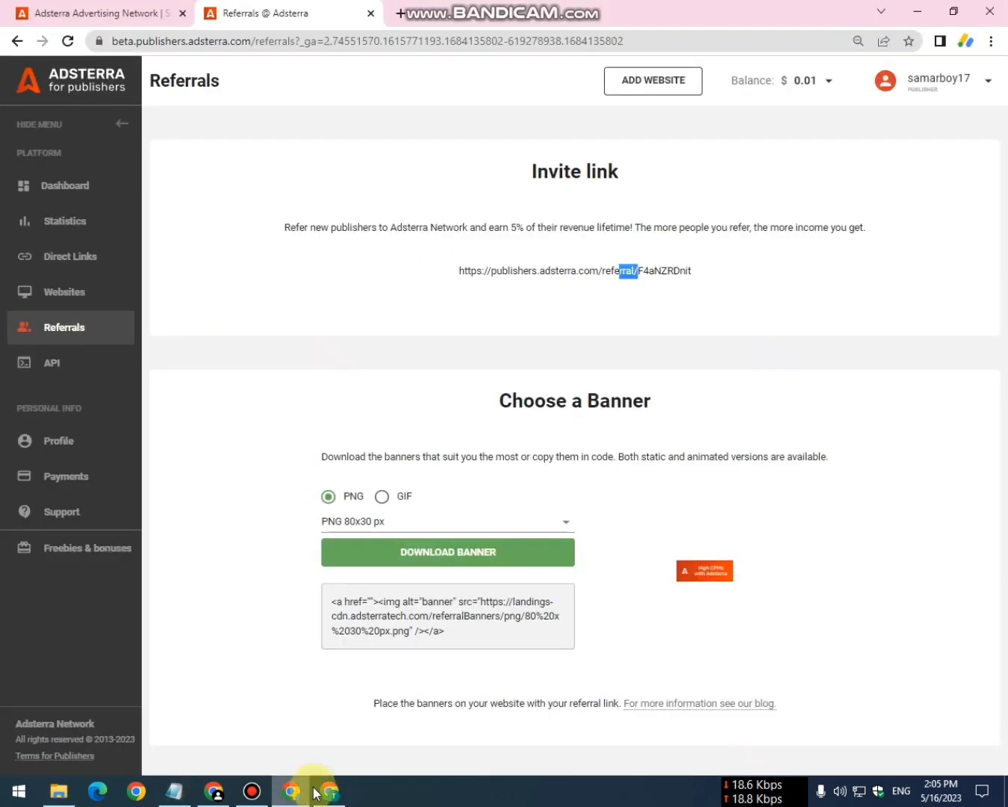
pyautogui.click(172, 792)
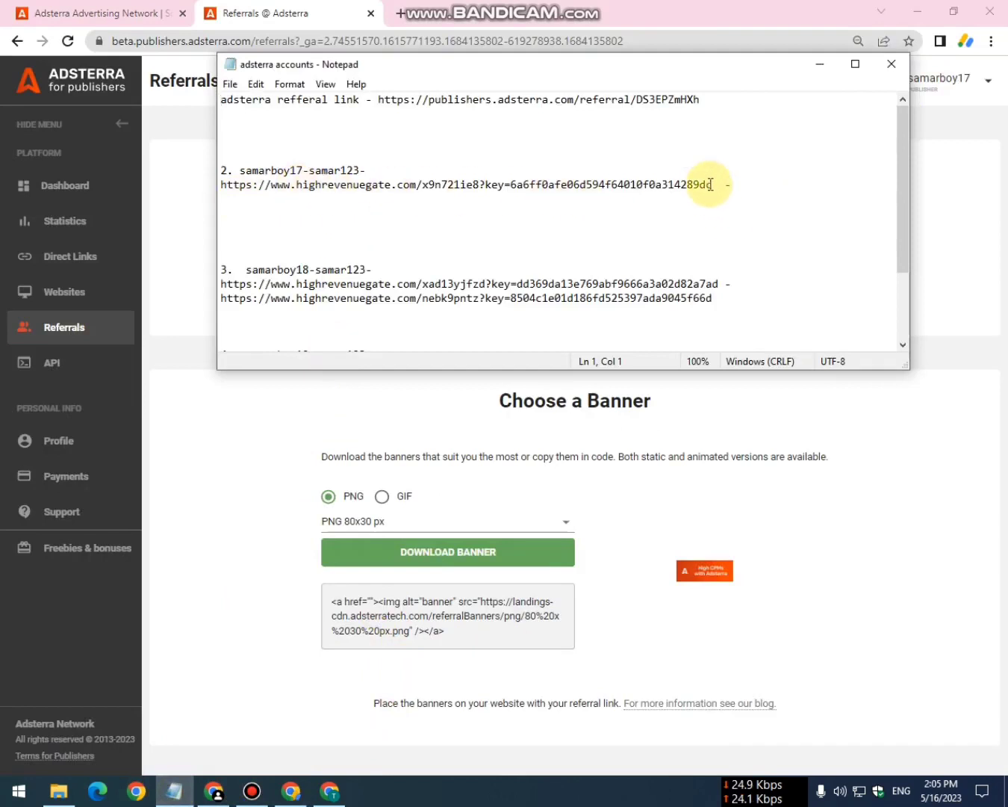
pyautogui.moveTo(713, 184); pyautogui.dragTo(222, 188)
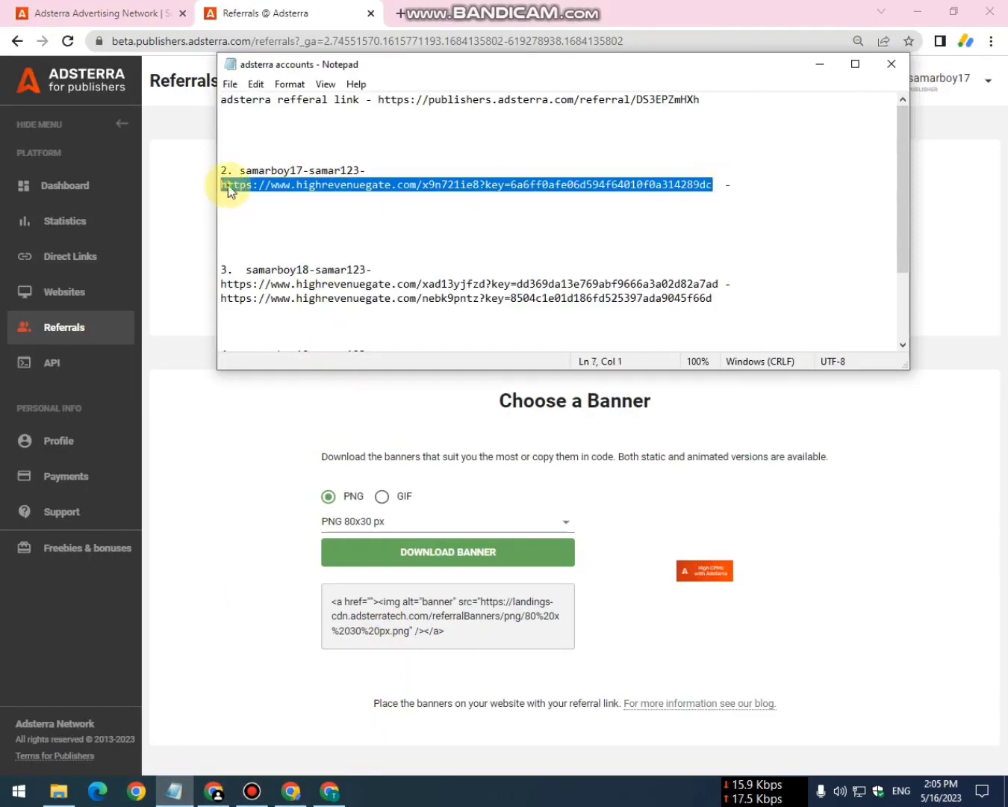
pyautogui.rightClick(228, 185)
pyautogui.click(314, 233)
pyautogui.click(820, 65)
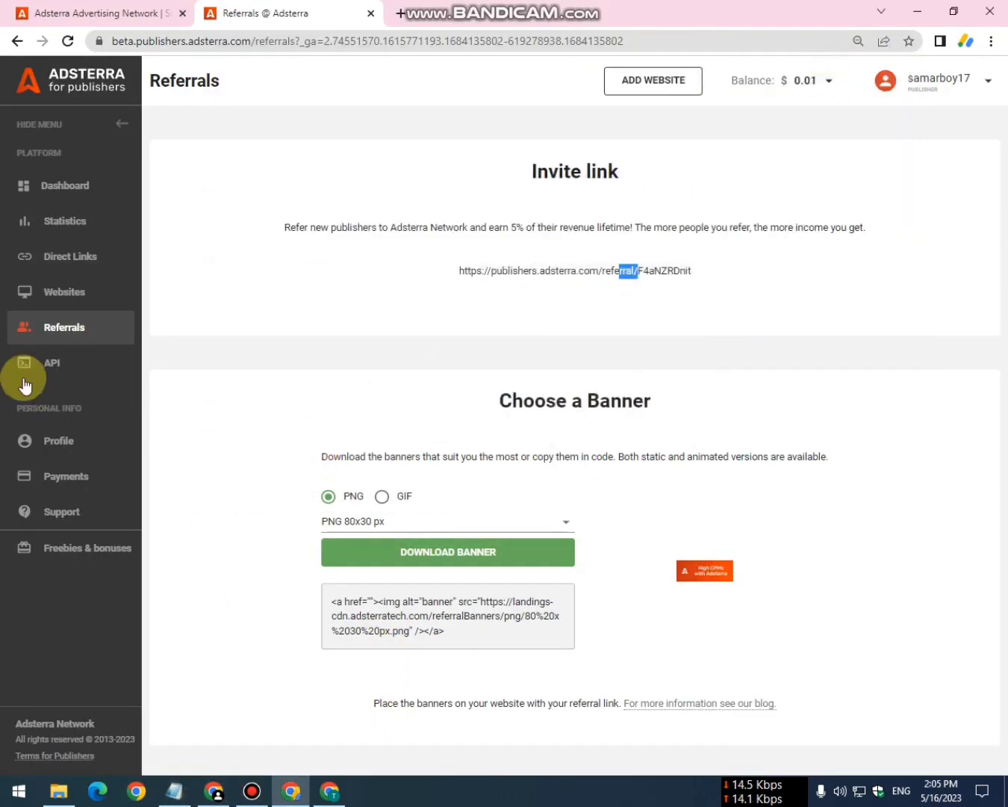
# Open the Direct Links page and the Statistics page of the publisher account.
pyautogui.click(70, 257)
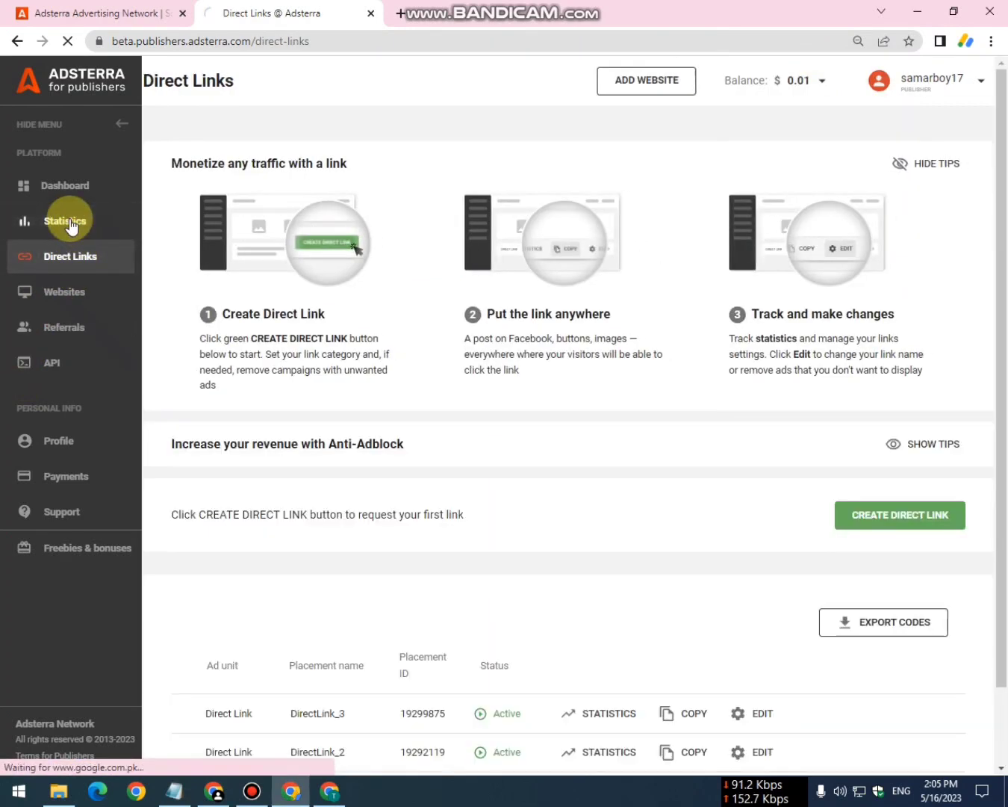
pyautogui.click(71, 222)
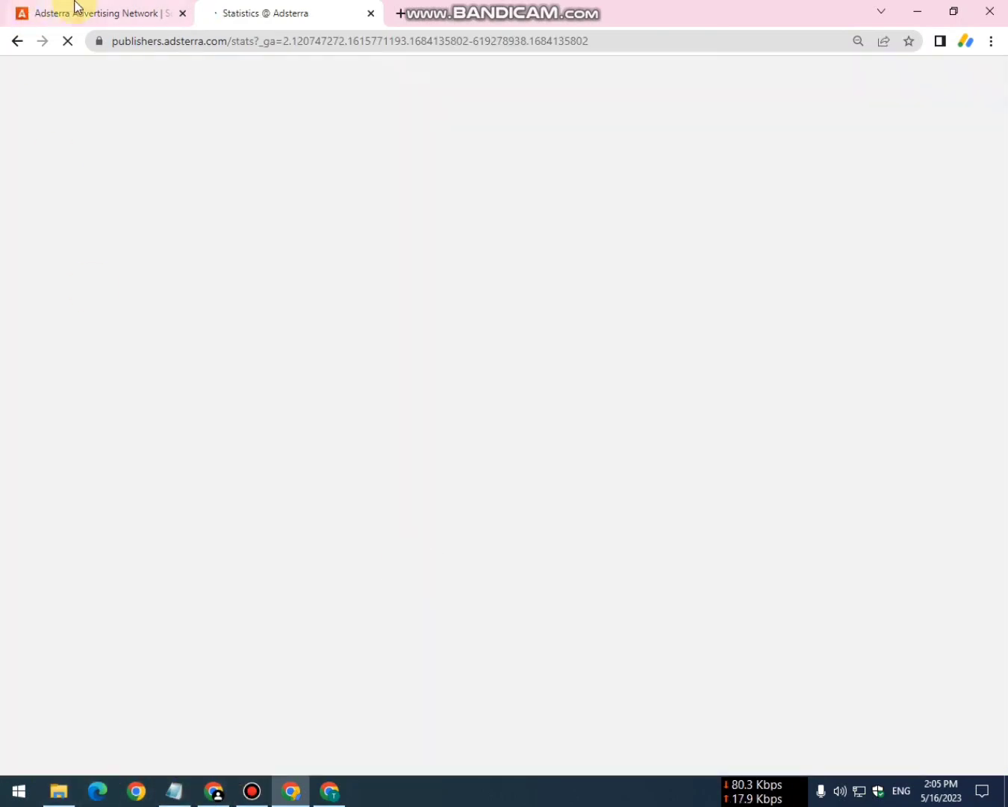
pyautogui.click(80, 12)
pyautogui.click(272, 13)
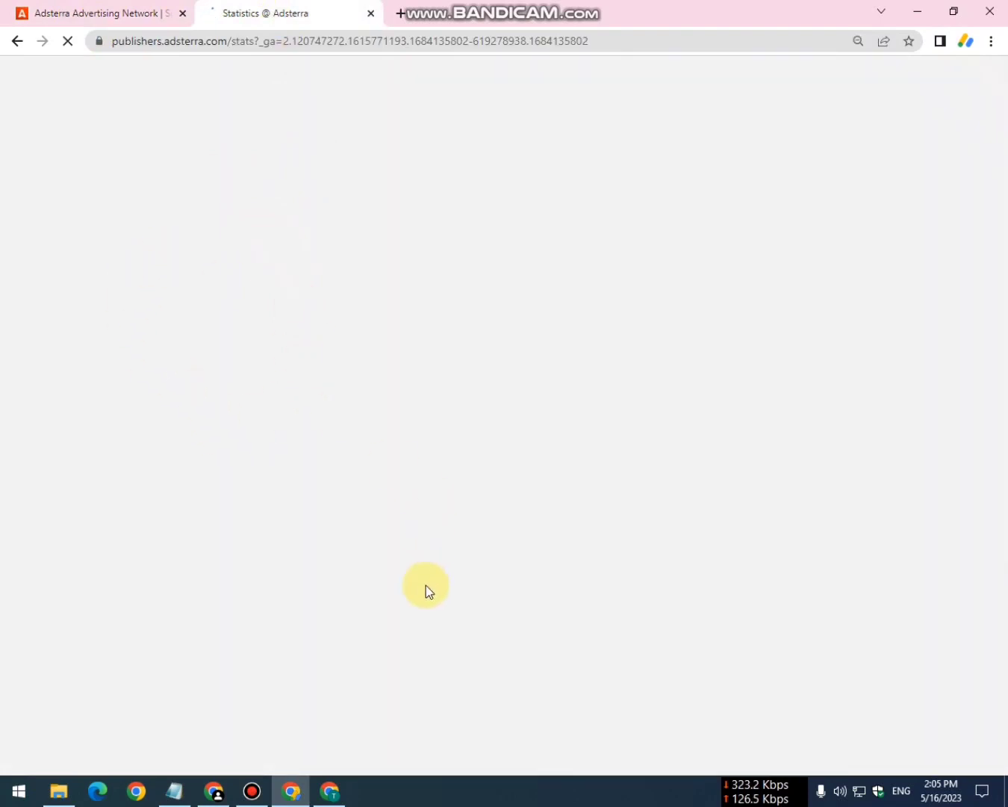
pyautogui.click(253, 791)
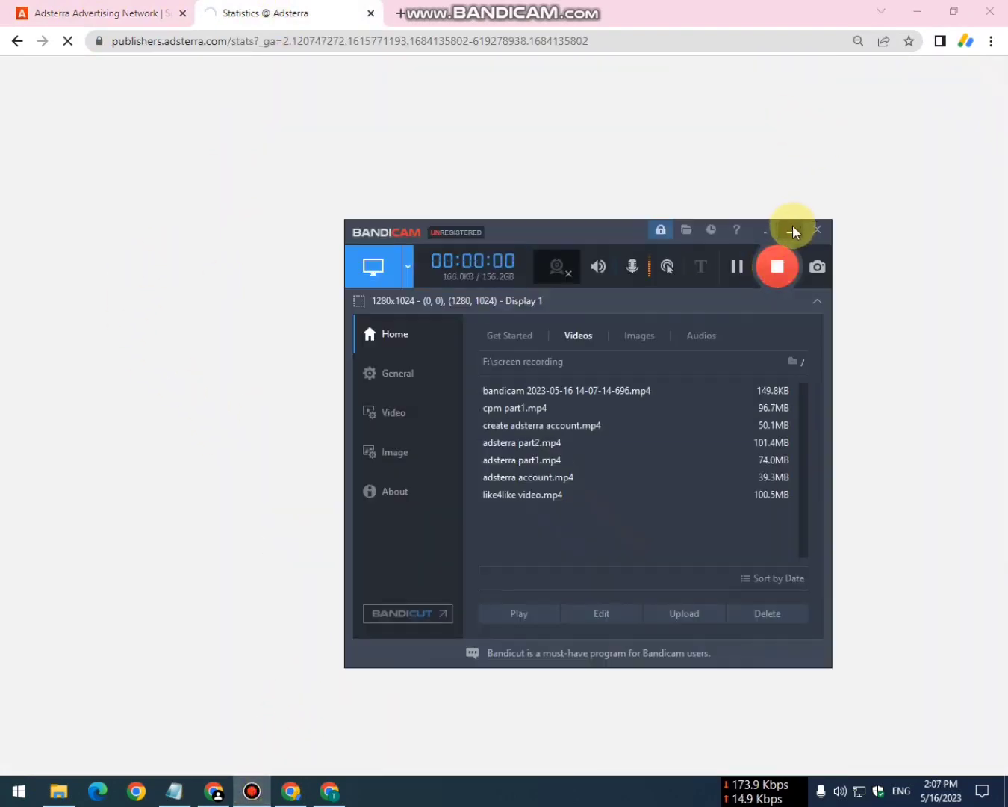
pyautogui.click(790, 231)
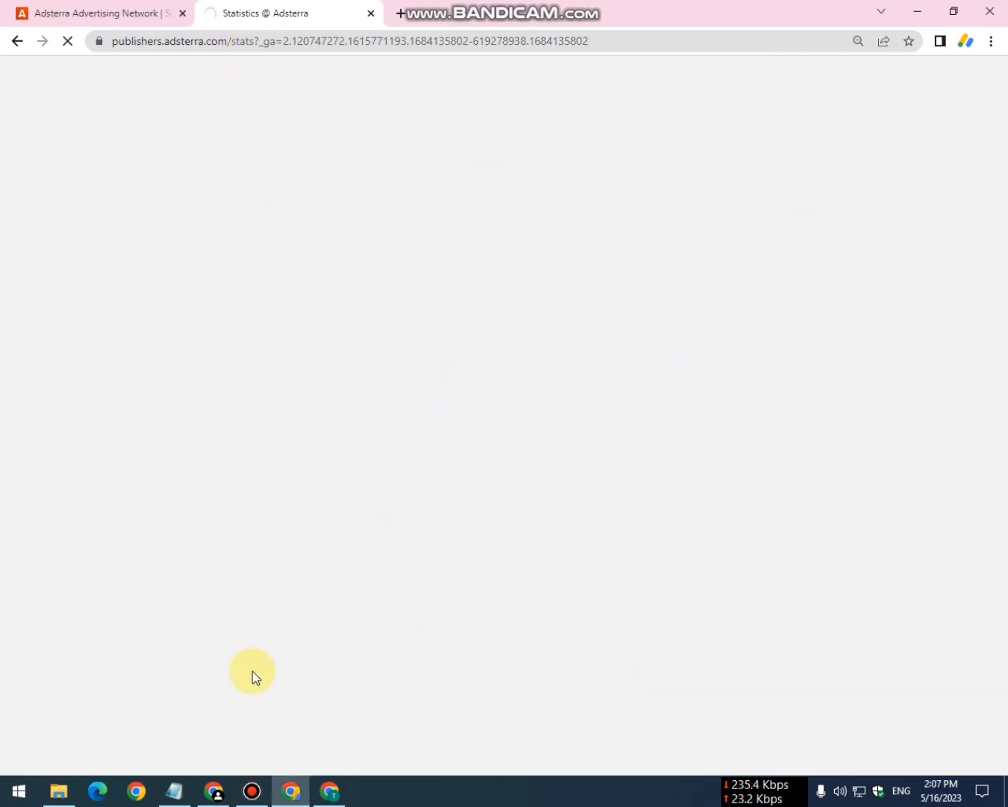
# Switch to the other Chrome window and check the tuxlerVPN connection and chosen location.
pyautogui.click(215, 789)
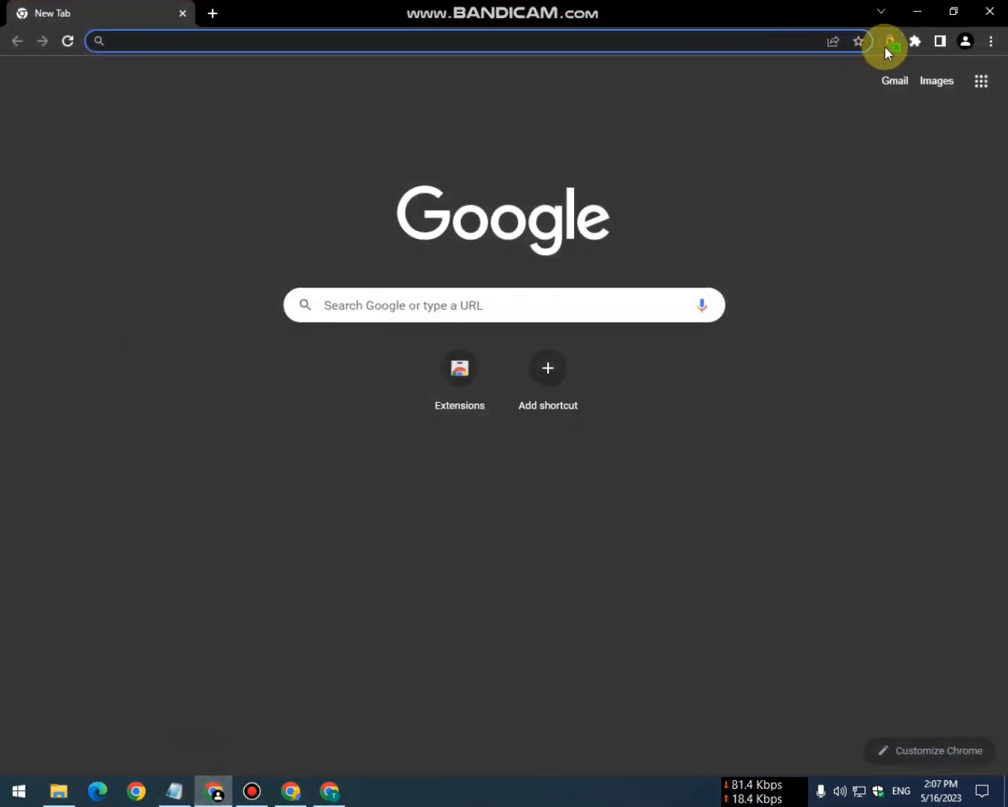
pyautogui.click(890, 43)
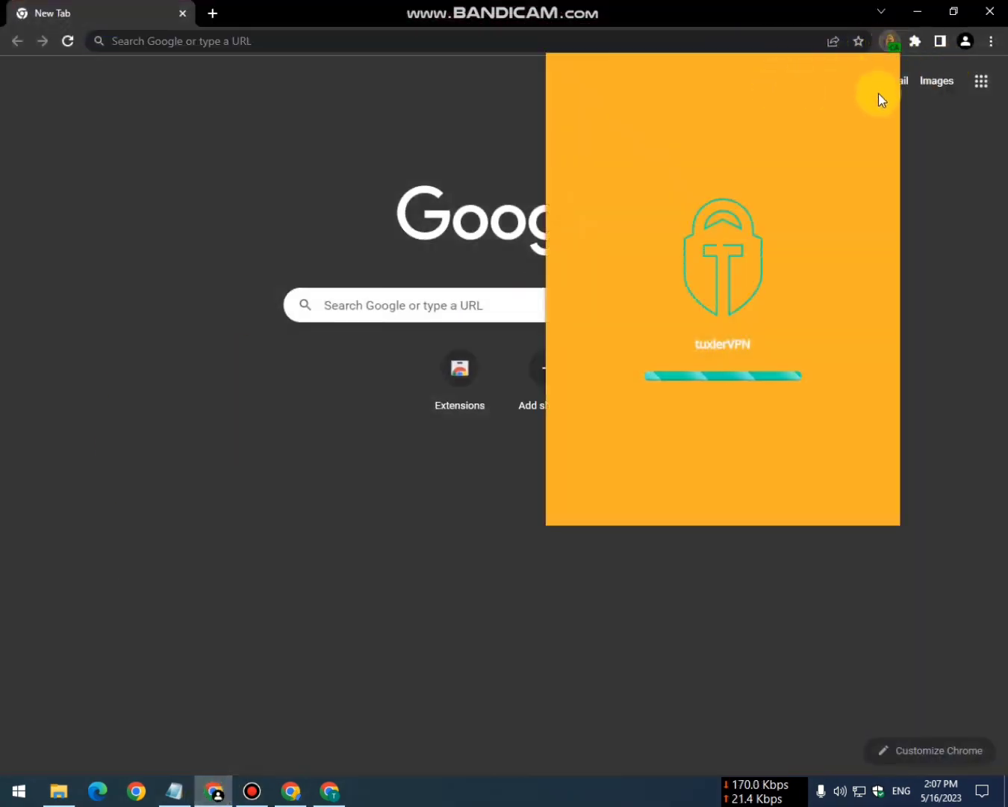
pyautogui.click(907, 273)
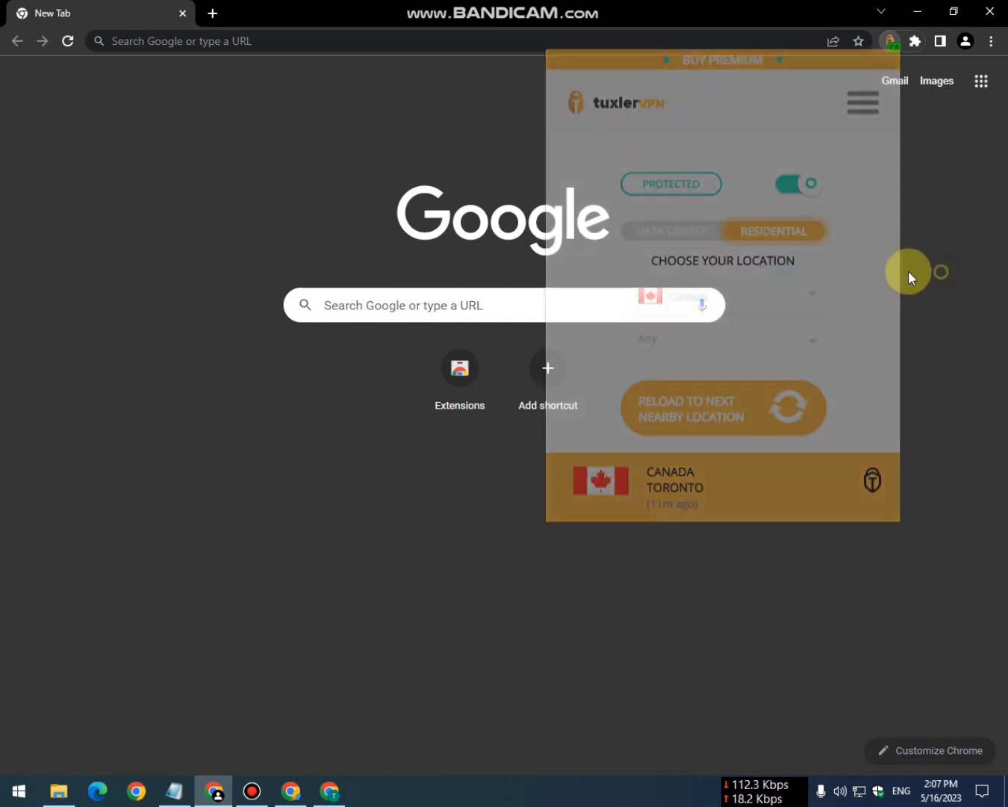
# Copy account 2's highrevenuegate.com direct link from the adsterra accounts file and load it in the Chrome window that uses tuxlerVPN.
pyautogui.click(174, 790)
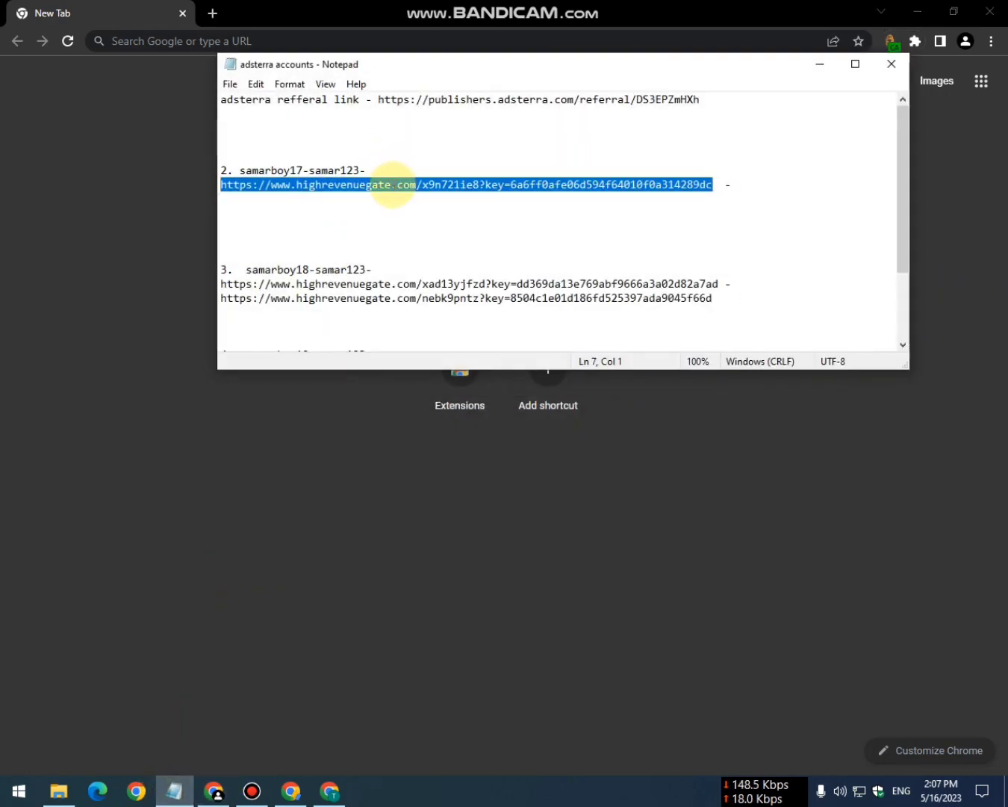
pyautogui.rightClick(391, 186)
pyautogui.click(489, 237)
pyautogui.scroll(-2, 309, 122)
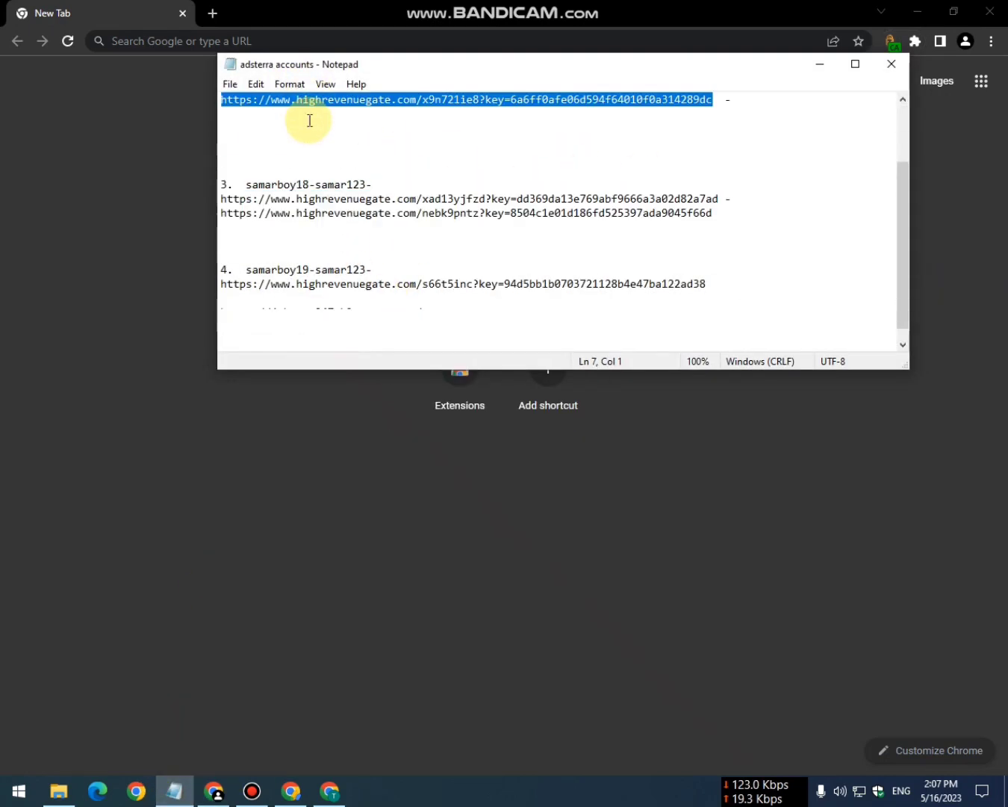
pyautogui.scroll(2, 315, 197)
pyautogui.scroll(-2, 320, 194)
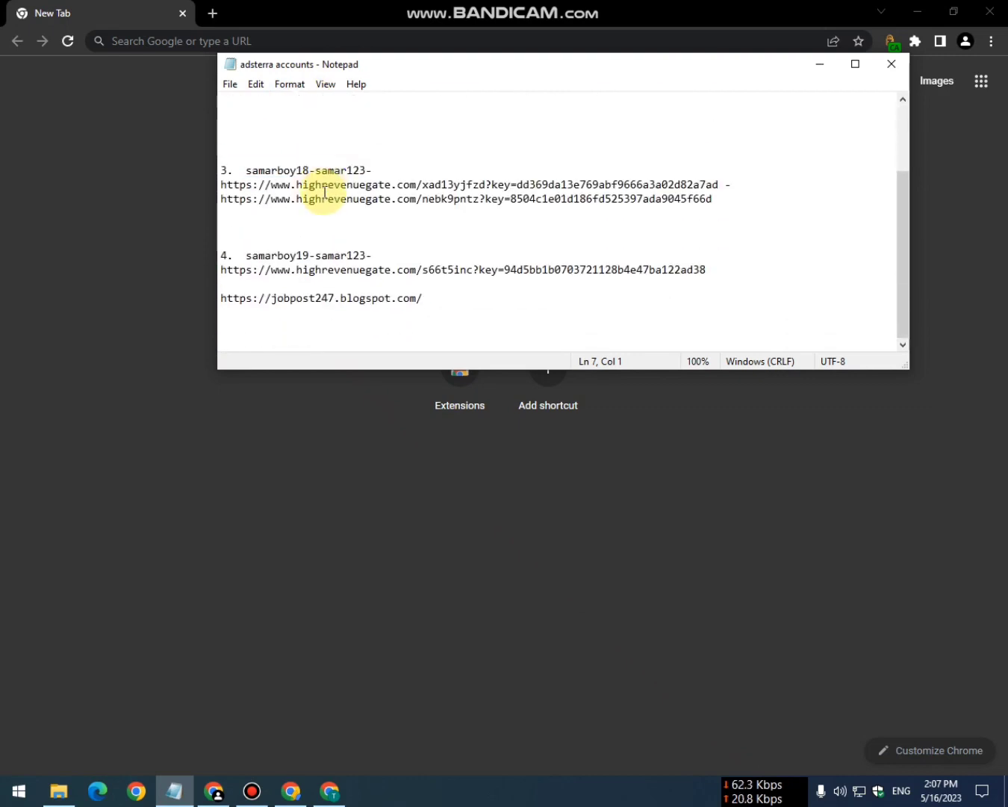
pyautogui.scroll(3, 468, 302)
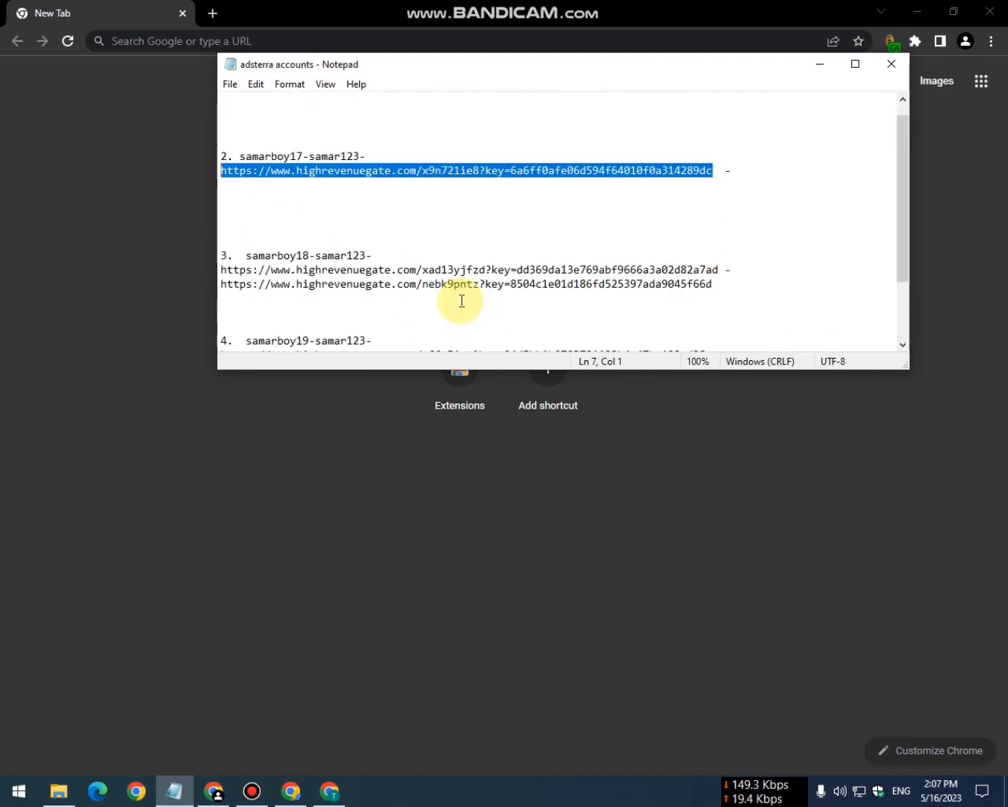
pyautogui.click(822, 64)
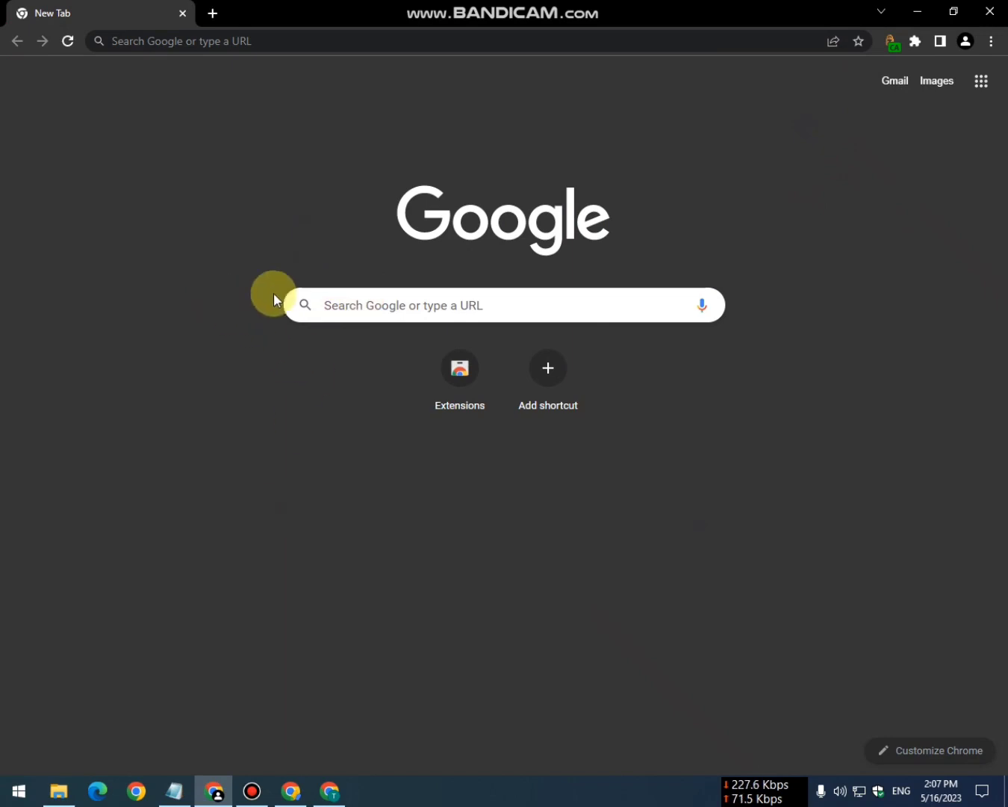
pyautogui.rightClick(217, 36)
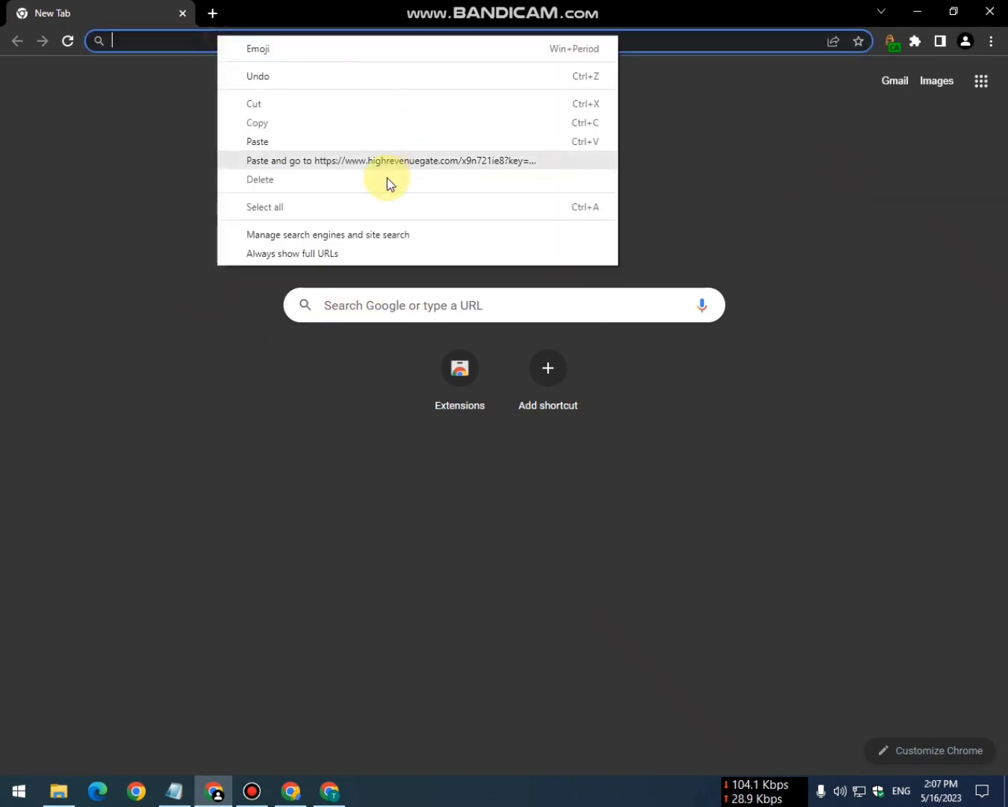
pyautogui.click(388, 165)
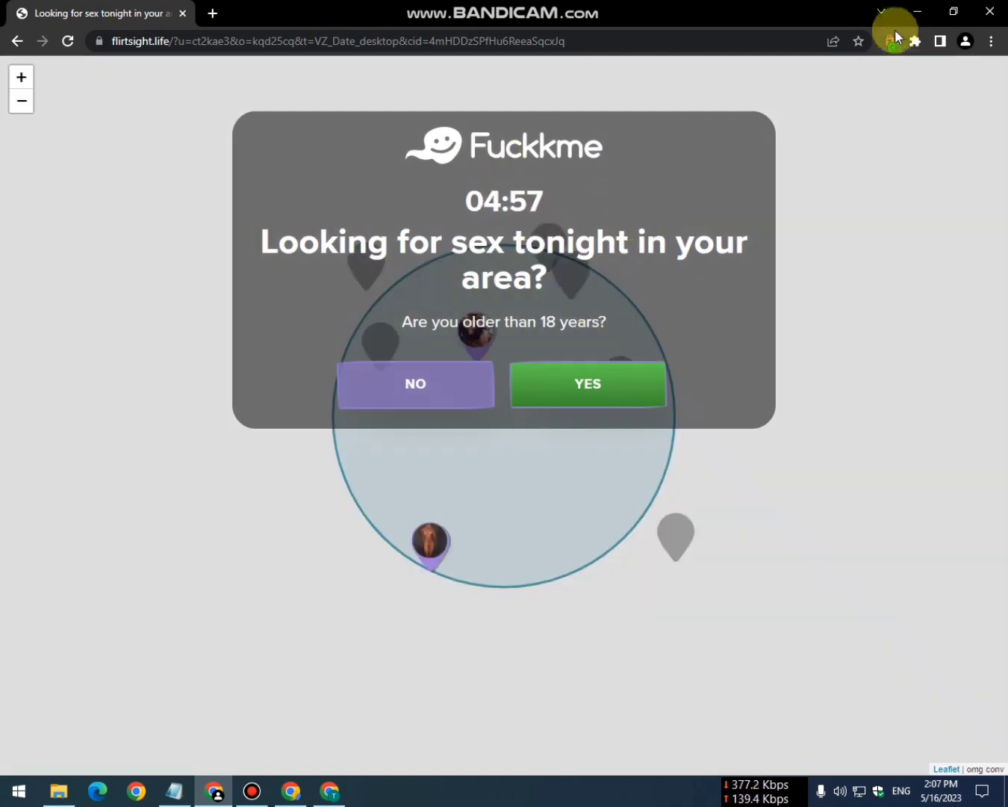
# Return to the Adsterra publisher window and open the Direct Links page.
pyautogui.click(917, 13)
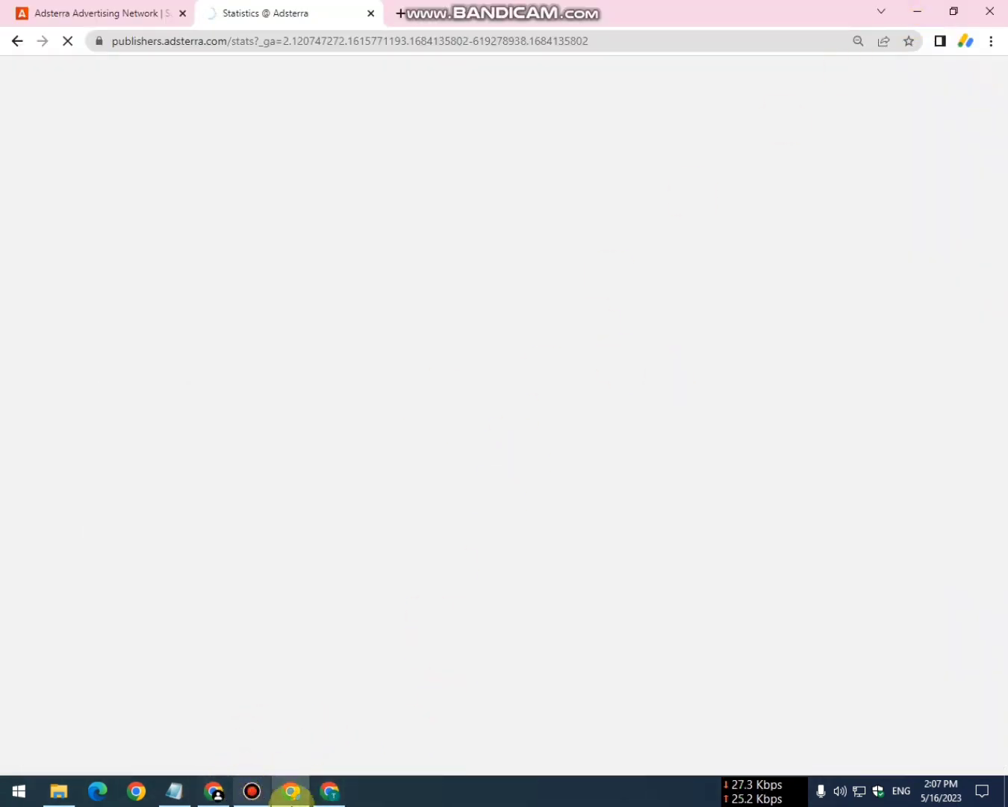
pyautogui.click(213, 792)
pyautogui.click(252, 790)
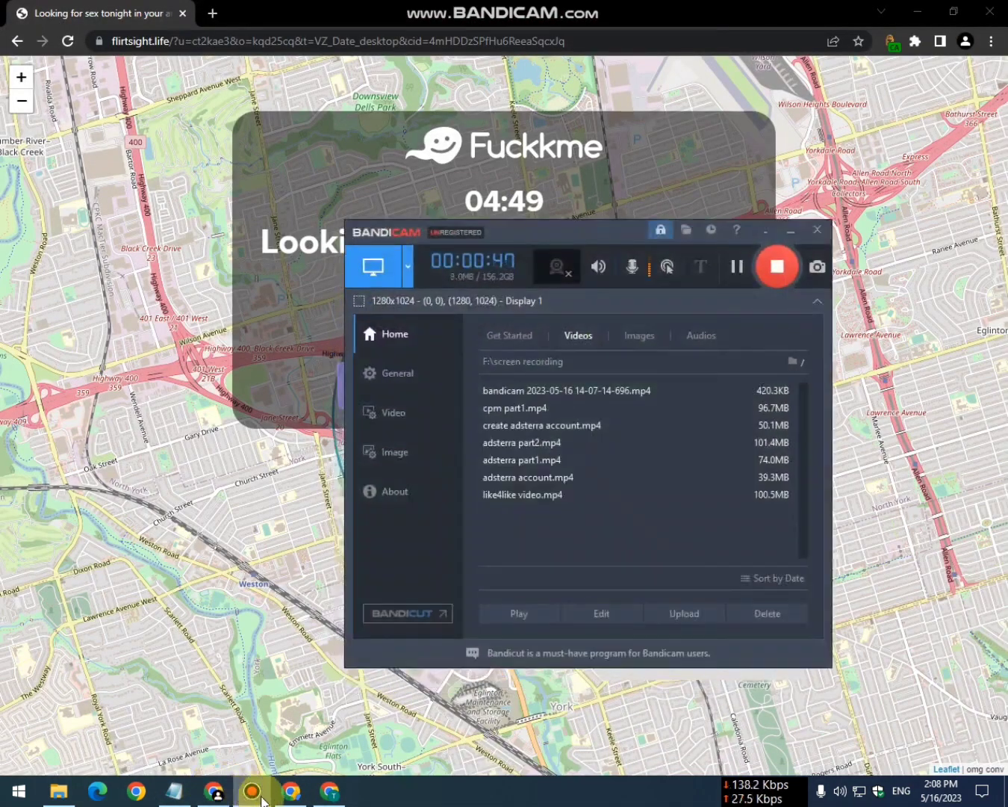
pyautogui.click(287, 795)
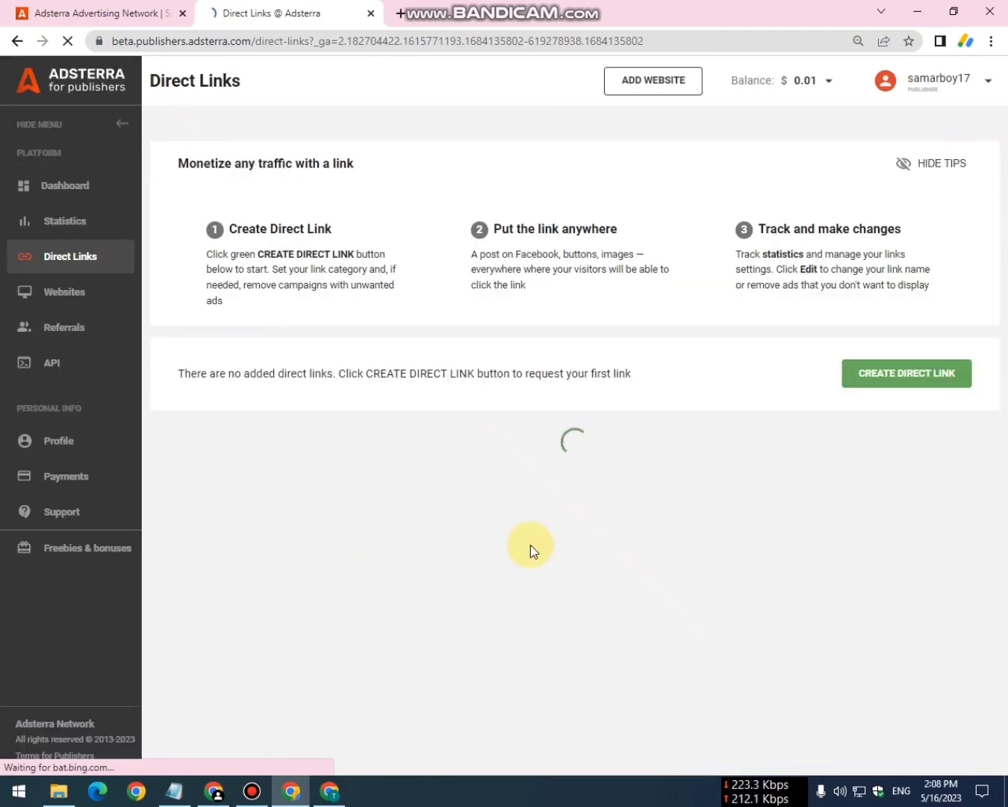
# Request a new direct link in the Non-adult category with erotic ad campaigns removed.
pyautogui.scroll(-1, 858, 534)
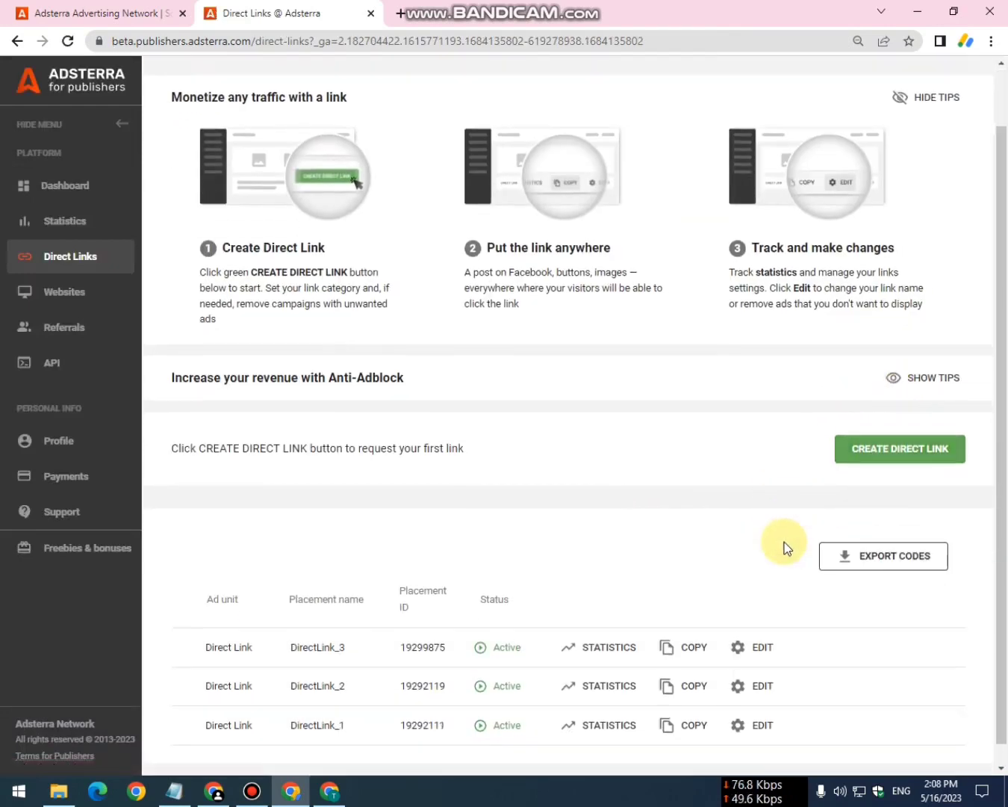
pyautogui.click(886, 430)
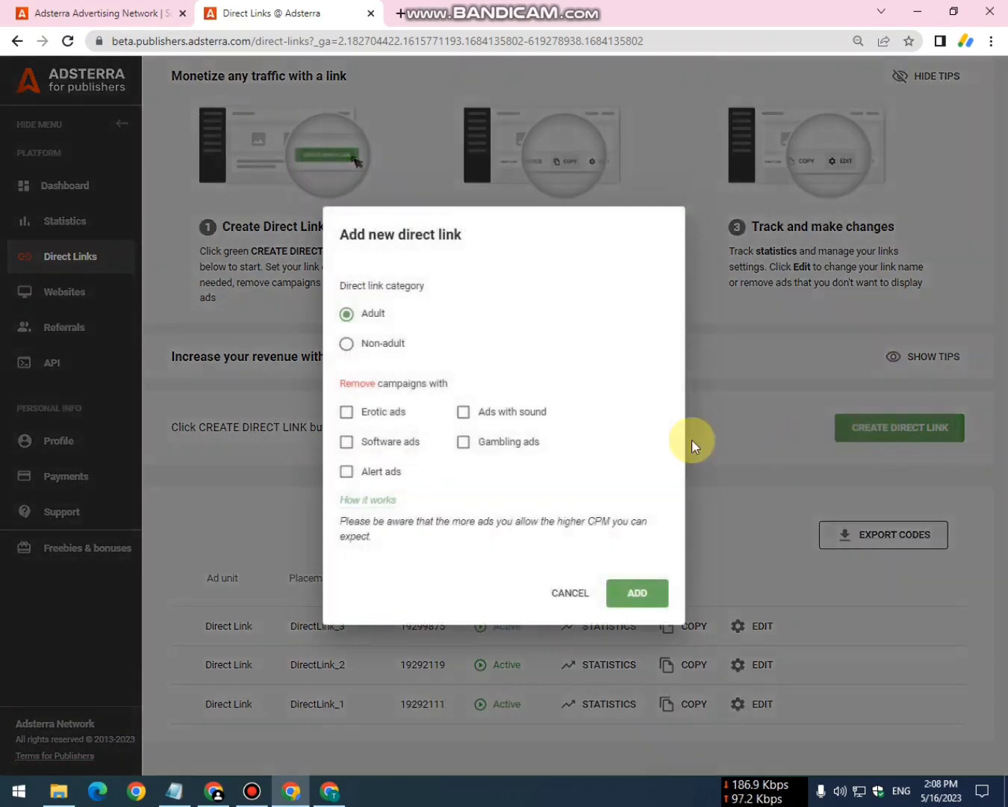
pyautogui.click(382, 343)
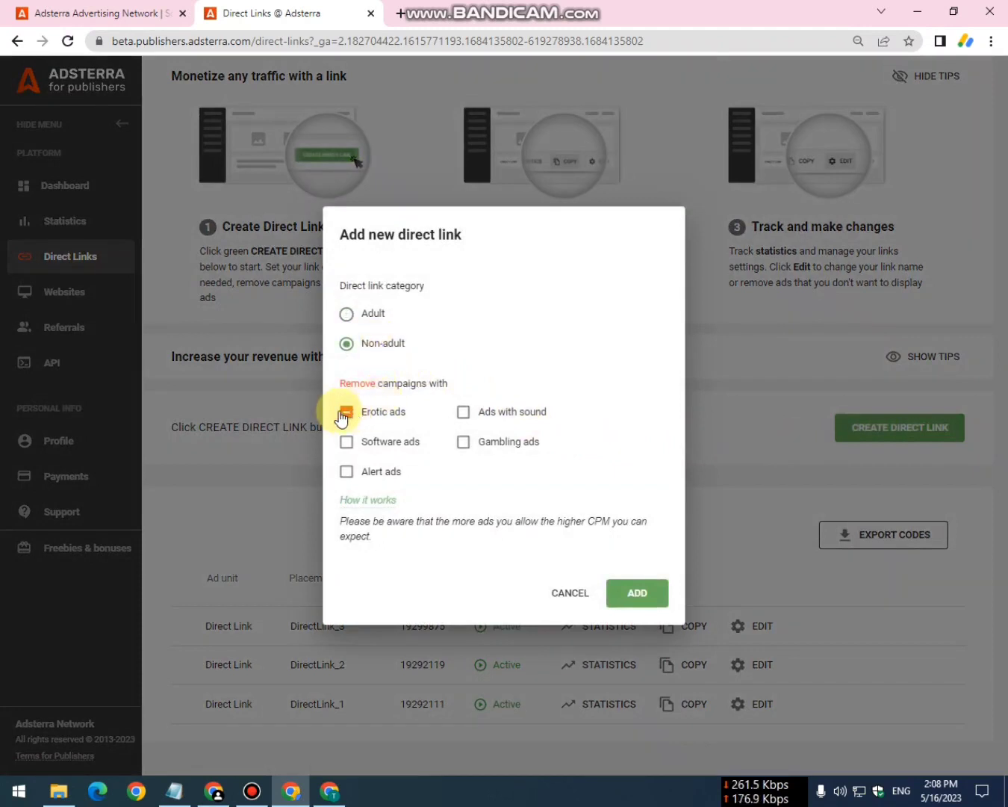
pyautogui.click(654, 601)
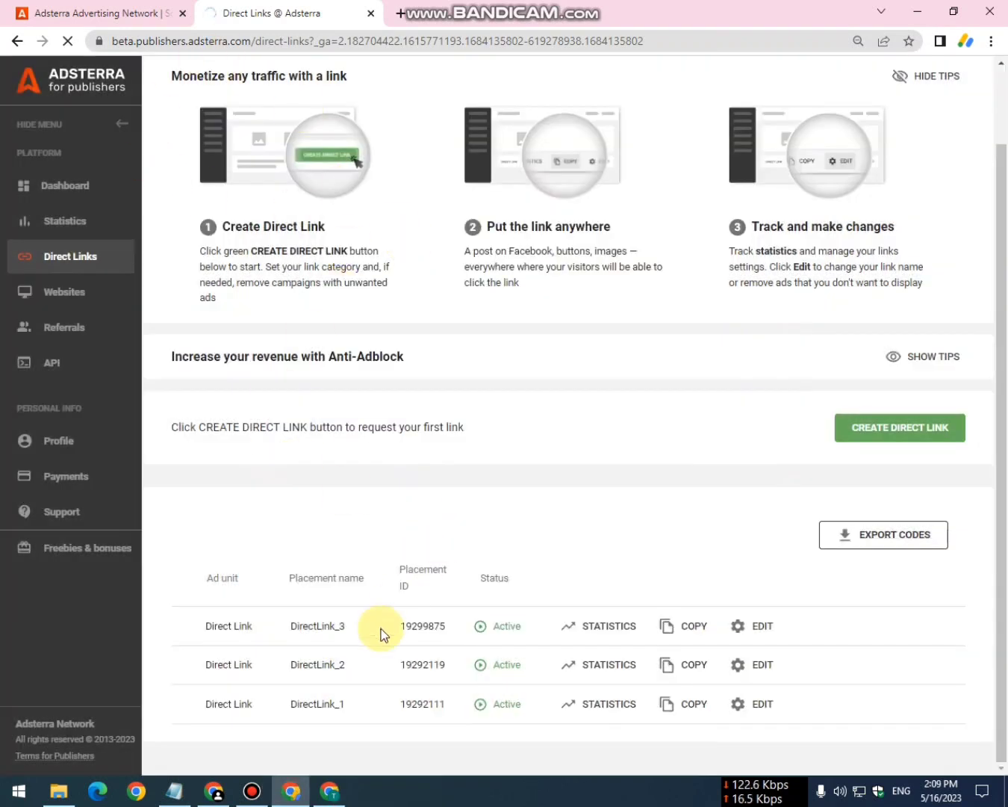
# Look over the placement settings of DirectLink_2, copy its link and minimize the Adsterra window.
pyautogui.click(762, 666)
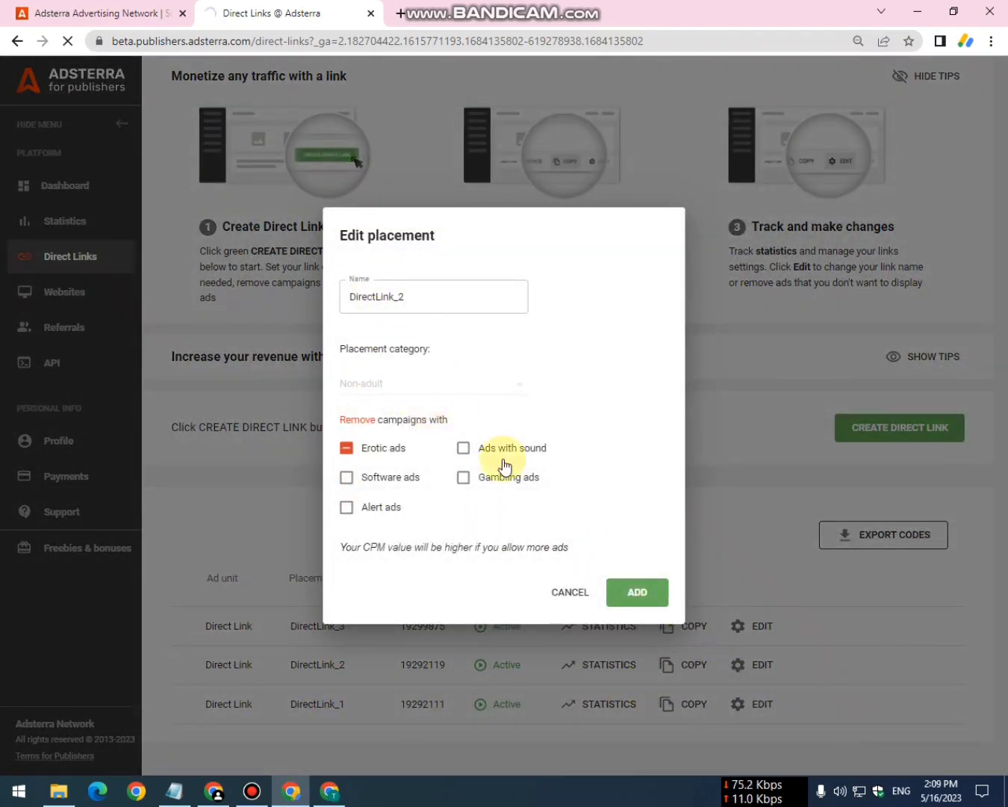
pyautogui.click(574, 596)
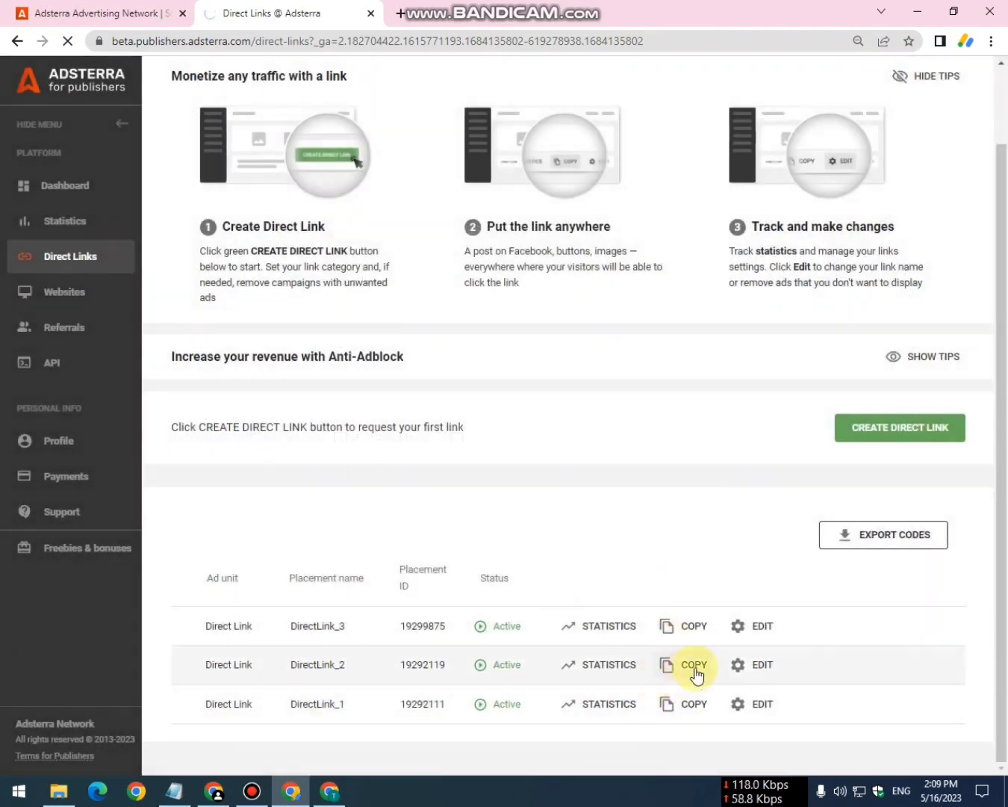
pyautogui.click(669, 664)
pyautogui.click(917, 13)
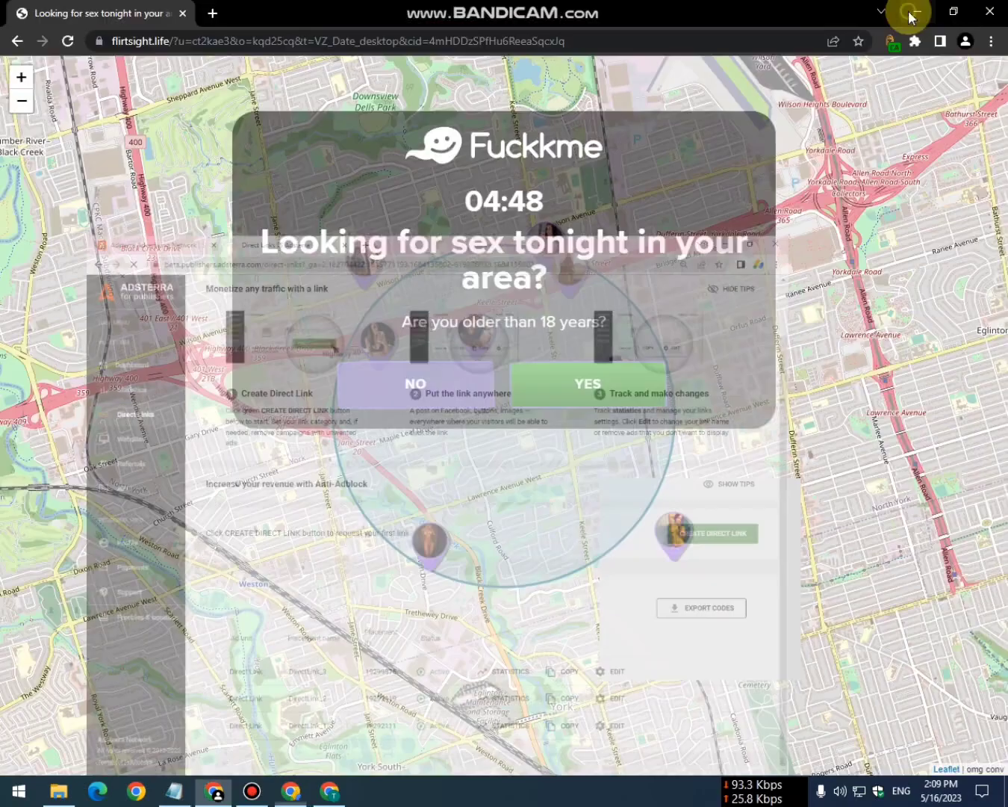
# Load the copied DirectLink_2 link in the VPN browser window and allow notifications from buymaxfield.com.
pyautogui.click(266, 48)
pyautogui.rightClick(238, 41)
pyautogui.click(370, 163)
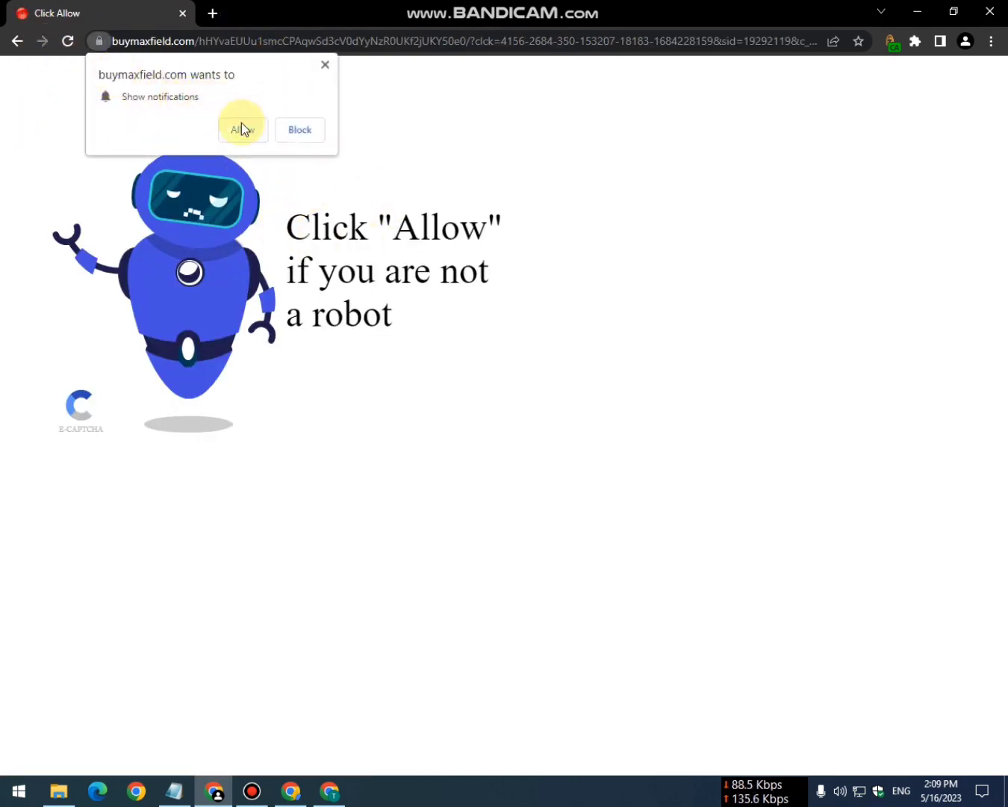
pyautogui.click(238, 131)
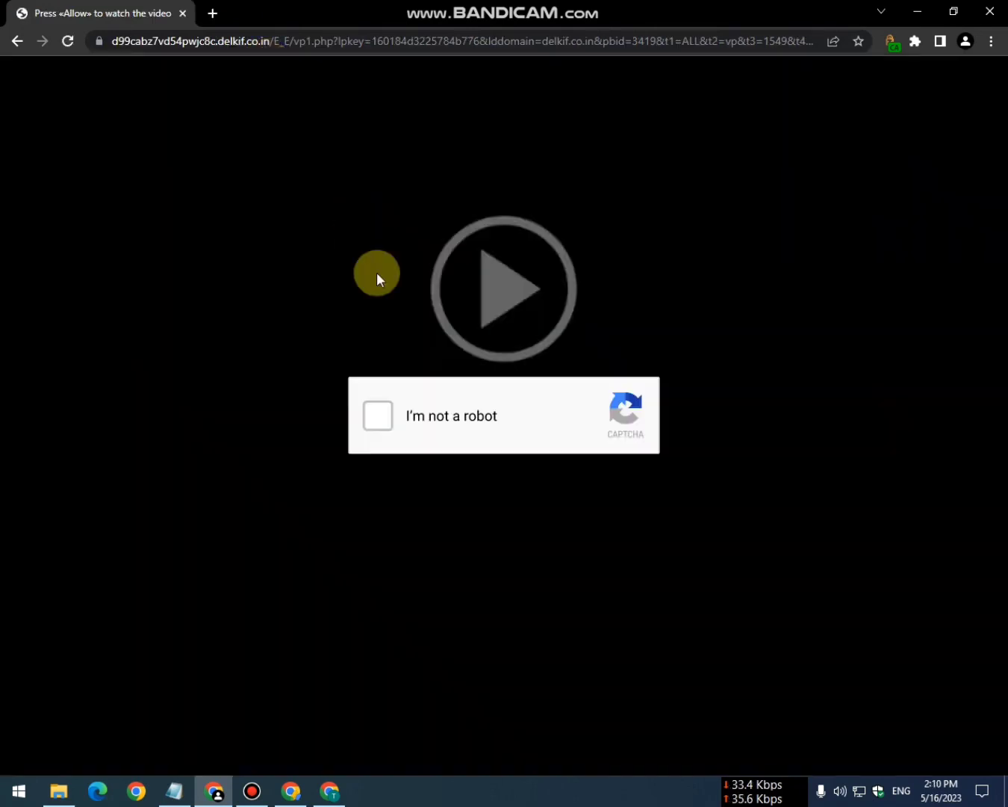
# Complete the "I'm not a robot" check on the video ad page, allow its notifications and confirm leaving the site.
pyautogui.click(377, 415)
pyautogui.click(239, 132)
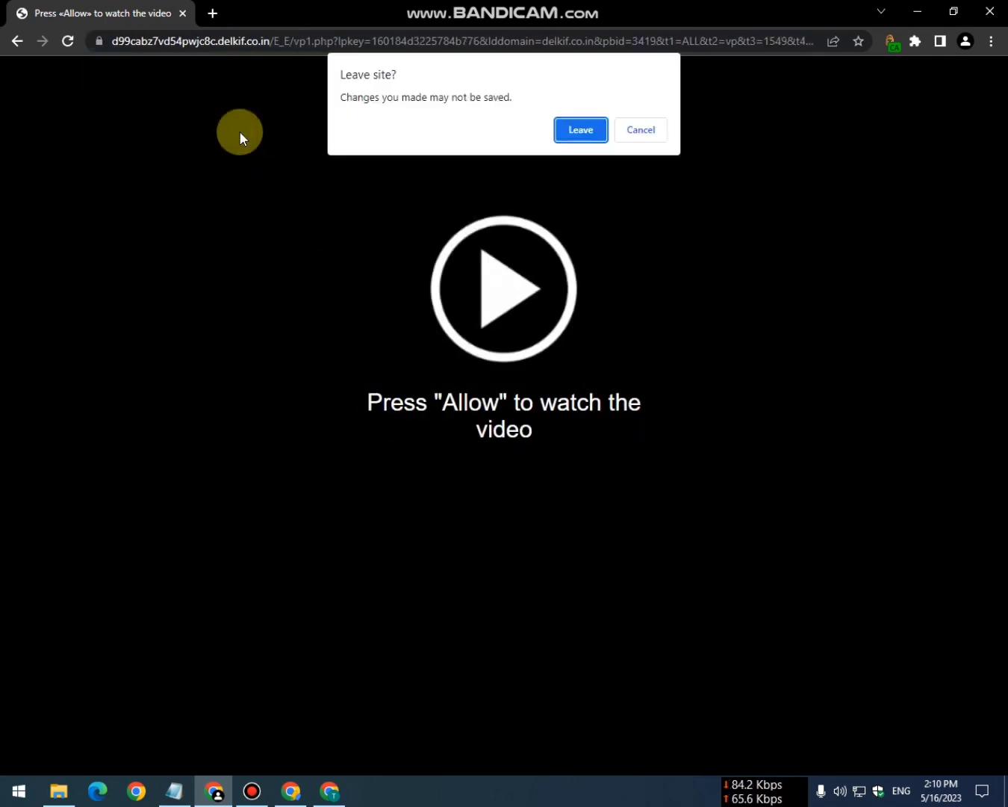
pyautogui.click(581, 131)
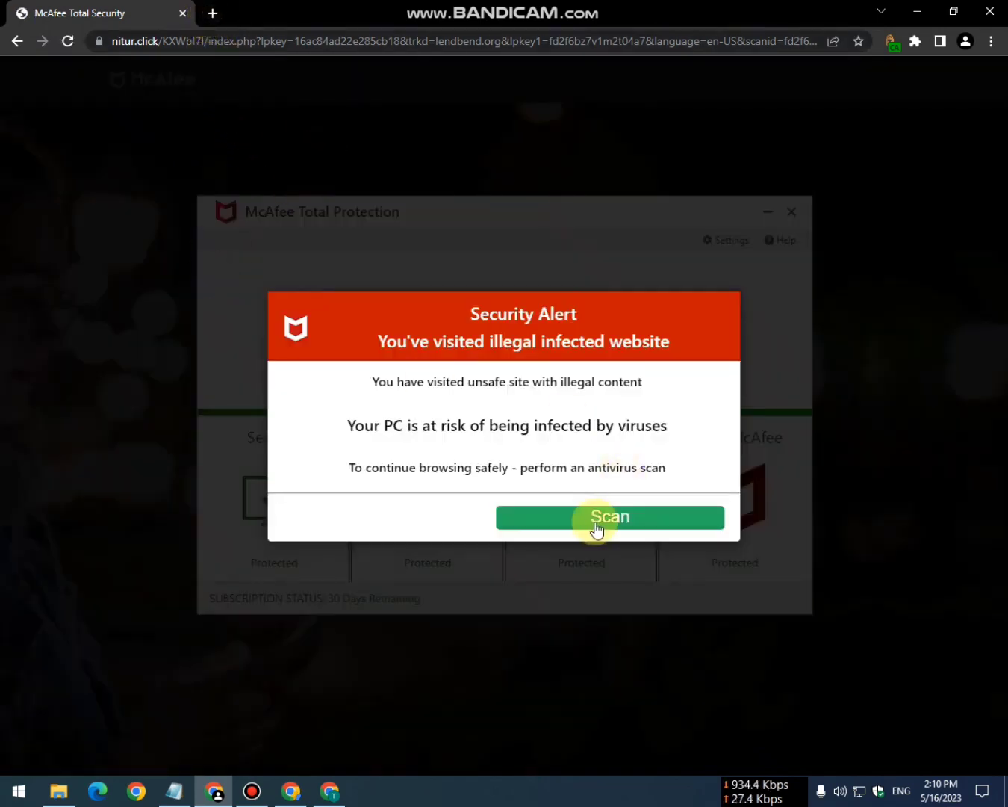
# Start the scan offered by the McAfee Security Alert on the nitur.click ad page.
pyautogui.click(594, 520)
pyautogui.press('Escape')
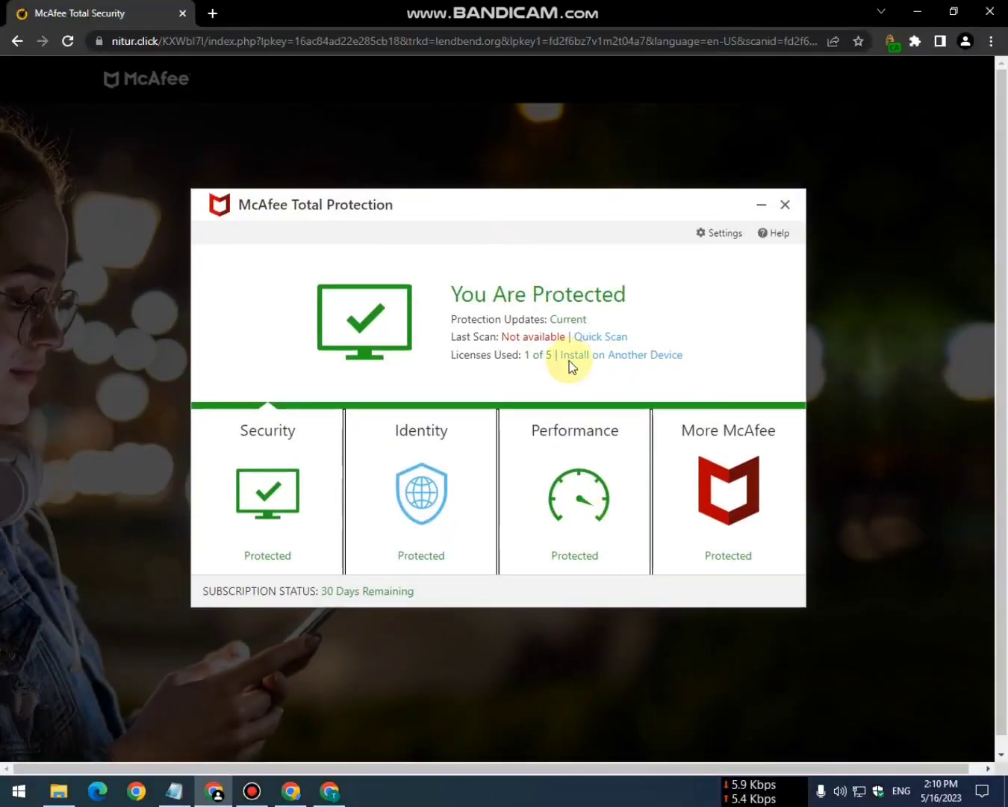
pyautogui.click(569, 361)
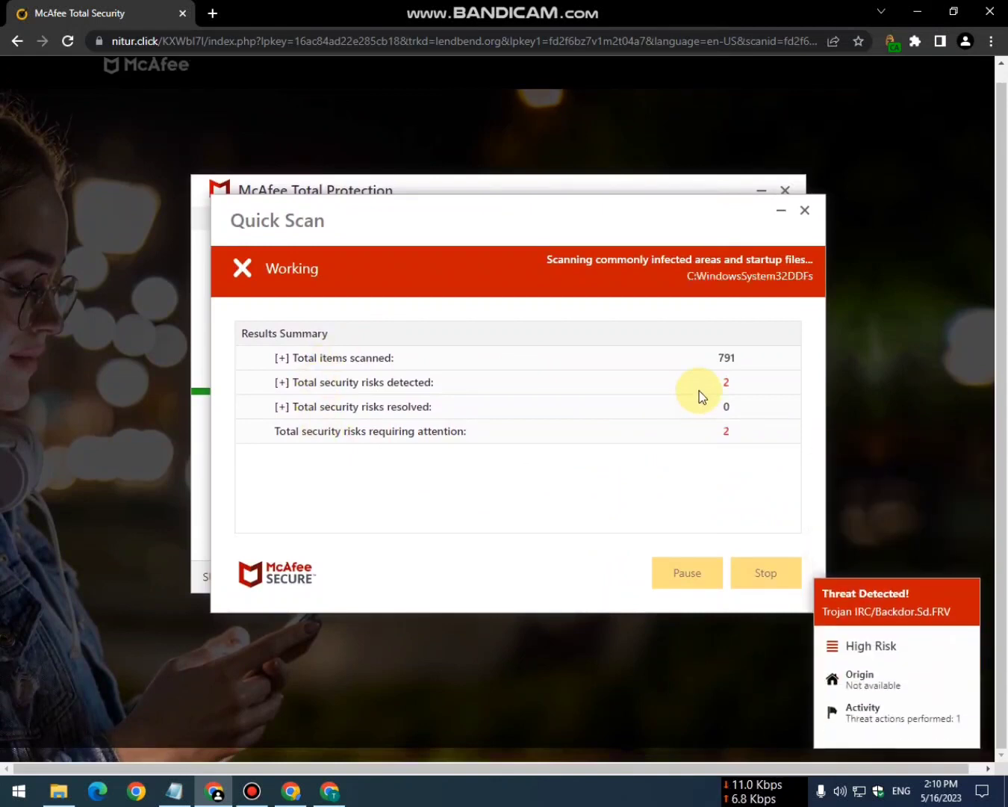
# Load the copied direct link again in the same tab and allow notifications from phifessisaing.com.
pyautogui.rightClick(279, 38)
pyautogui.click(418, 165)
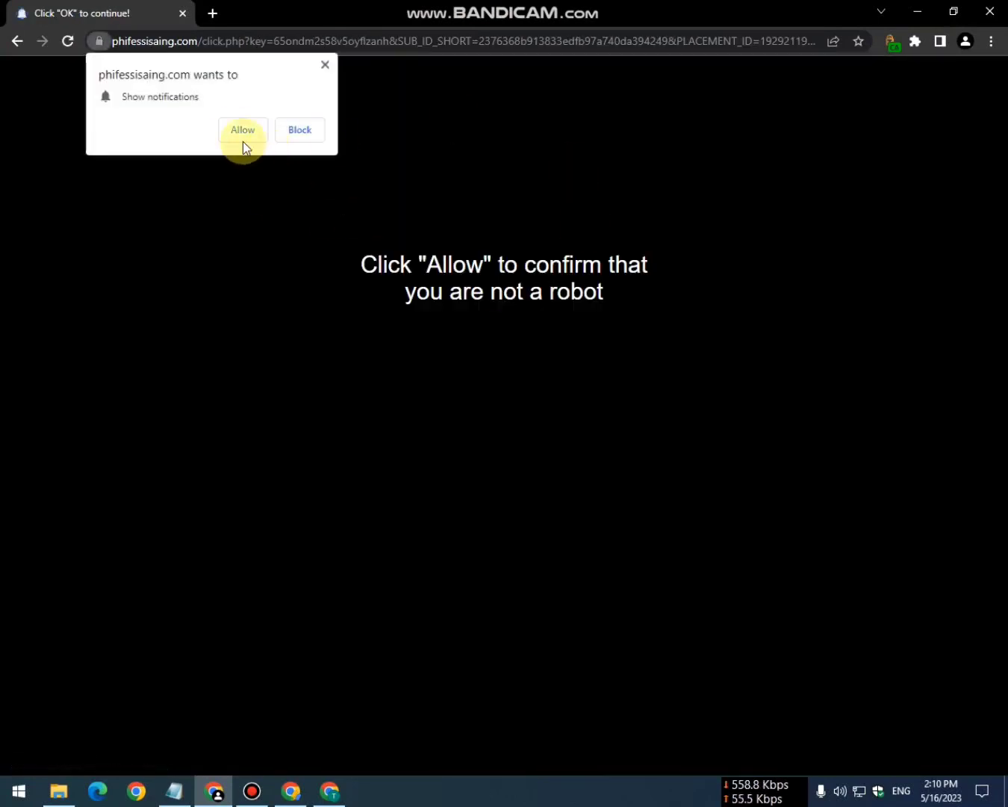
pyautogui.click(242, 135)
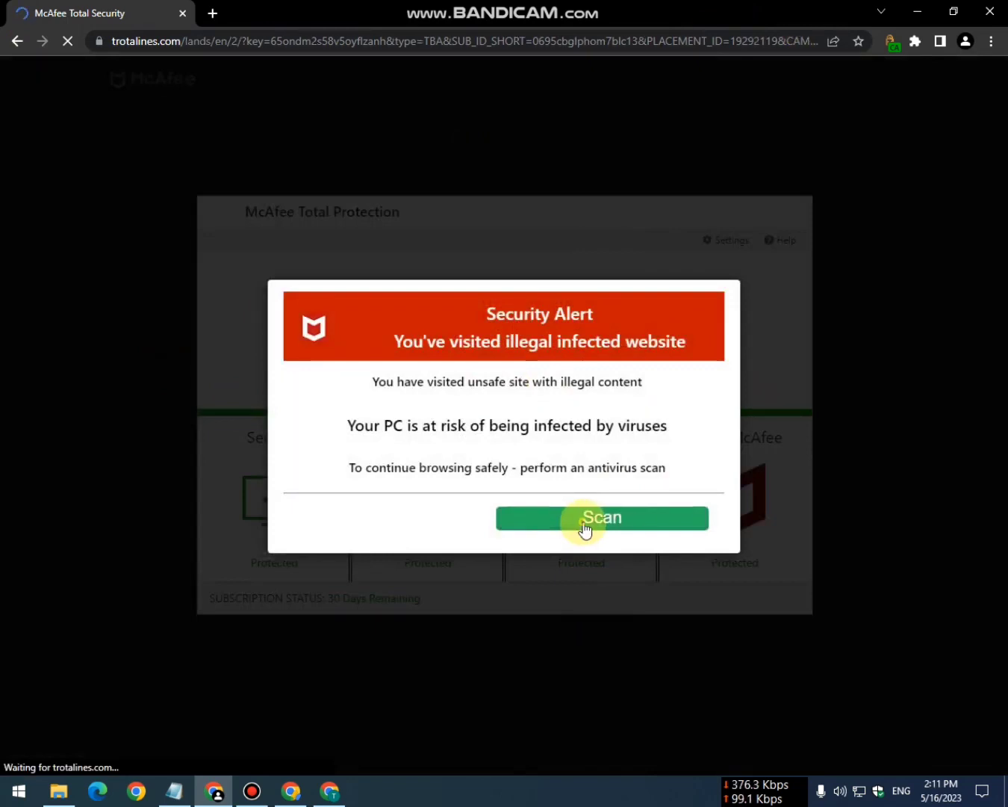
# Run the scan on the trotalines.com ad page and proceed from its results to the virus removal.
pyautogui.click(583, 524)
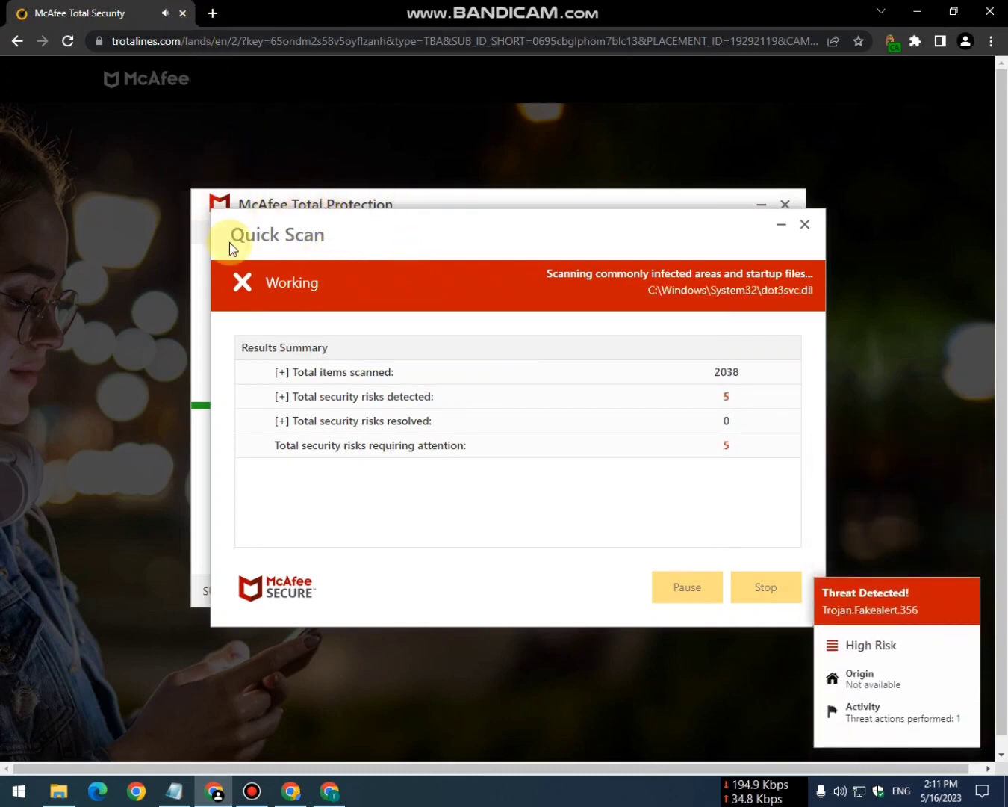
pyautogui.click(505, 521)
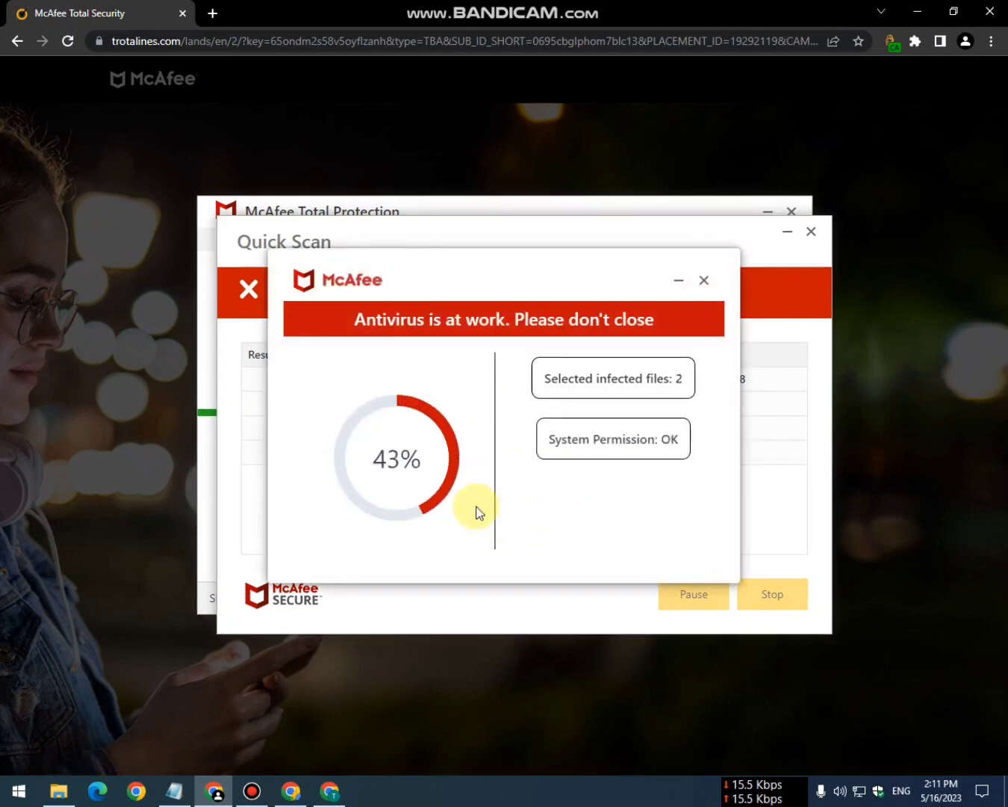
# Load the copied highrevenuegate.com direct link again in the current tab and in two new tabs.
pyautogui.rightClick(240, 36)
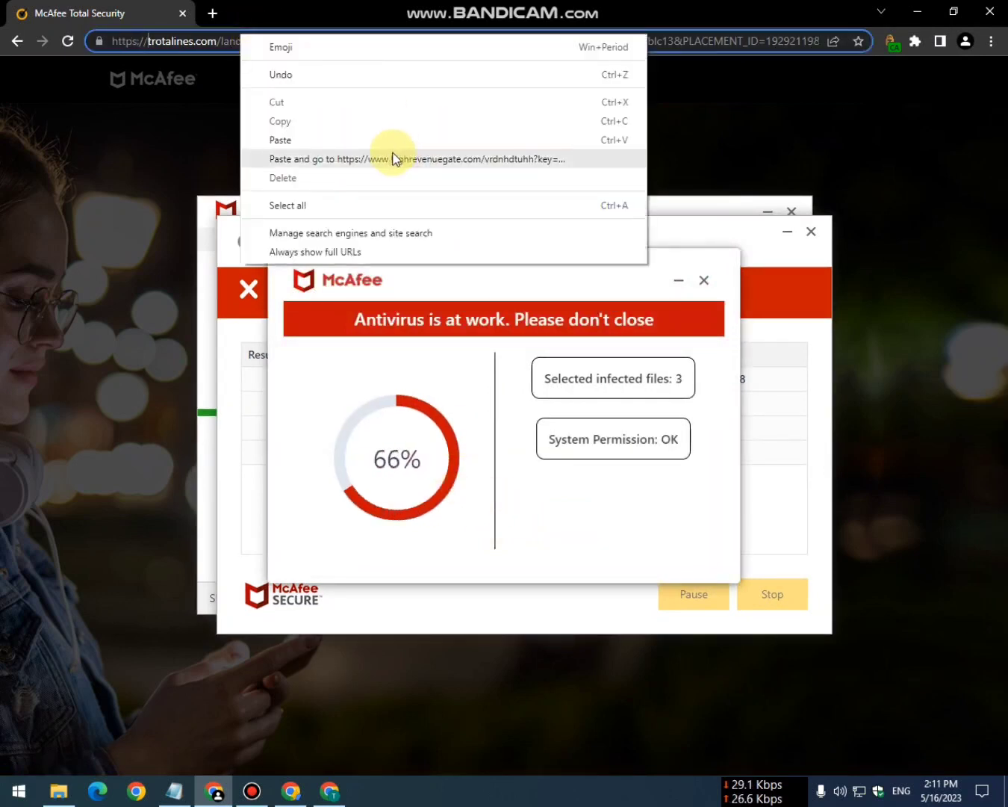
pyautogui.click(395, 159)
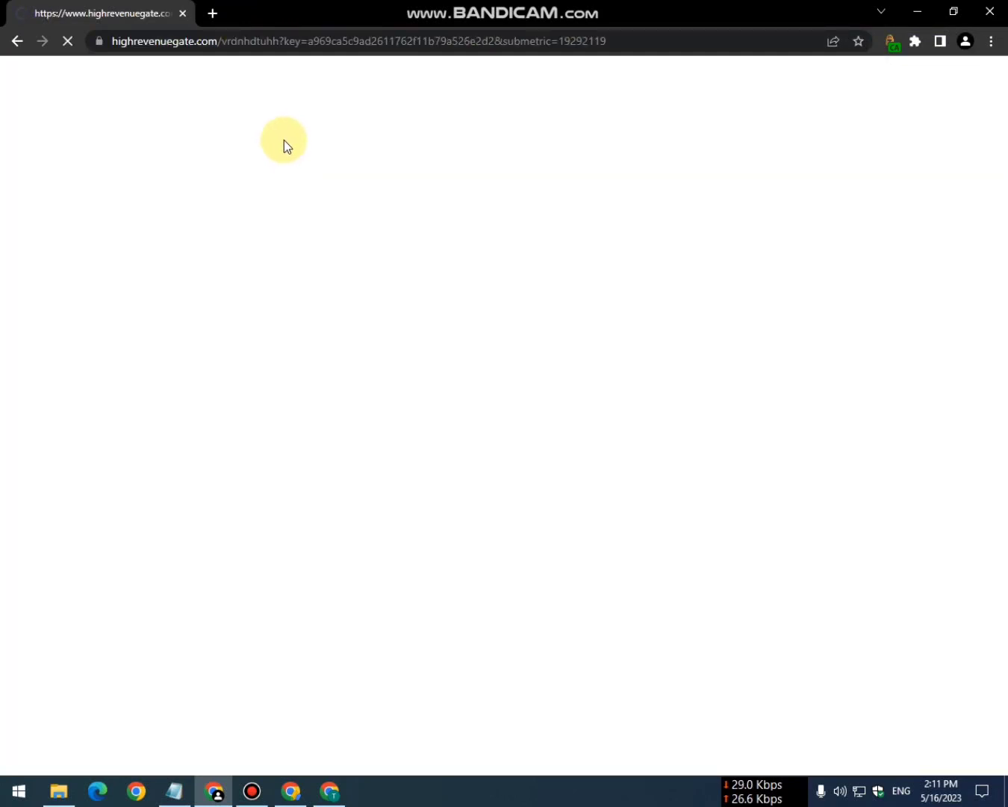
pyautogui.click(211, 13)
pyautogui.rightClick(226, 37)
pyautogui.click(313, 165)
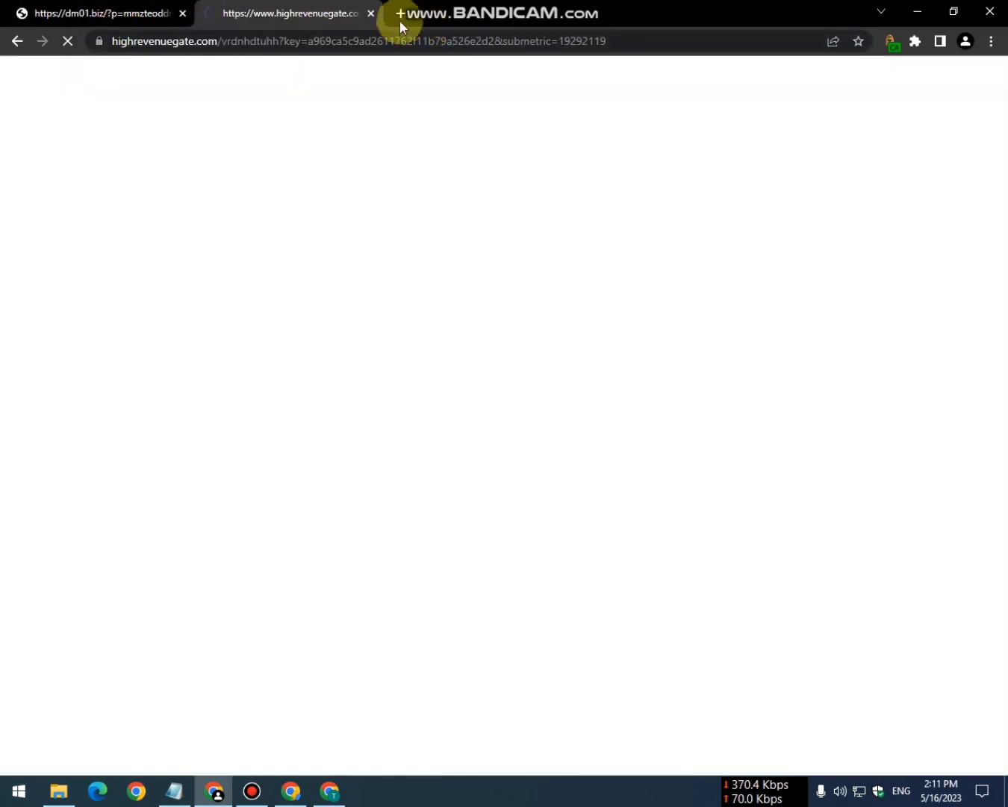
pyautogui.click(399, 21)
pyautogui.rightClick(368, 42)
pyautogui.click(448, 164)
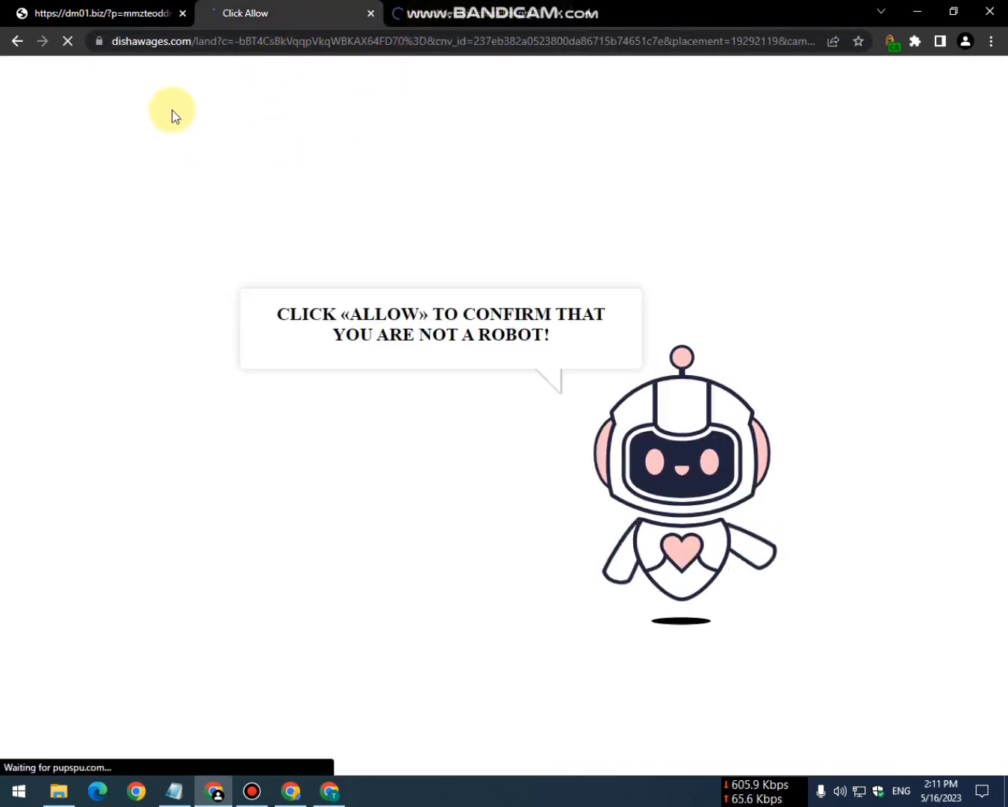
# Allow notifications on the ad pages in the second and third tabs and reload the direct link in the first tab.
pyautogui.click(242, 132)
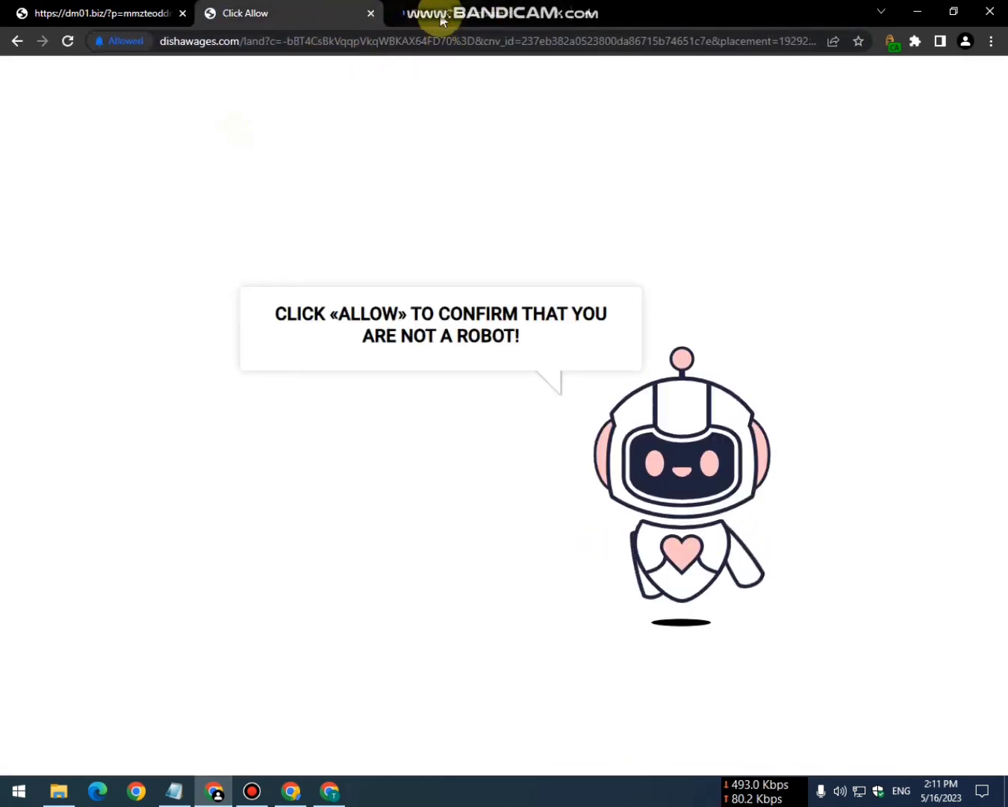
pyautogui.click(252, 131)
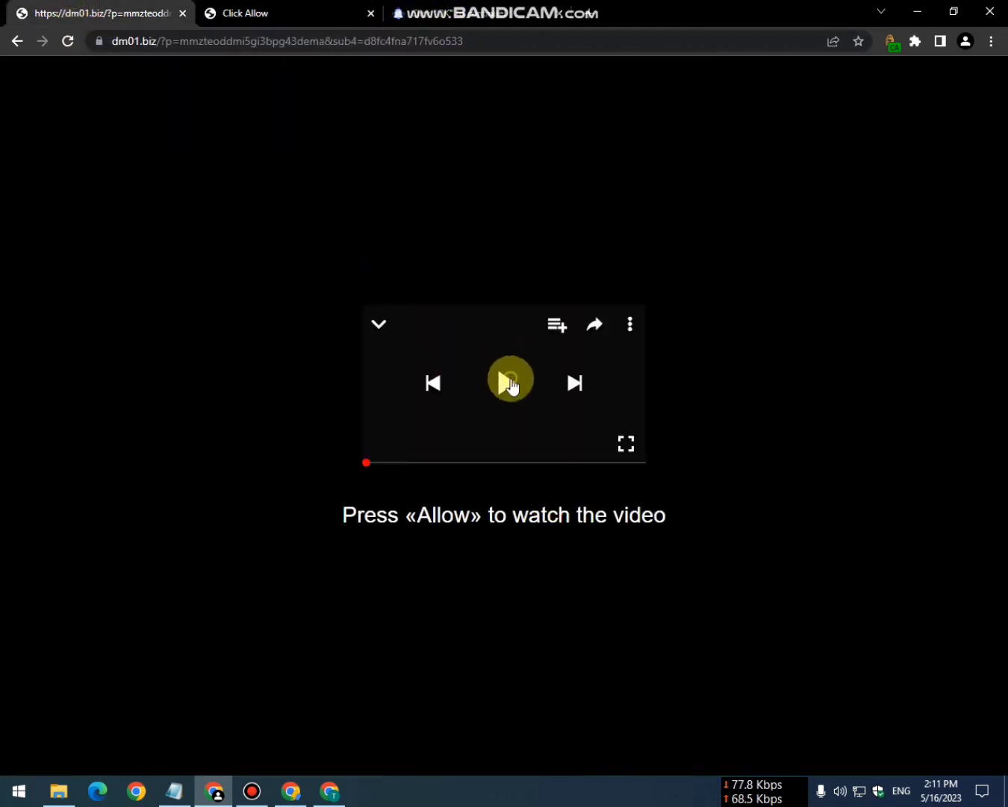
pyautogui.rightClick(246, 40)
pyautogui.click(321, 161)
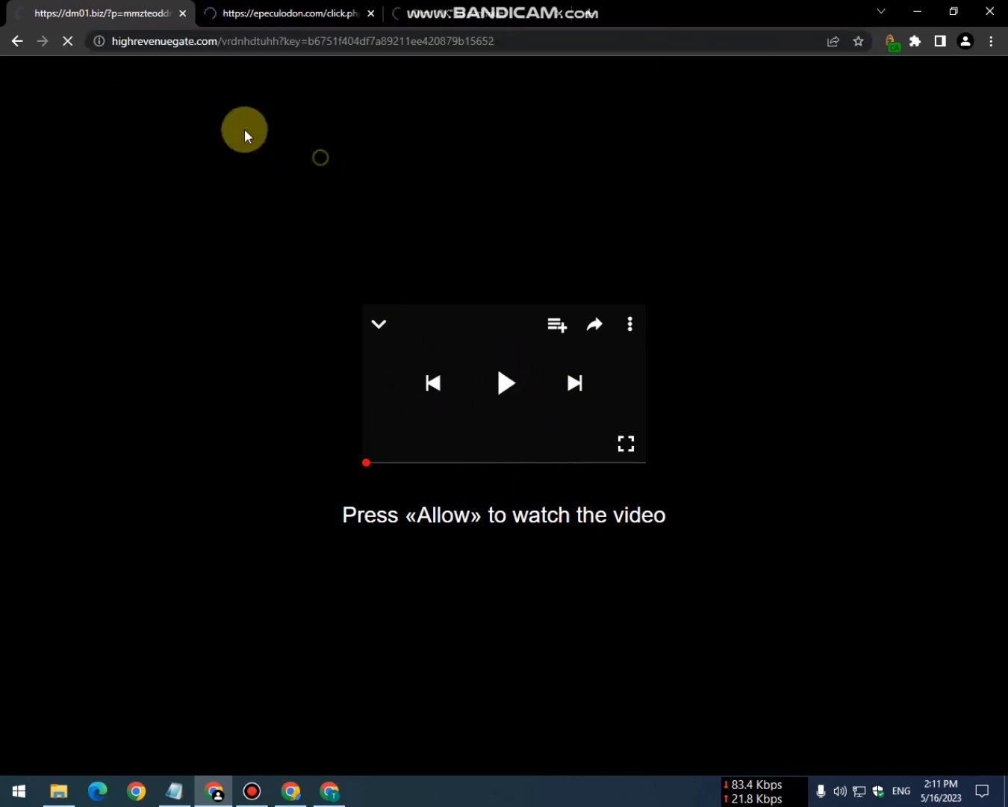
# Start the scan on the fatimenone.com ad page and allow notifications from disjuncove.com in the first tab.
pyautogui.click(242, 12)
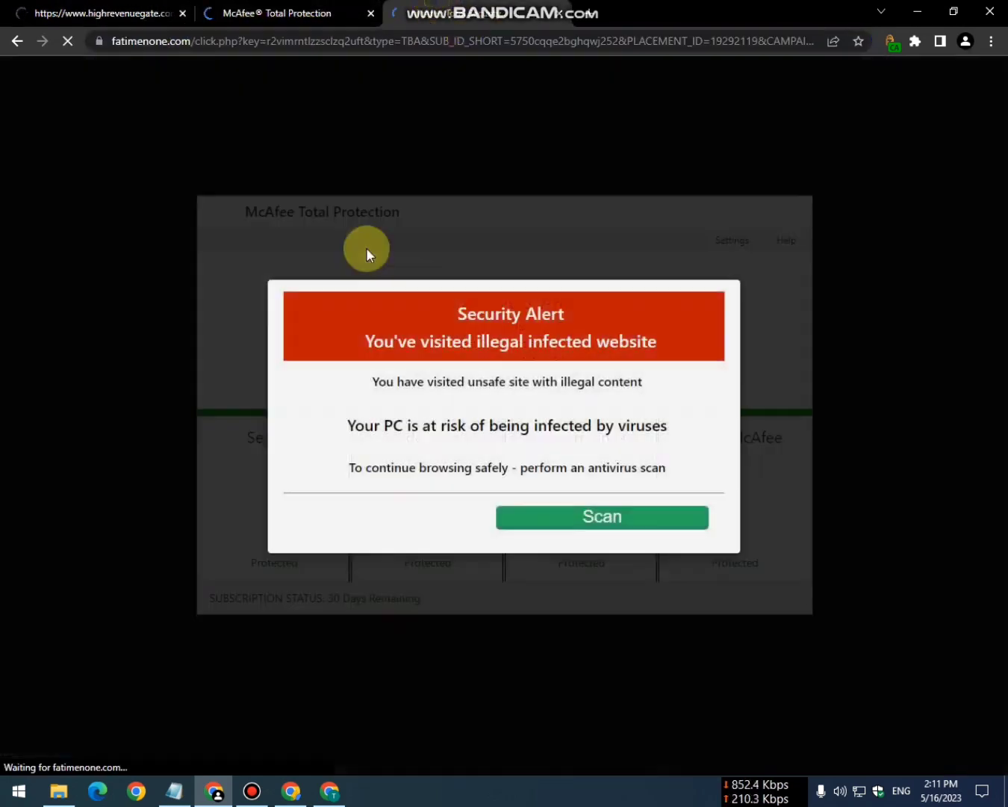
pyautogui.click(593, 515)
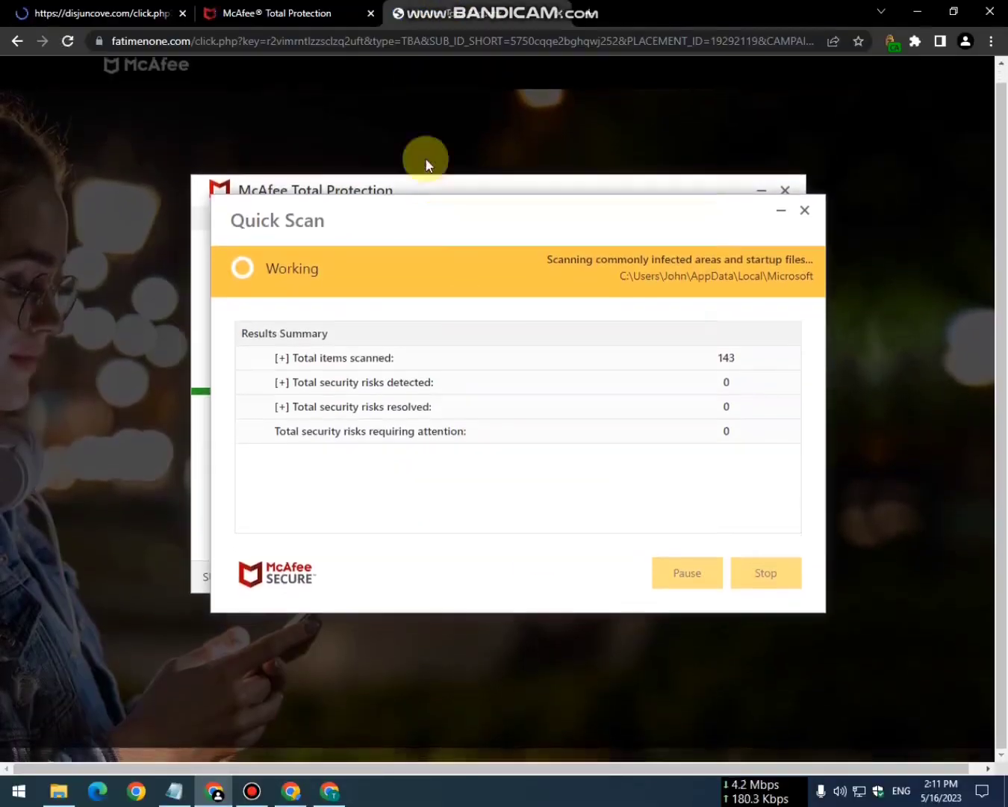
pyautogui.click(272, 14)
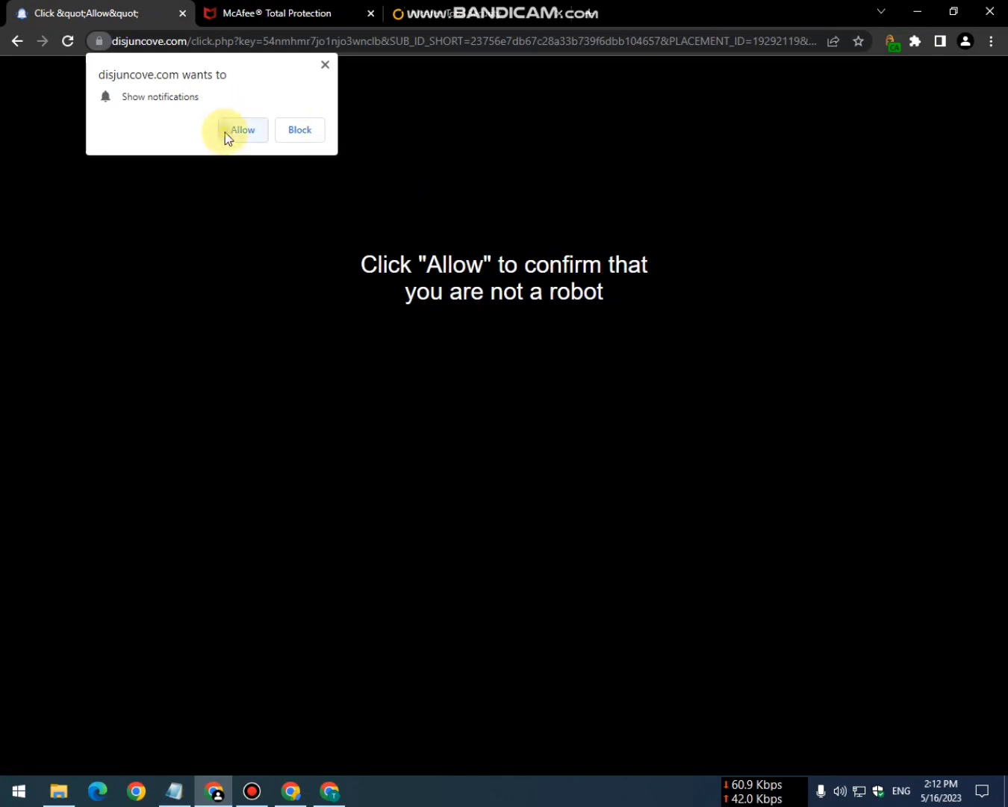
pyautogui.click(225, 132)
pyautogui.click(252, 791)
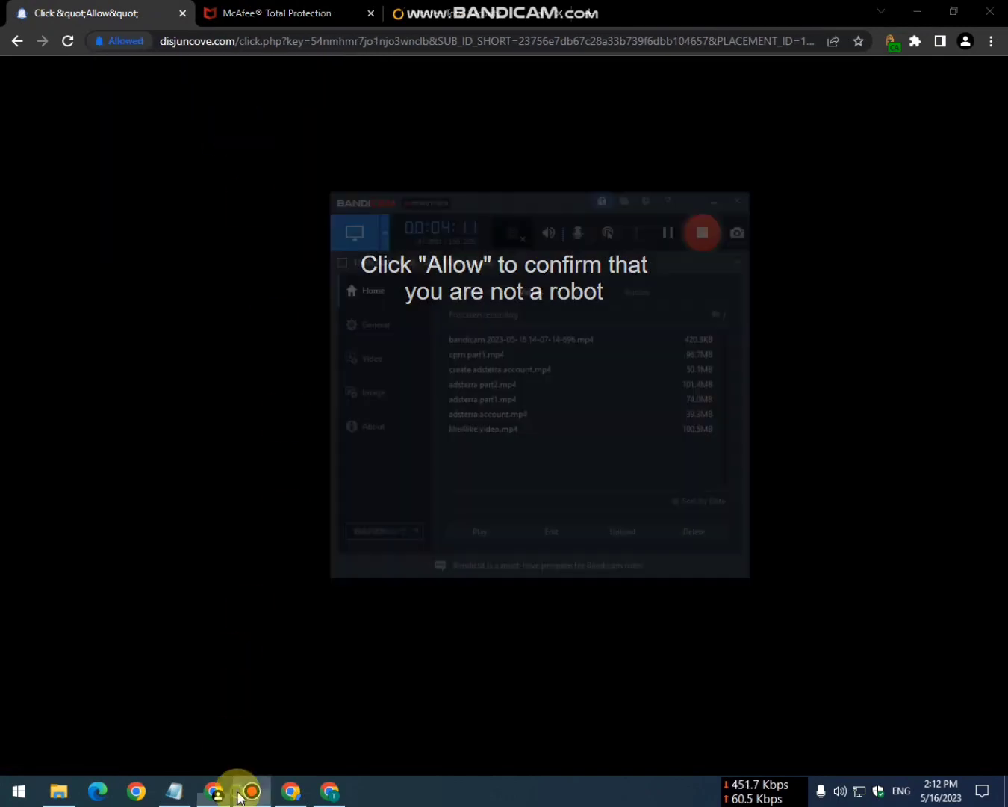
pyautogui.click(251, 791)
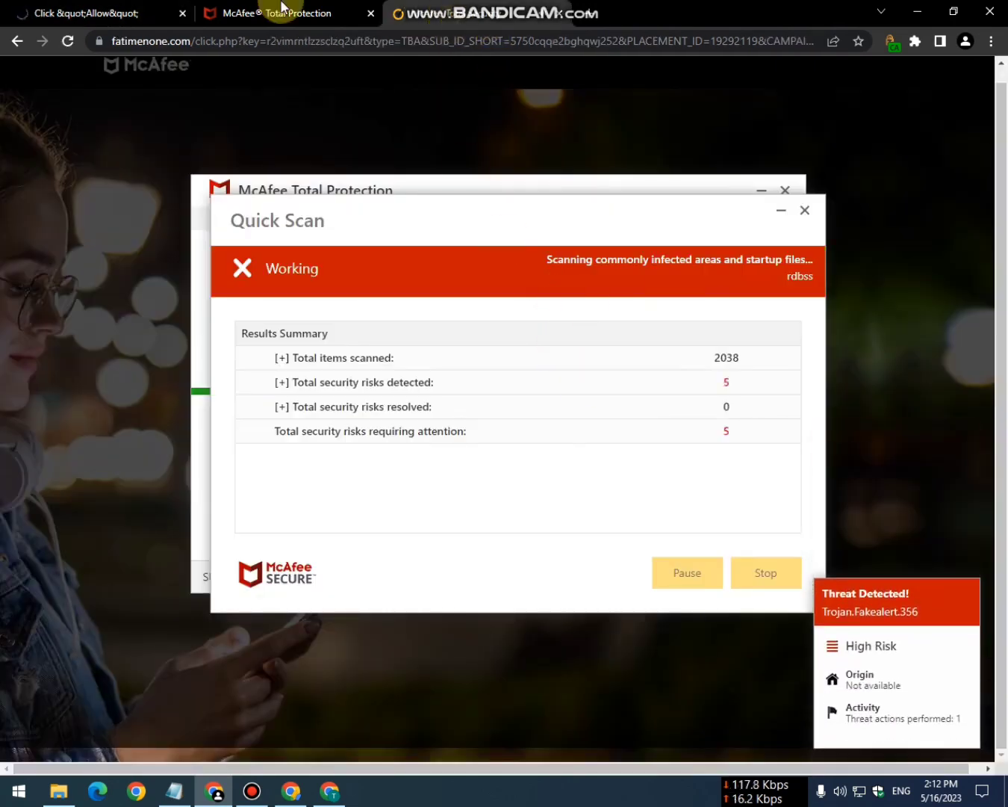
pyautogui.click(267, 10)
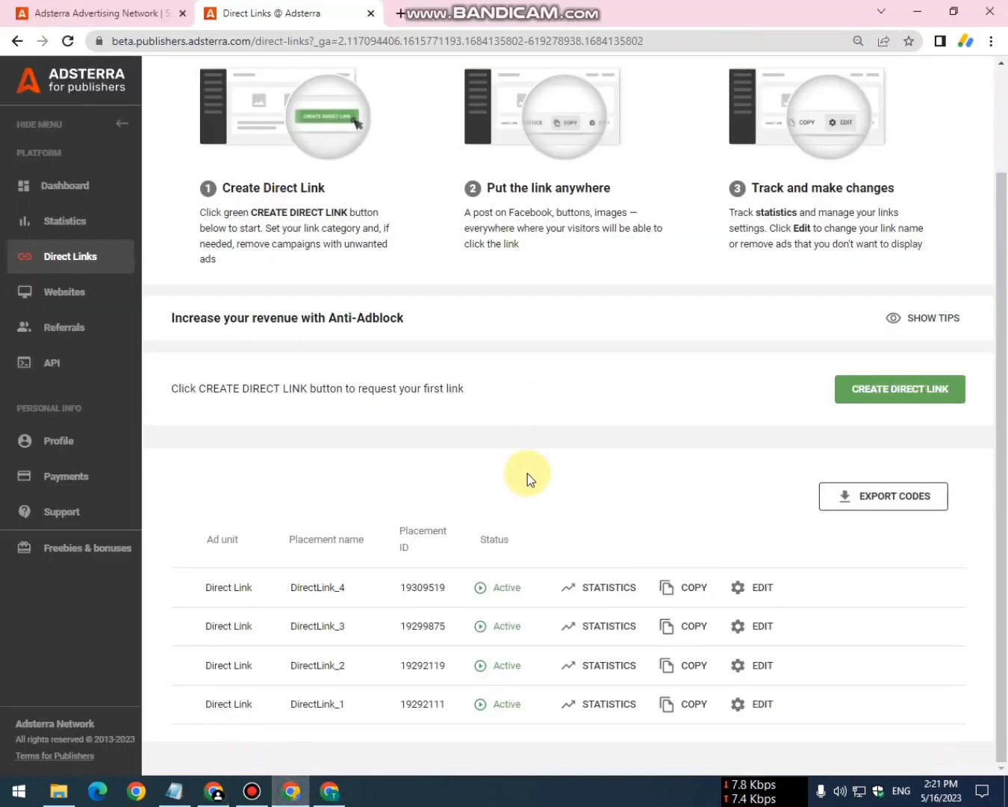
# Refresh Adsterra's Direct Links page to update the balance, review the link list and open the Statistics page.
pyautogui.scroll(2, 527, 472)
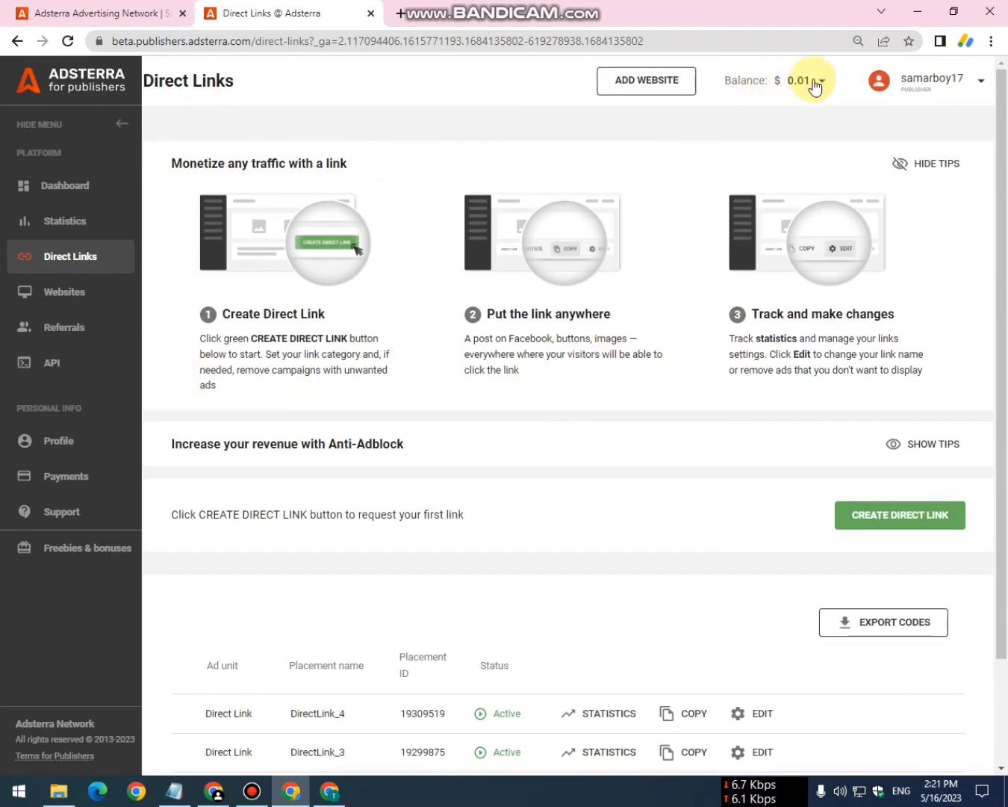
pyautogui.click(68, 40)
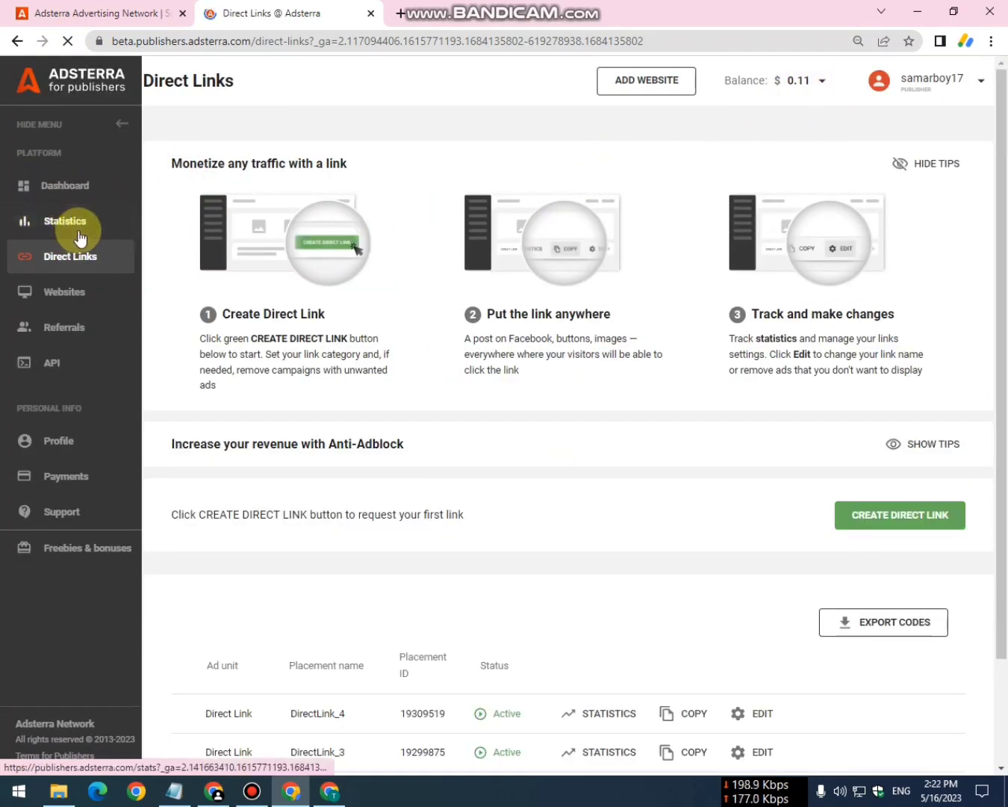
pyautogui.scroll(-2, 401, 496)
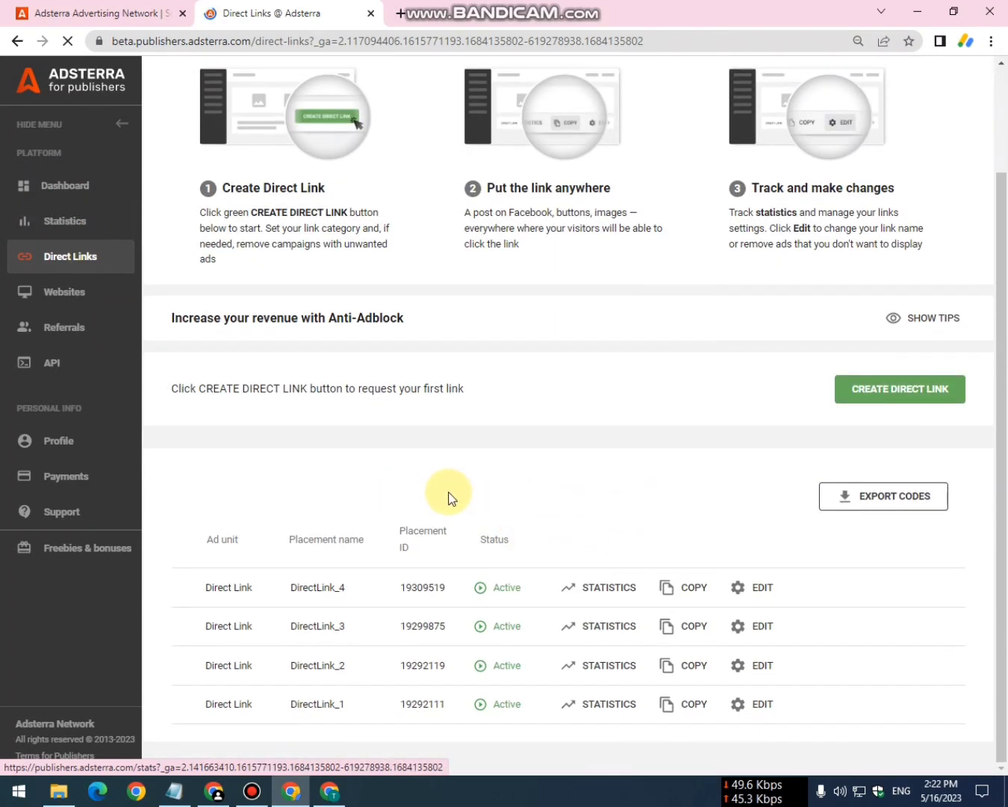
pyautogui.scroll(2, 448, 495)
pyautogui.scroll(-2, 602, 547)
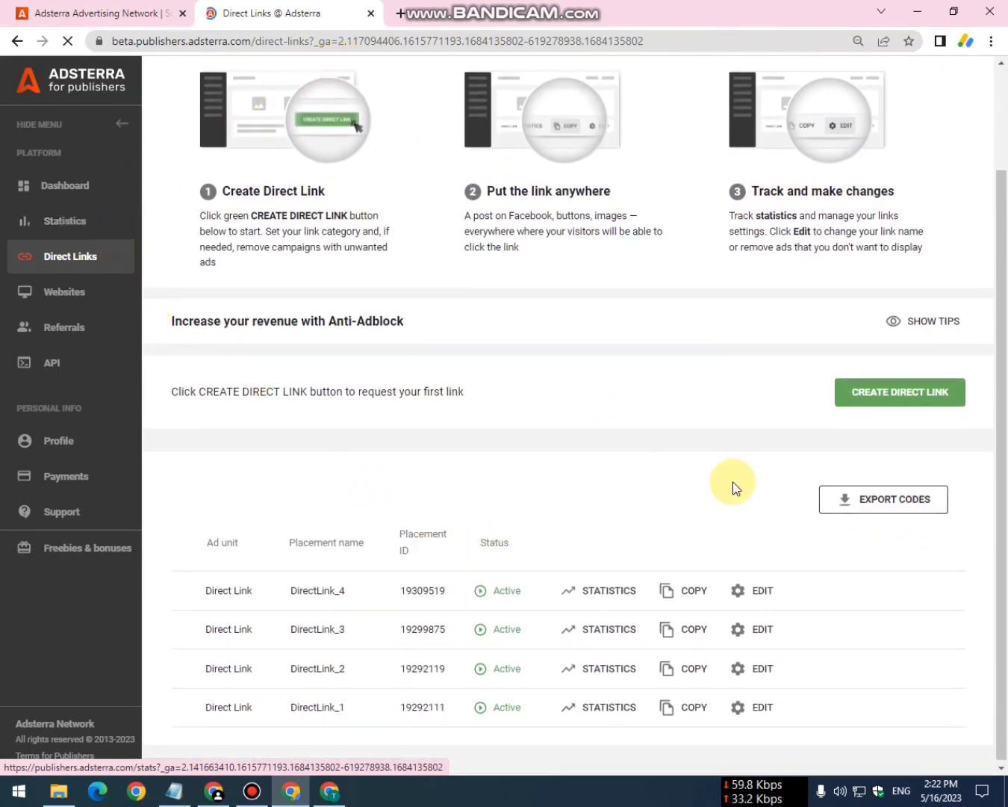
pyautogui.scroll(2, 732, 482)
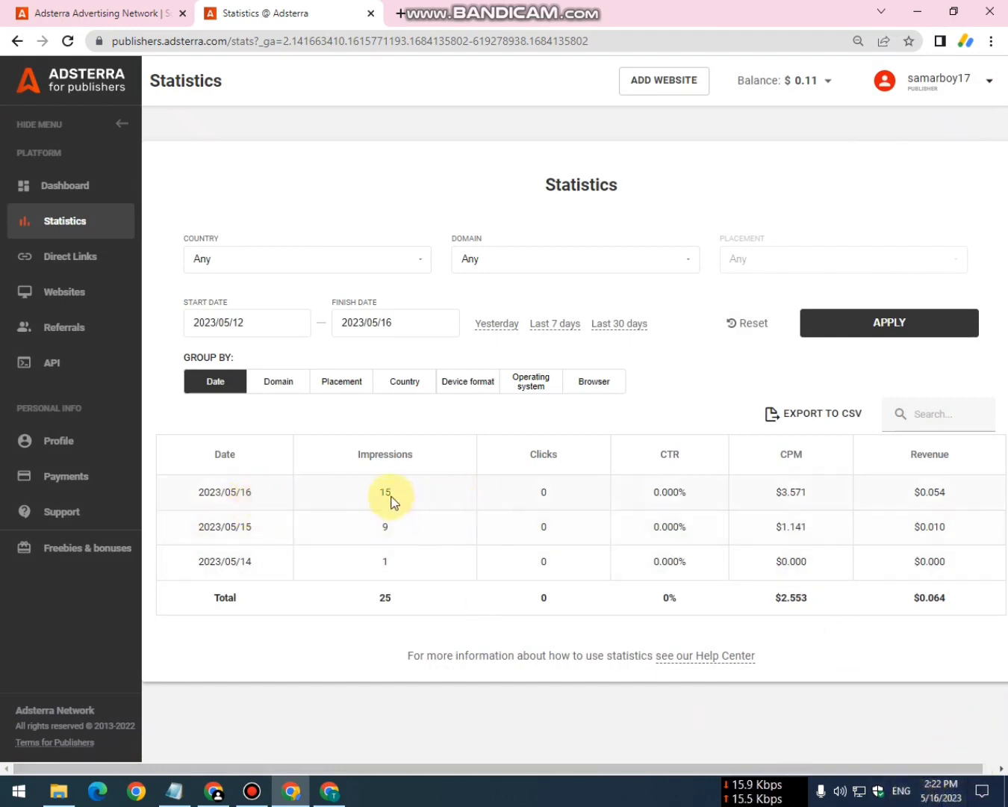
# Examine the CPM for 2023/05/16, the statistics grouped by domain and by date, and the account balance.
pyautogui.moveTo(813, 497); pyautogui.dragTo(774, 493)
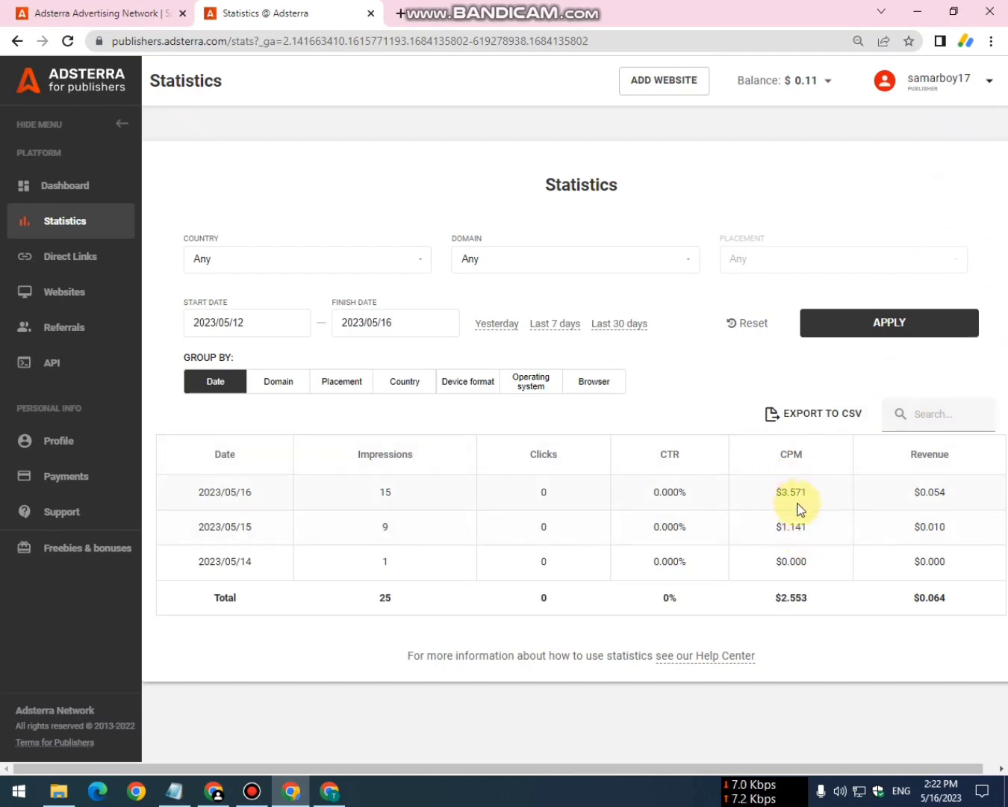
pyautogui.moveTo(820, 493); pyautogui.dragTo(770, 490)
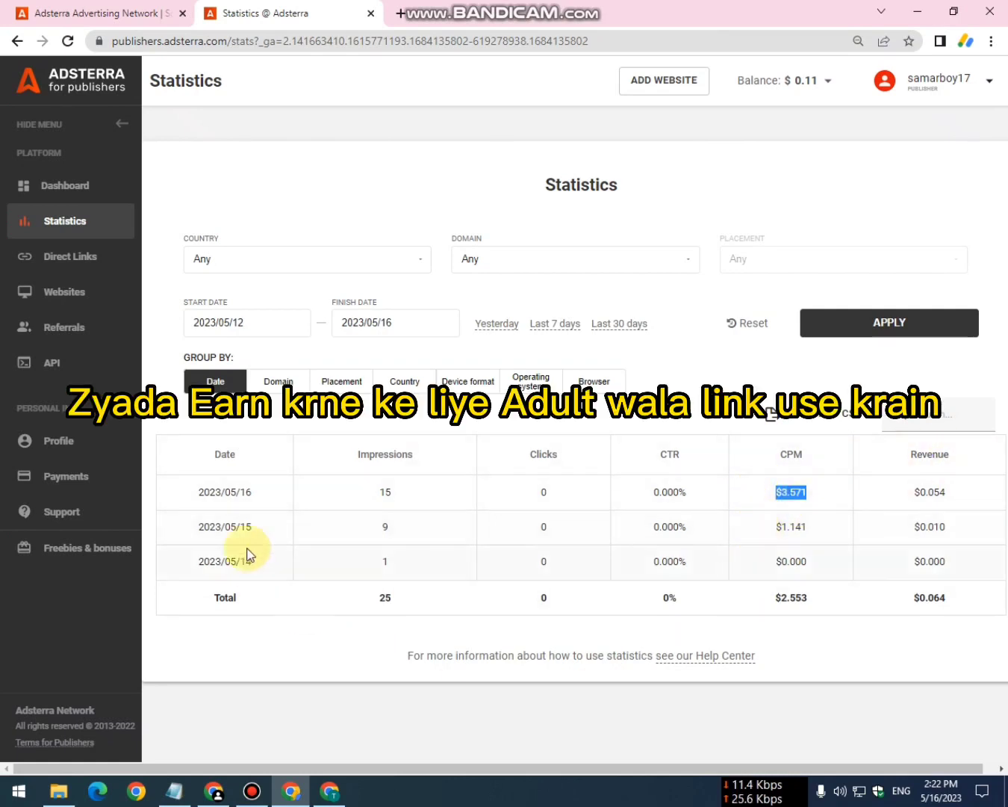
pyautogui.click(280, 382)
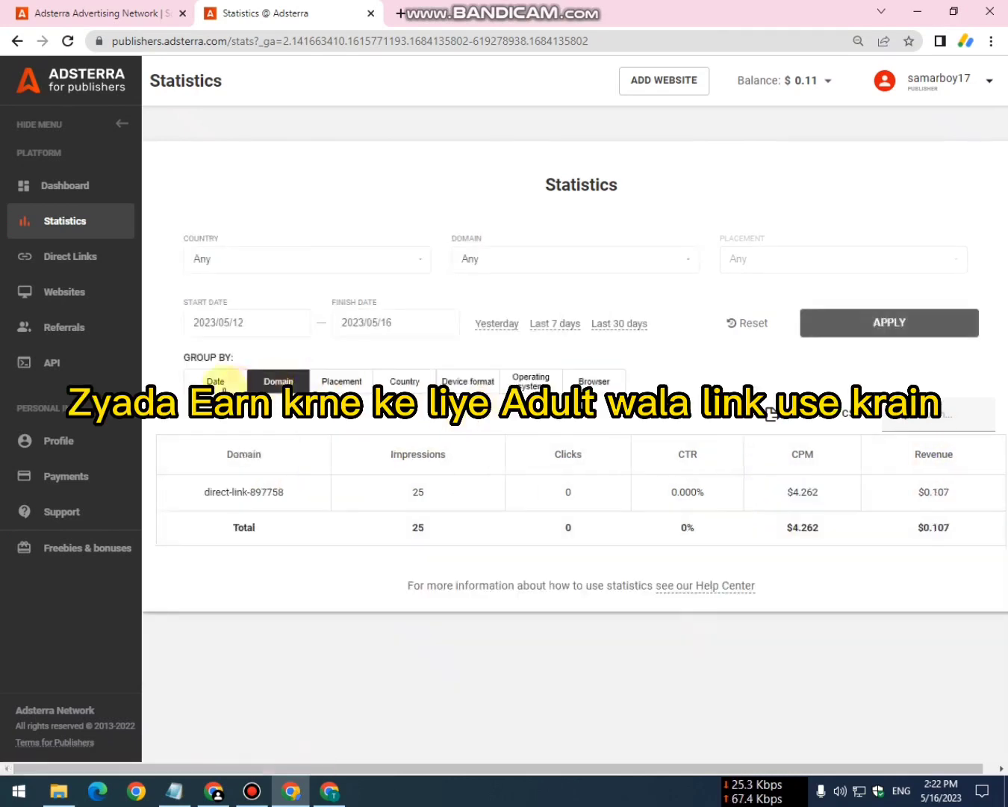
pyautogui.click(207, 382)
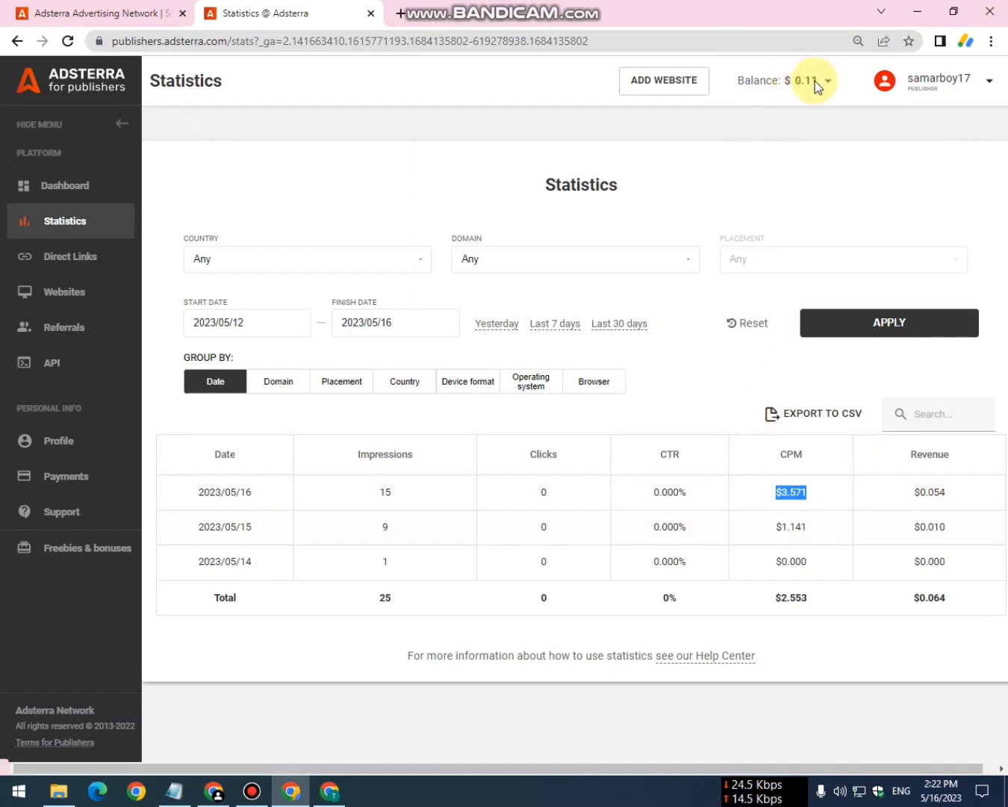
pyautogui.moveTo(817, 81); pyautogui.dragTo(779, 79)
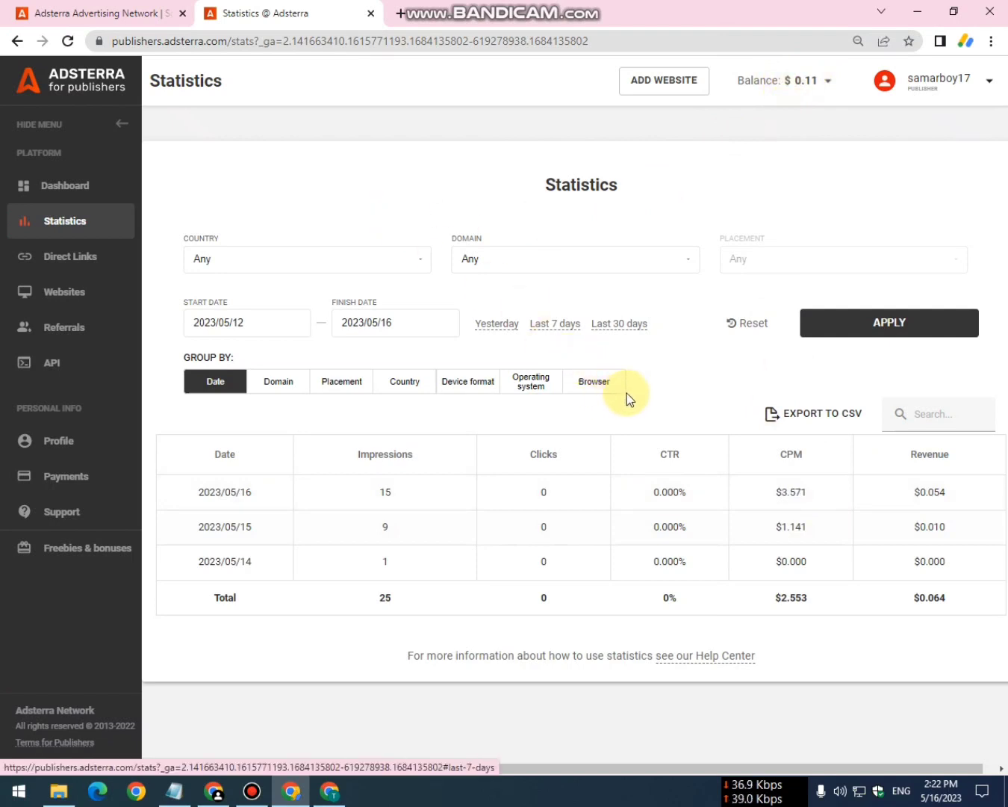
# Search Google for "10 dollar to pkr" in a new tab and highlight the converted rupee amount.
pyautogui.click(401, 14)
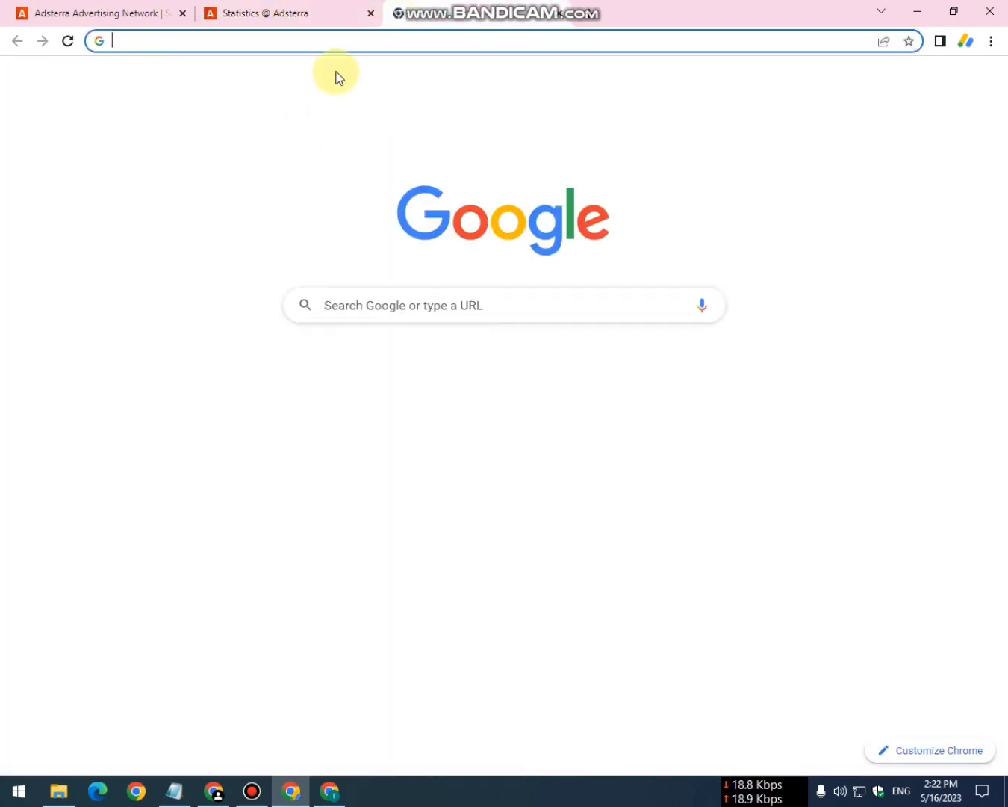
pyautogui.click(339, 307)
pyautogui.write('10')
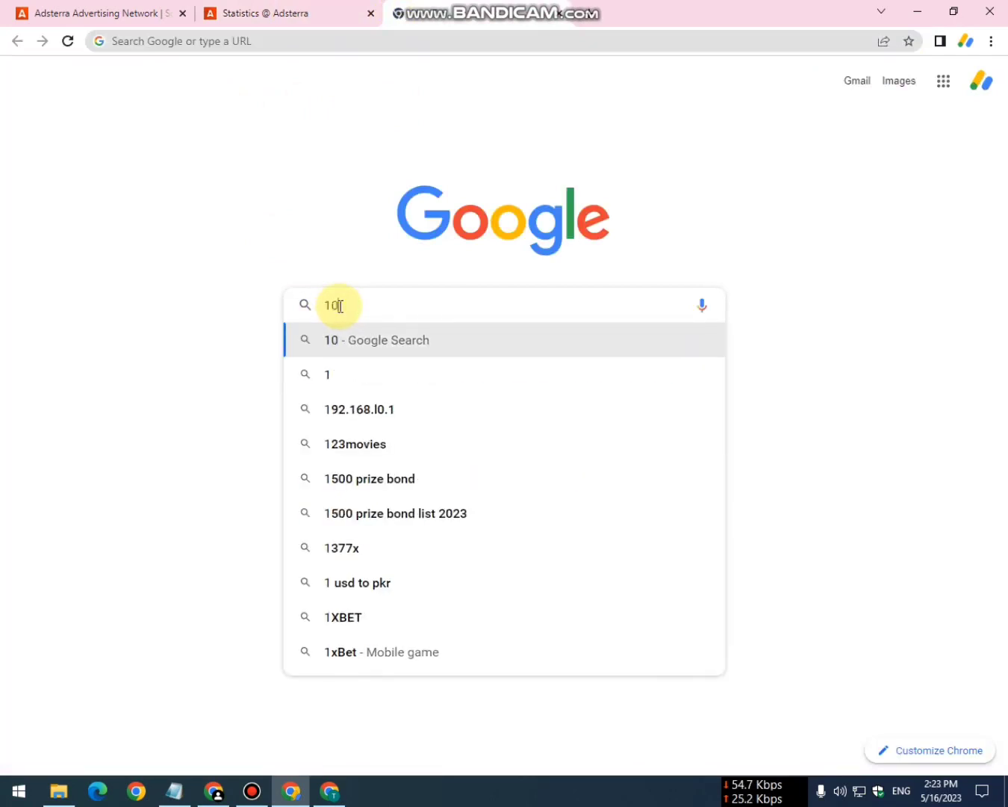
pyautogui.write(' dollar to')
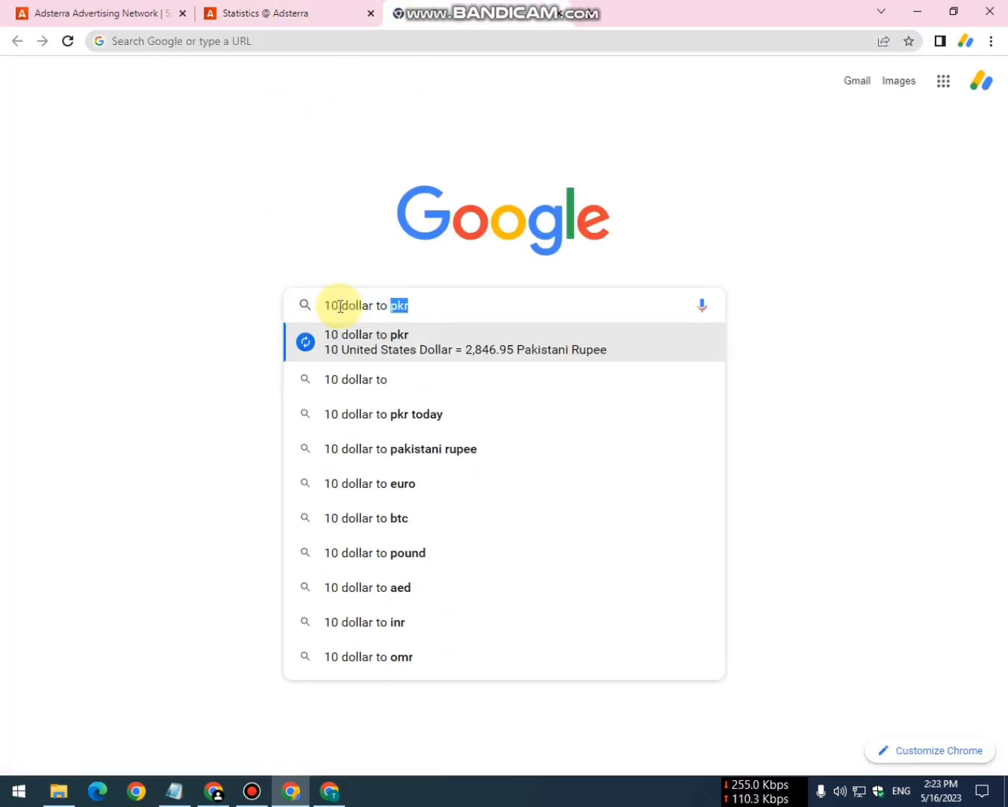
pyautogui.press('Return')
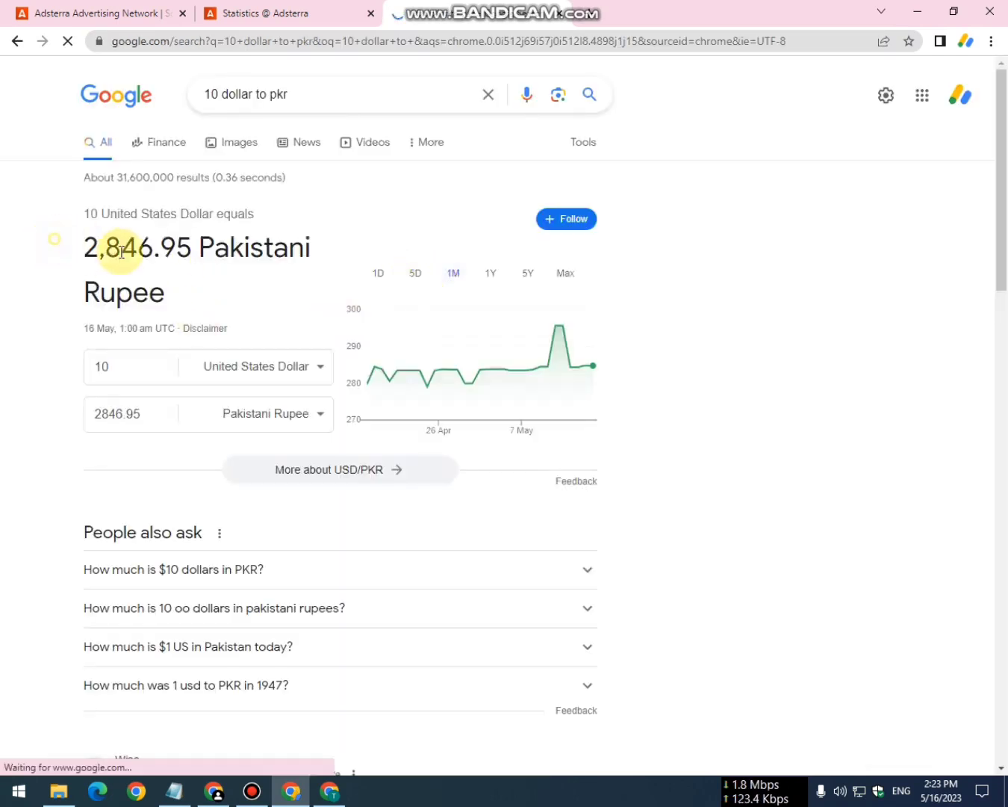
pyautogui.moveTo(122, 252); pyautogui.dragTo(174, 248)
pyautogui.click(266, 286)
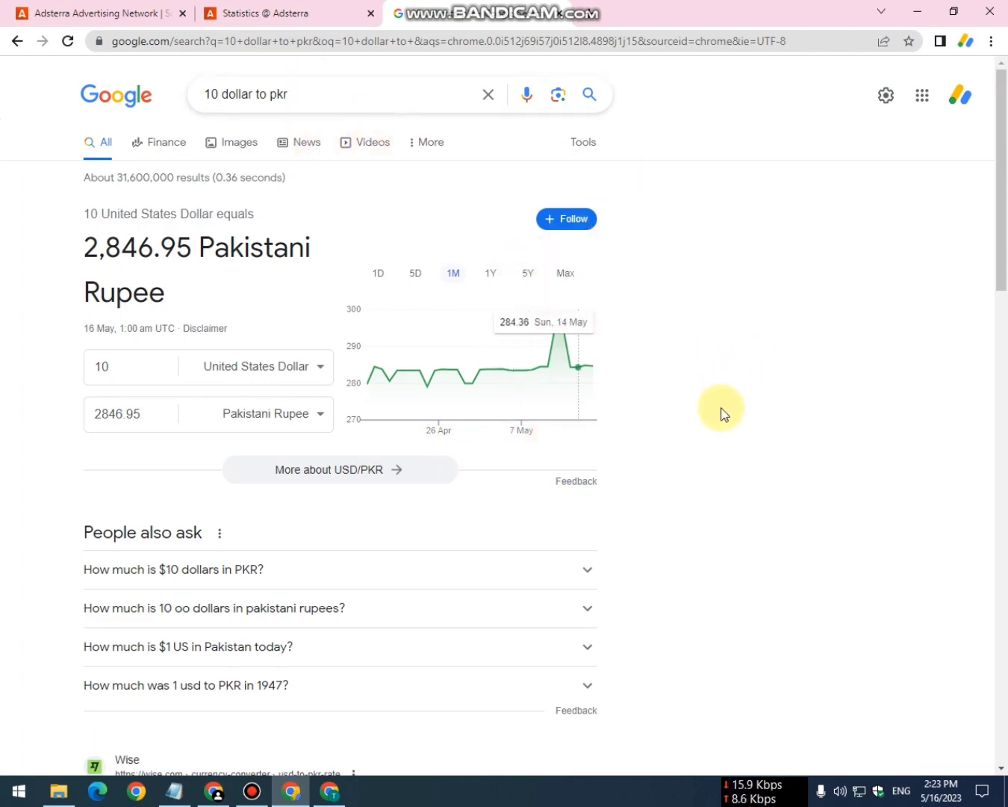
# Look through the dollar-to-rupee search results and compare them with the earnings on Adsterra's Statistics page.
pyautogui.scroll(-12, 718, 414)
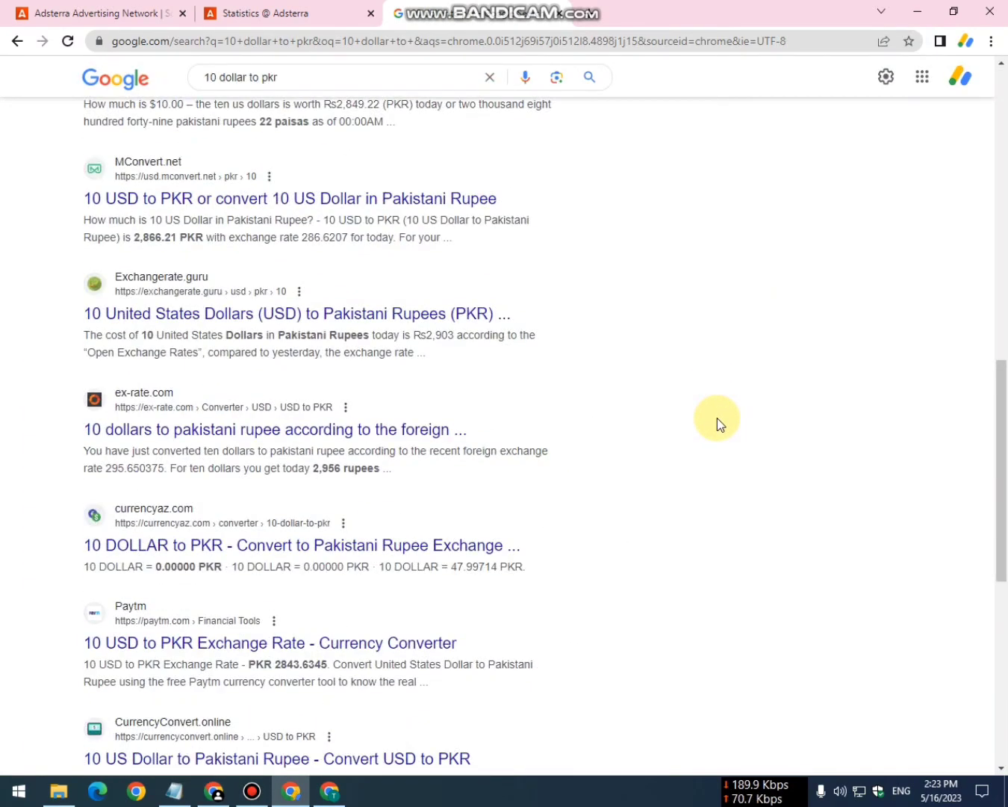
pyautogui.scroll(-7, 716, 421)
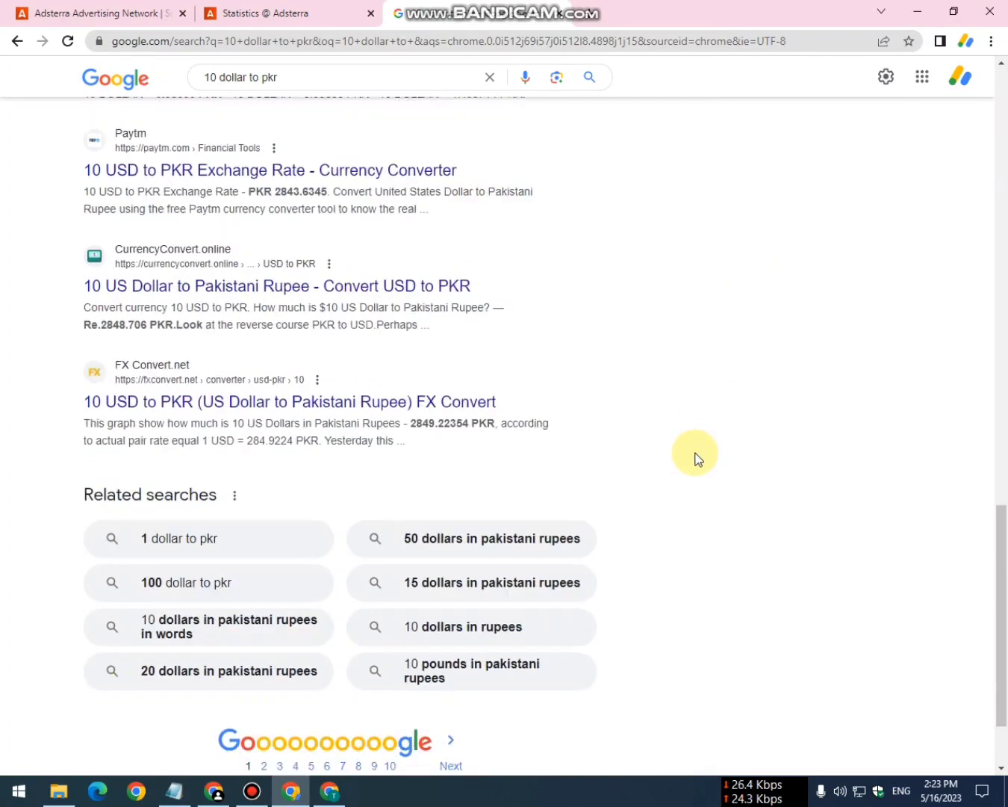
pyautogui.scroll(10, 698, 455)
pyautogui.scroll(8, 705, 452)
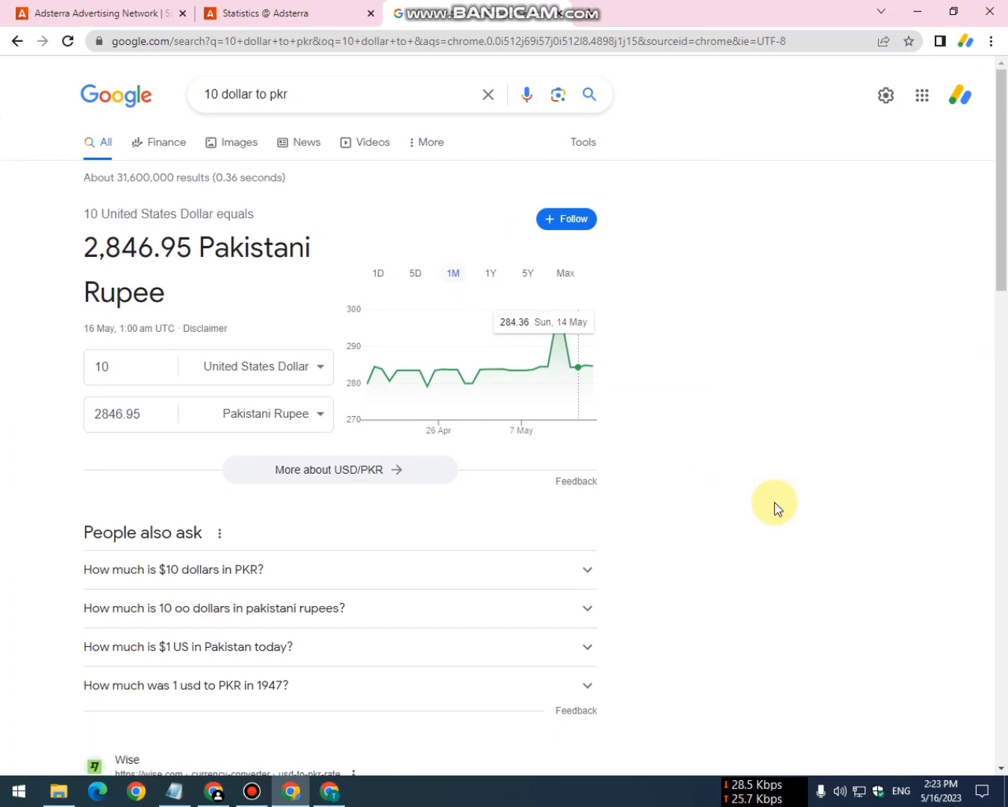
pyautogui.click(273, 11)
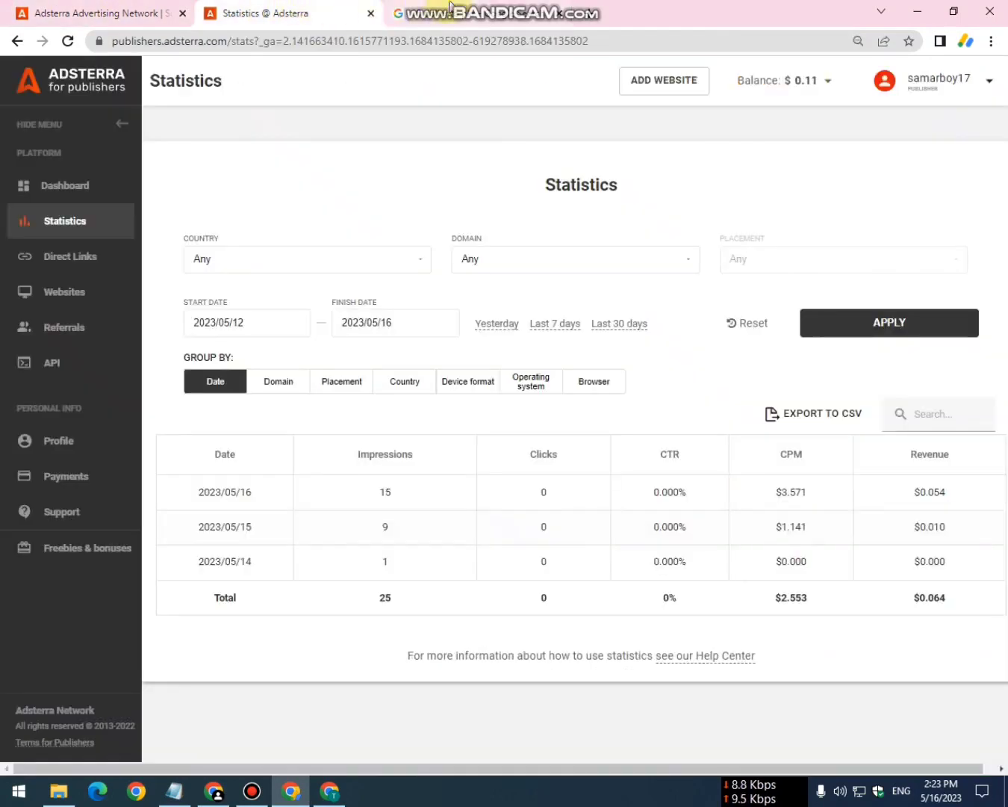
pyautogui.click(459, 13)
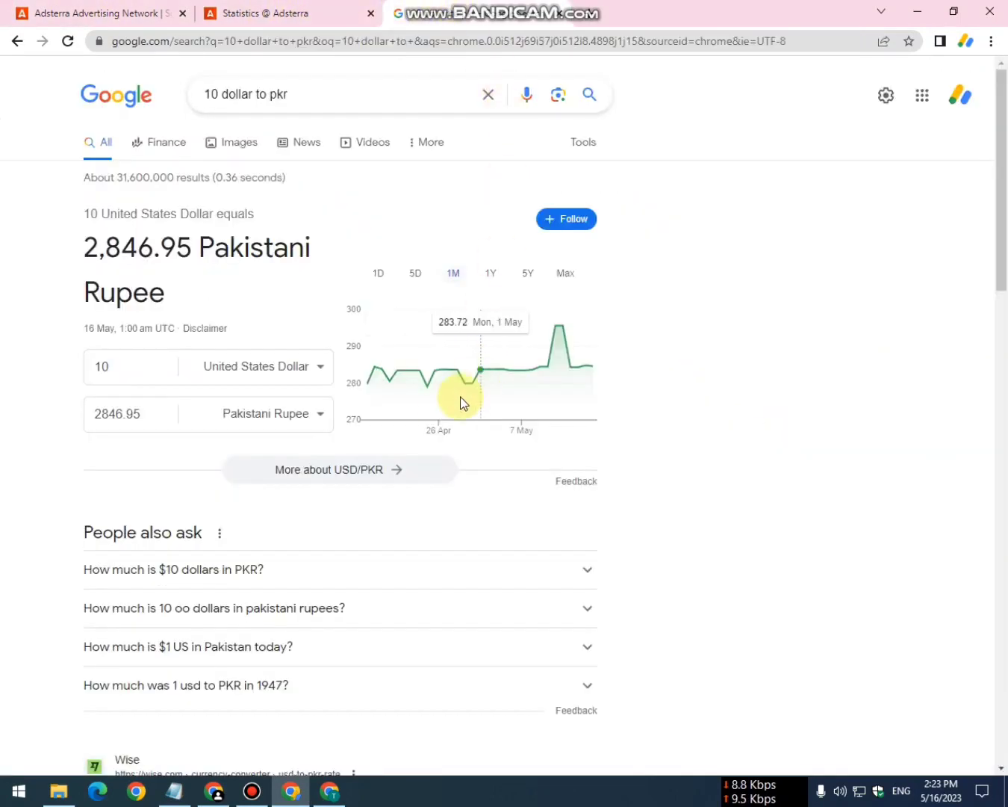
pyautogui.scroll(-7, 461, 401)
pyautogui.scroll(2, 423, 429)
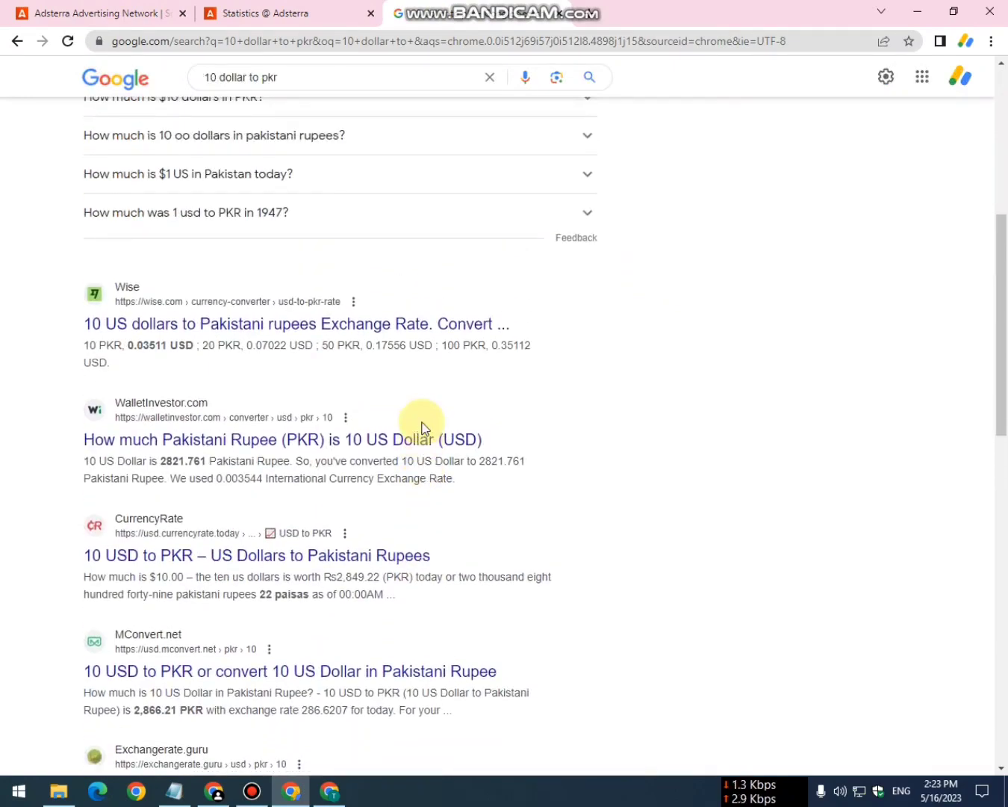
pyautogui.scroll(-5, 301, 491)
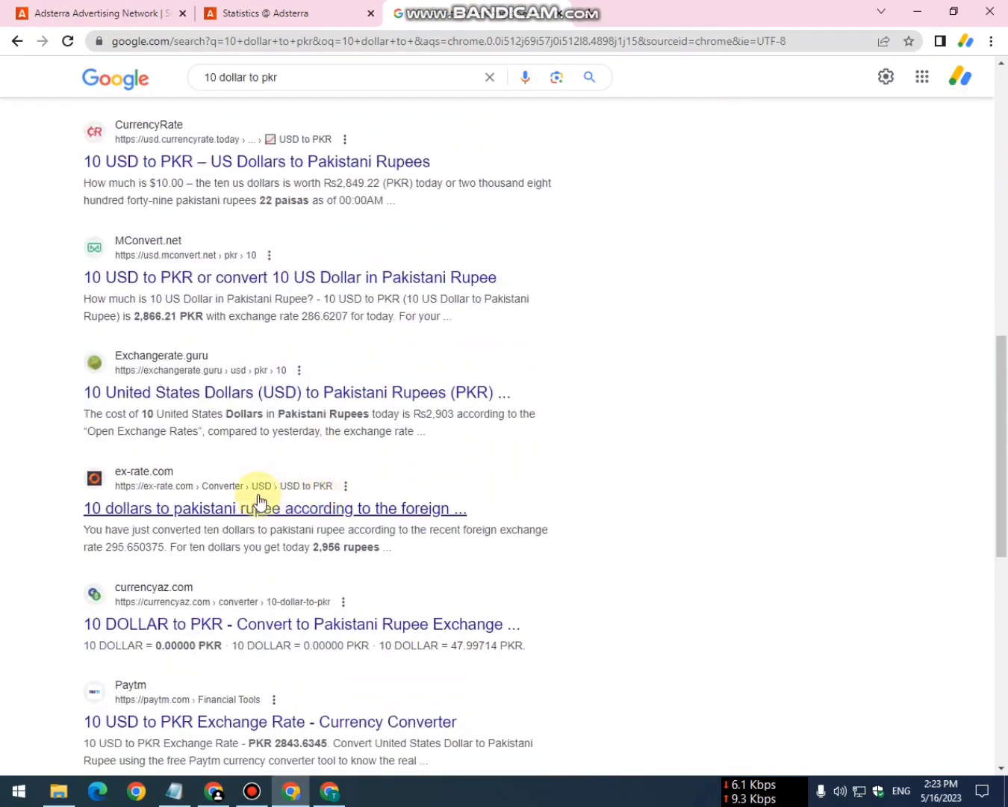
pyautogui.scroll(-5, 223, 555)
pyautogui.scroll(5, 263, 607)
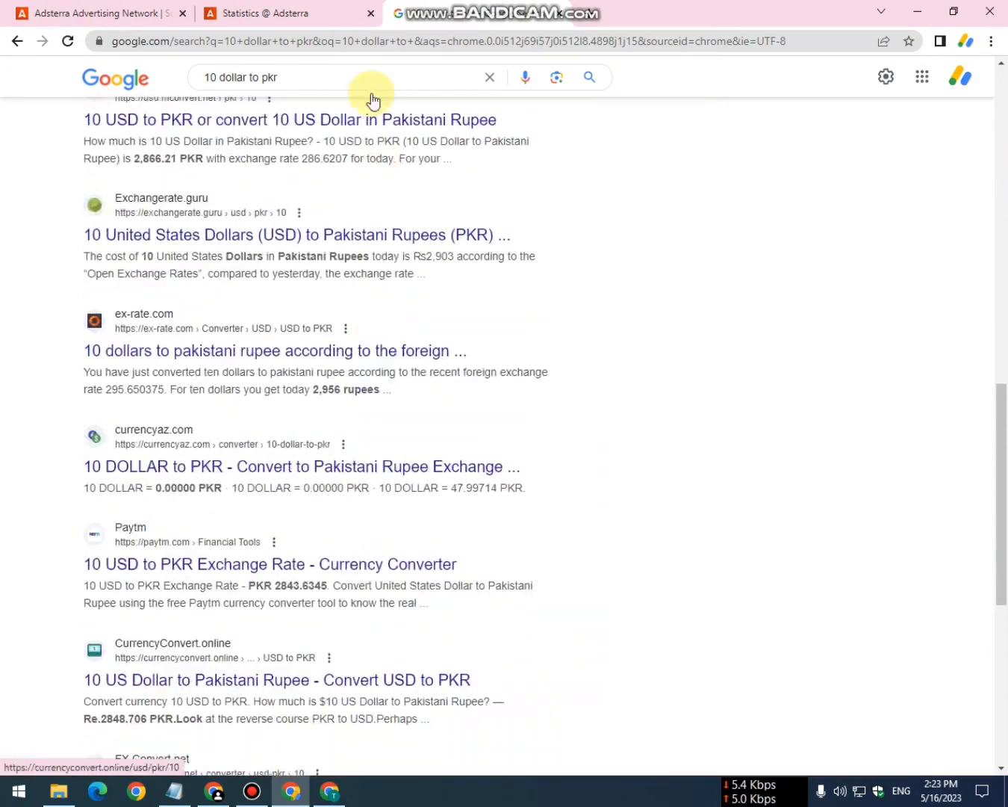
pyautogui.click(314, 11)
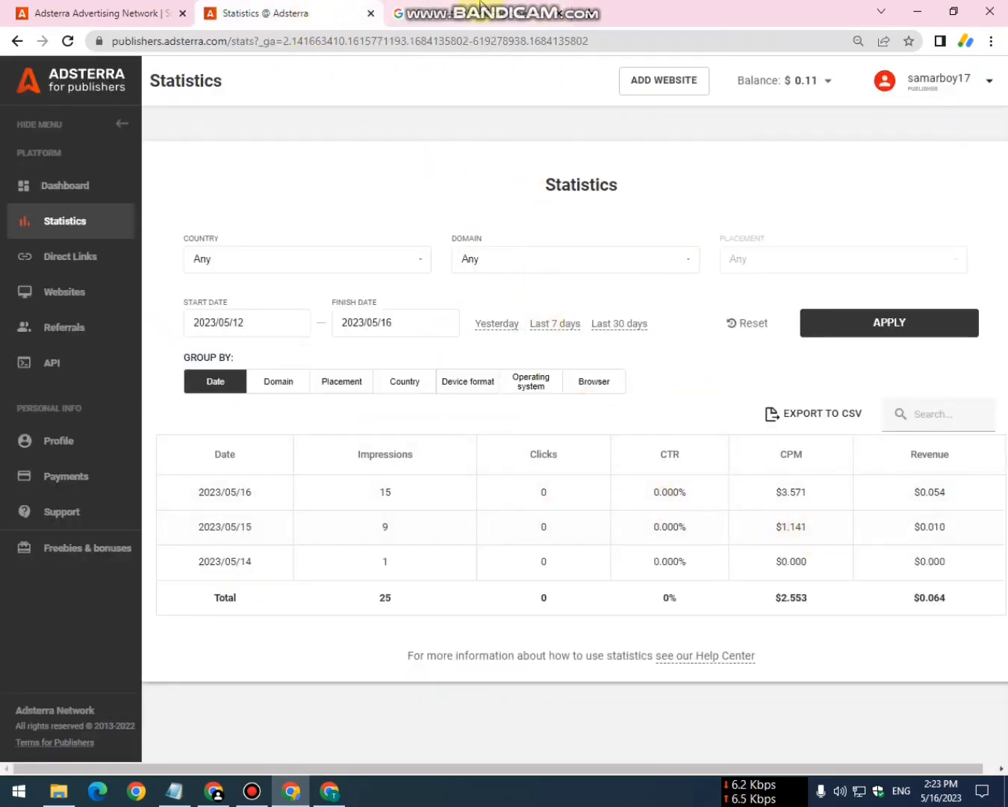
pyautogui.click(480, 12)
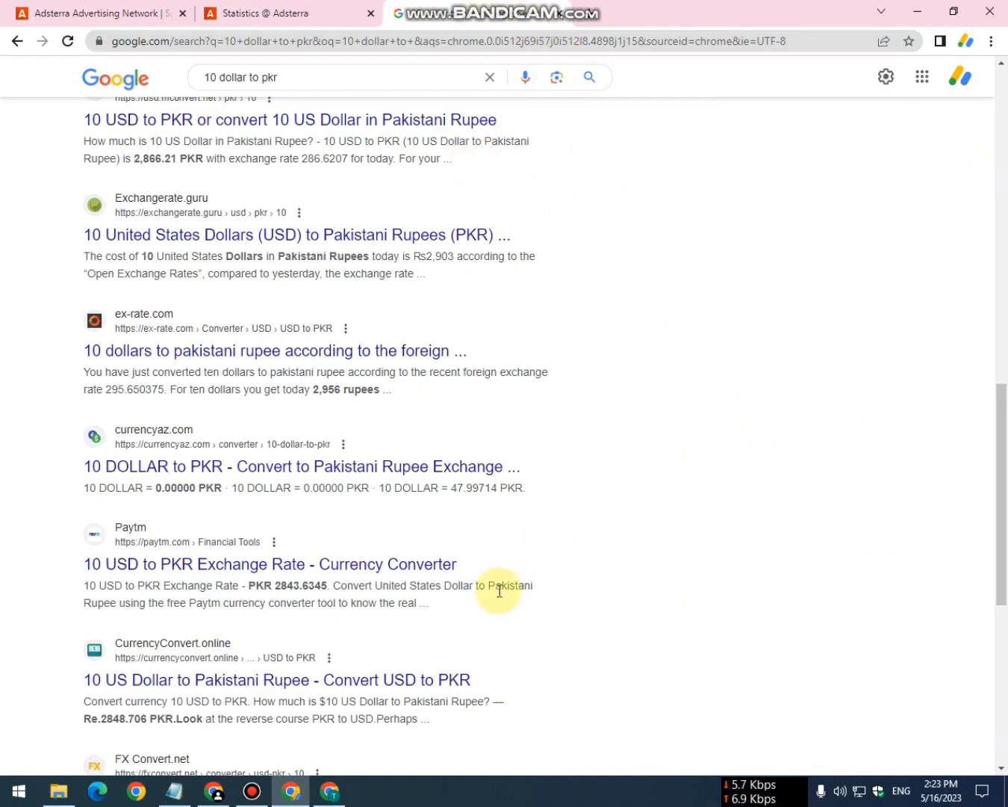